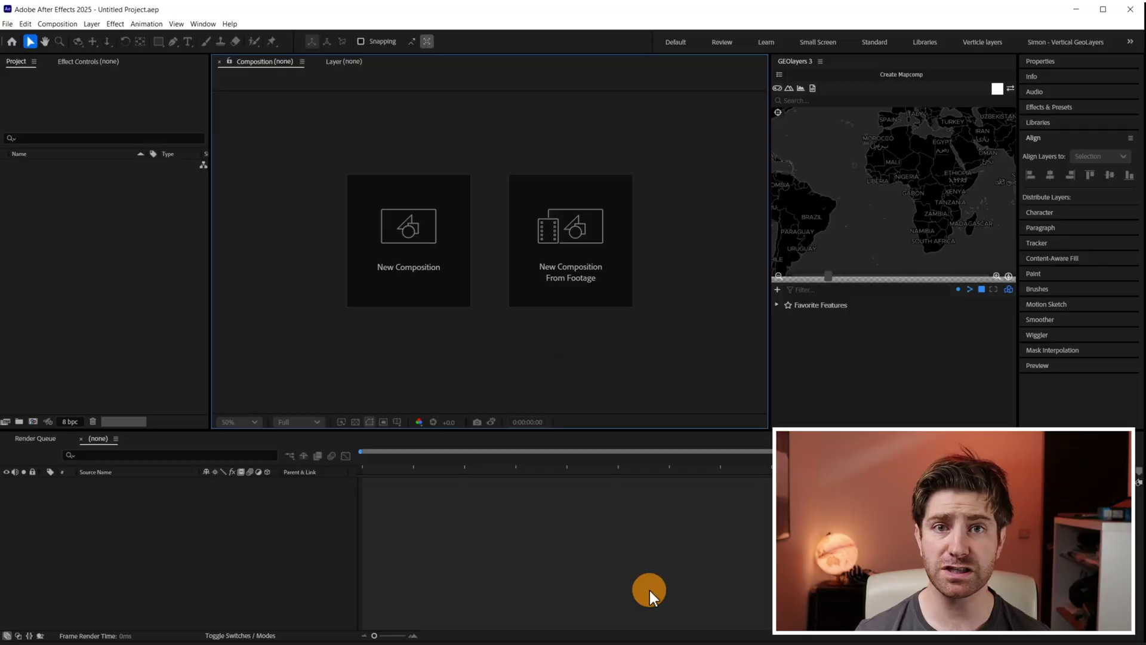
Create an HD 1920×1080, 24 fps composition with a white background and check it against the transparency grid.
{"action": "left_click", "coordinate": [407, 292]}
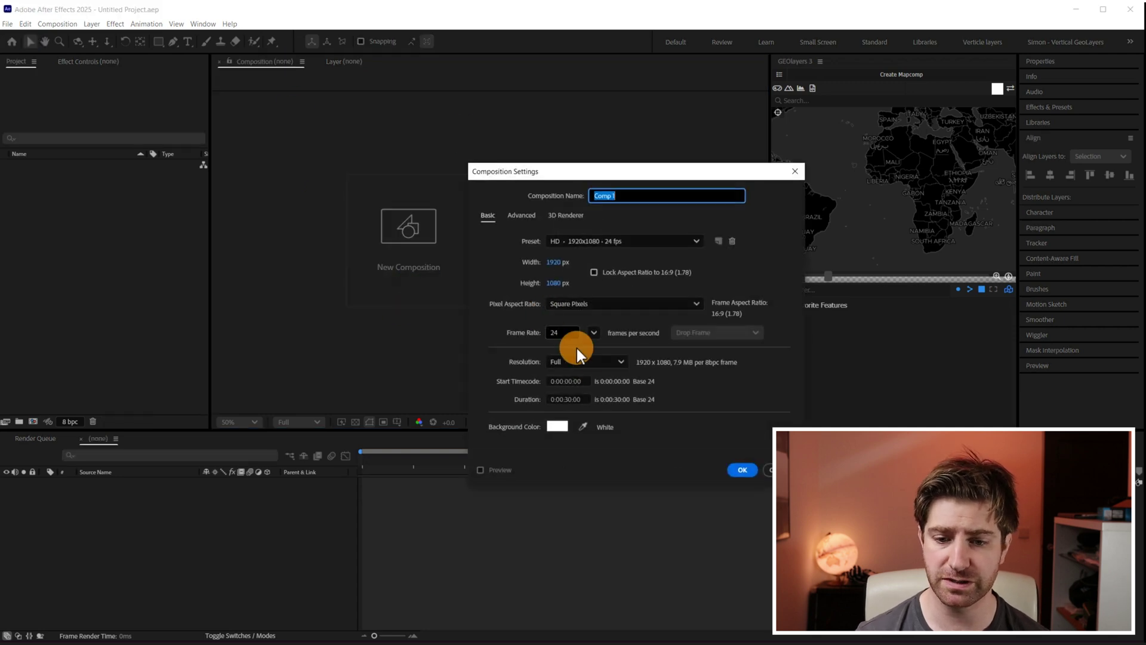
{"action": "left_click", "coordinate": [561, 426]}
{"action": "left_click_drag", "start_coordinate": [219, 345], "coordinate": [165, 299]}
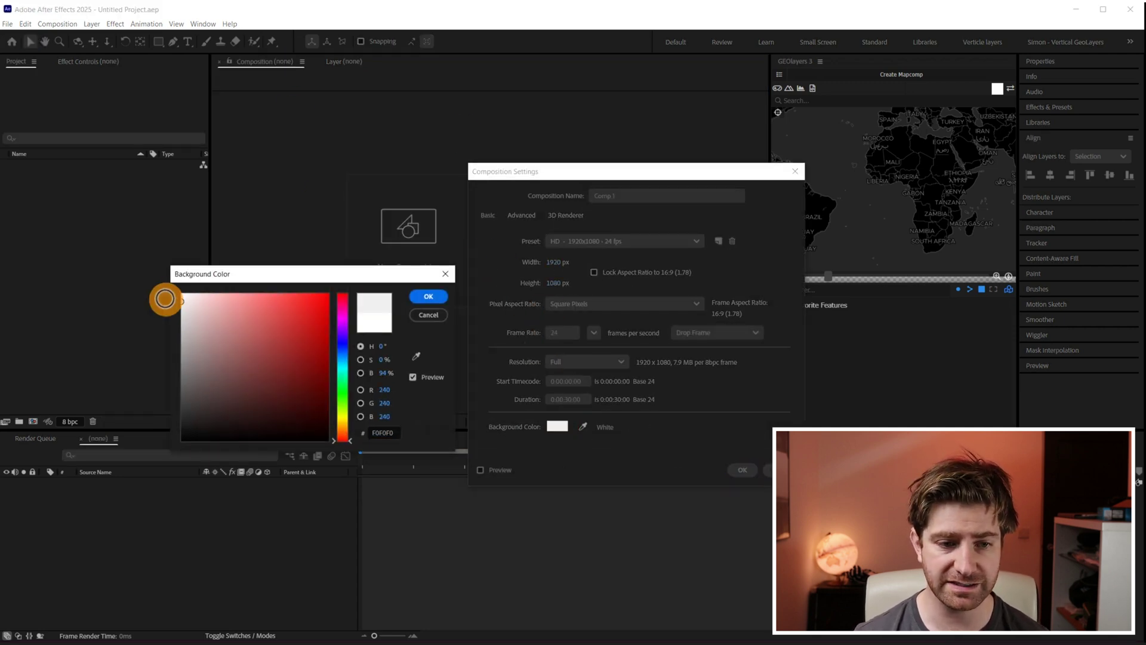
{"action": "left_click", "coordinate": [420, 298]}
{"action": "left_click", "coordinate": [743, 468]}
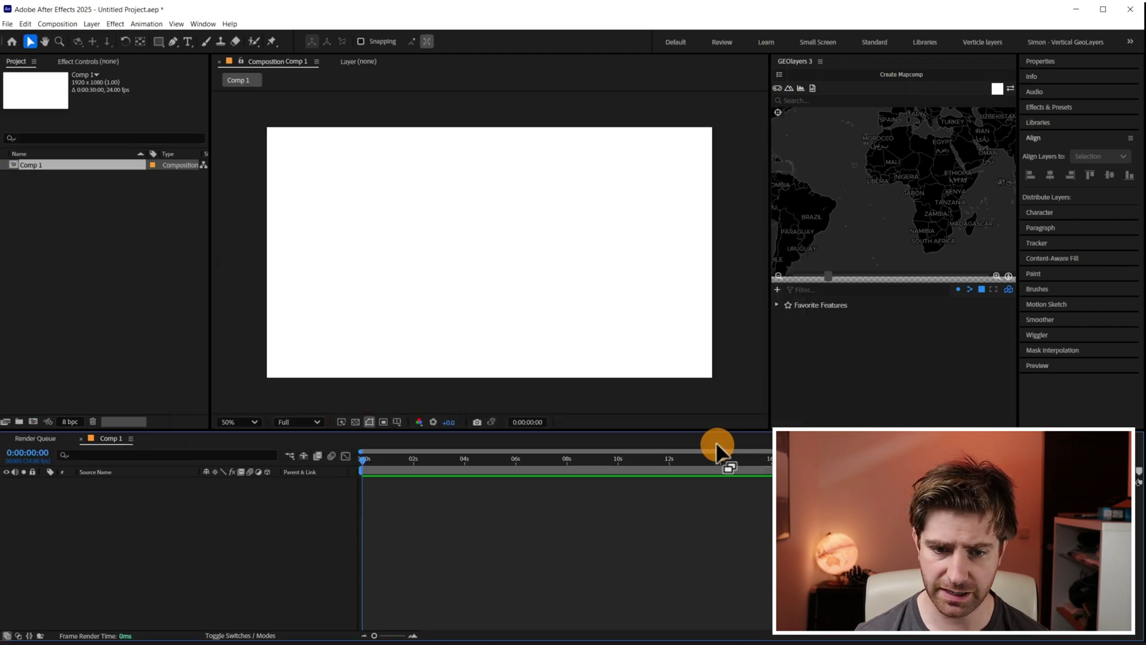
{"action": "left_click", "coordinate": [359, 421]}
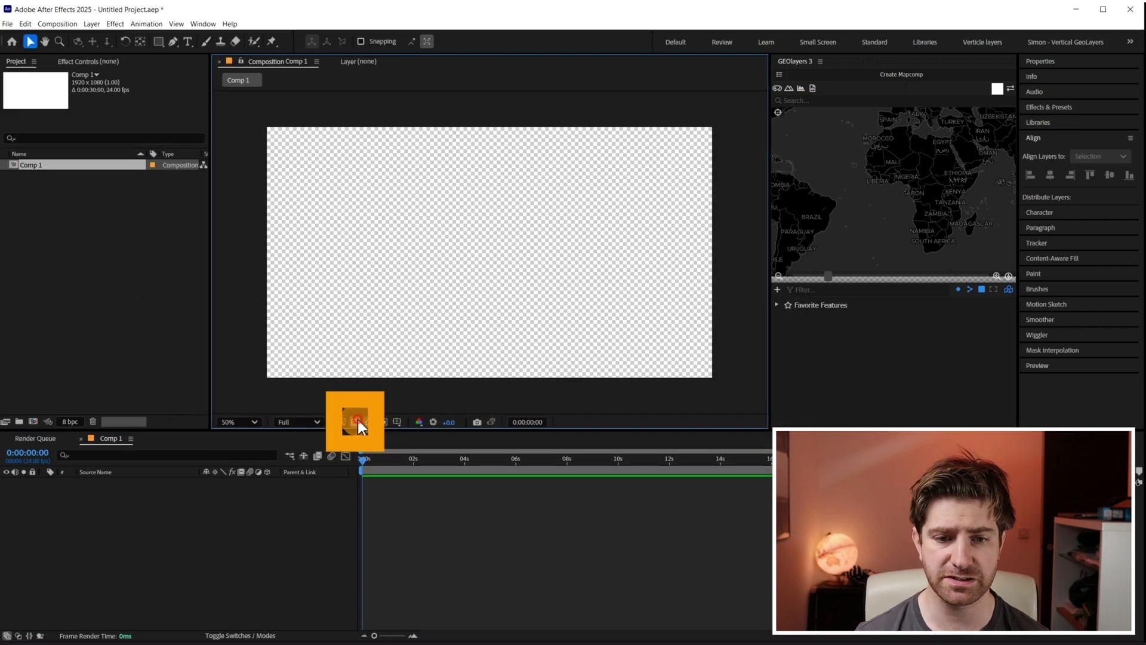
{"action": "left_click", "coordinate": [358, 421]}
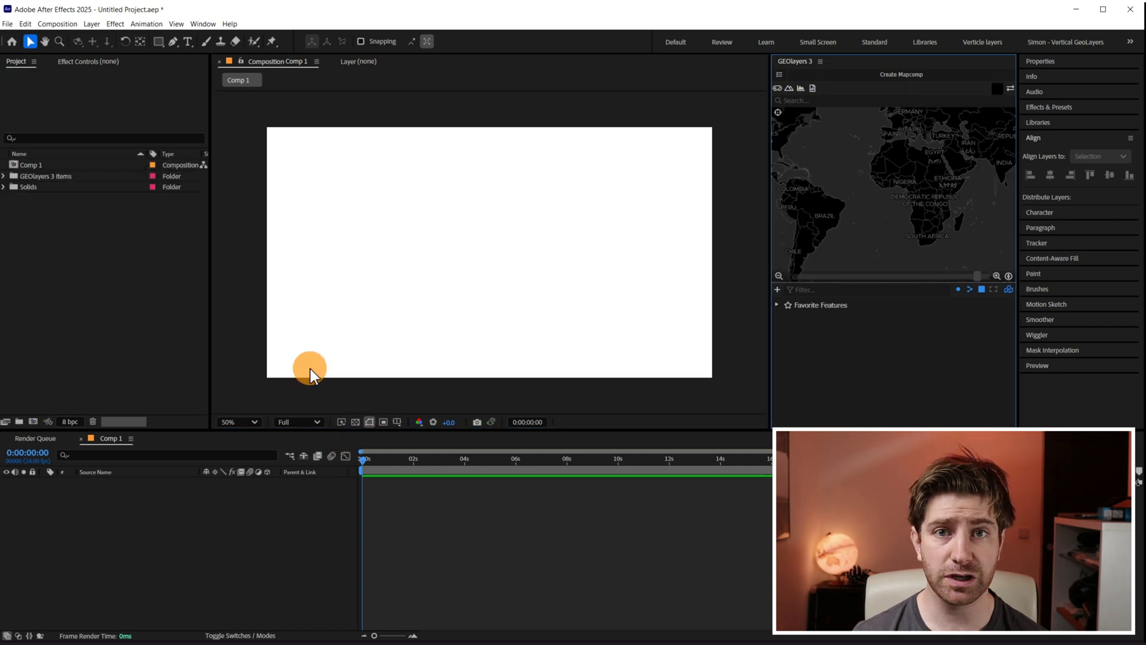
Start a new GEOlayers mapcomp and choose the Admin Boundaries (Natural Earth) imagery for it.
{"action": "left_click", "coordinate": [779, 77]}
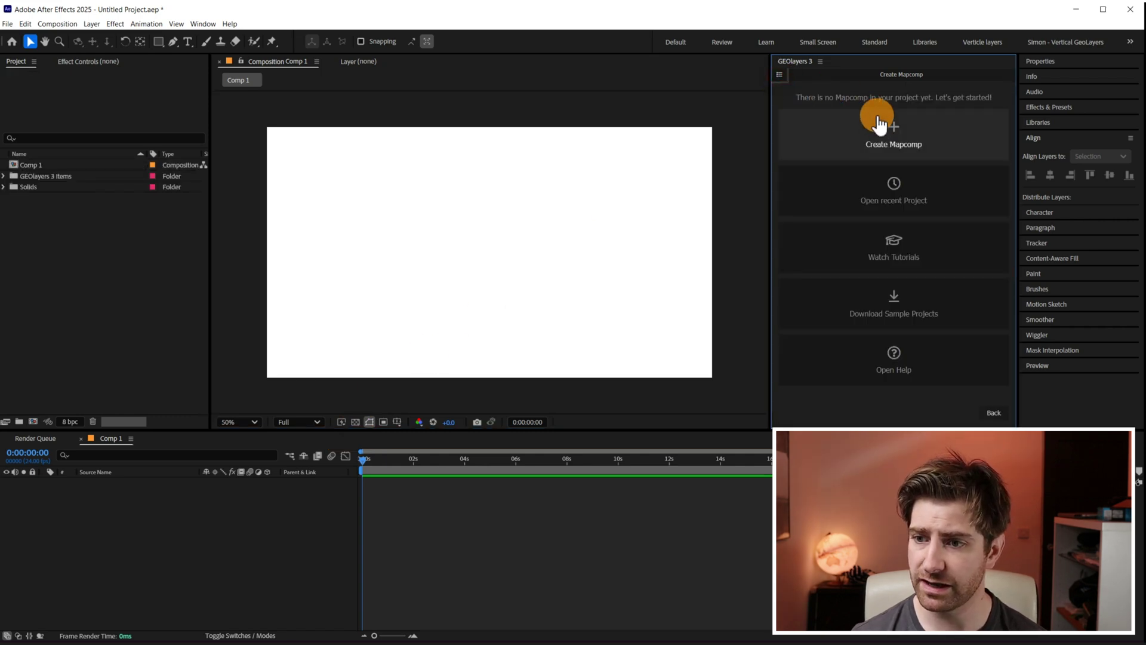
{"action": "left_click", "coordinate": [876, 148]}
{"action": "left_click", "coordinate": [995, 413]}
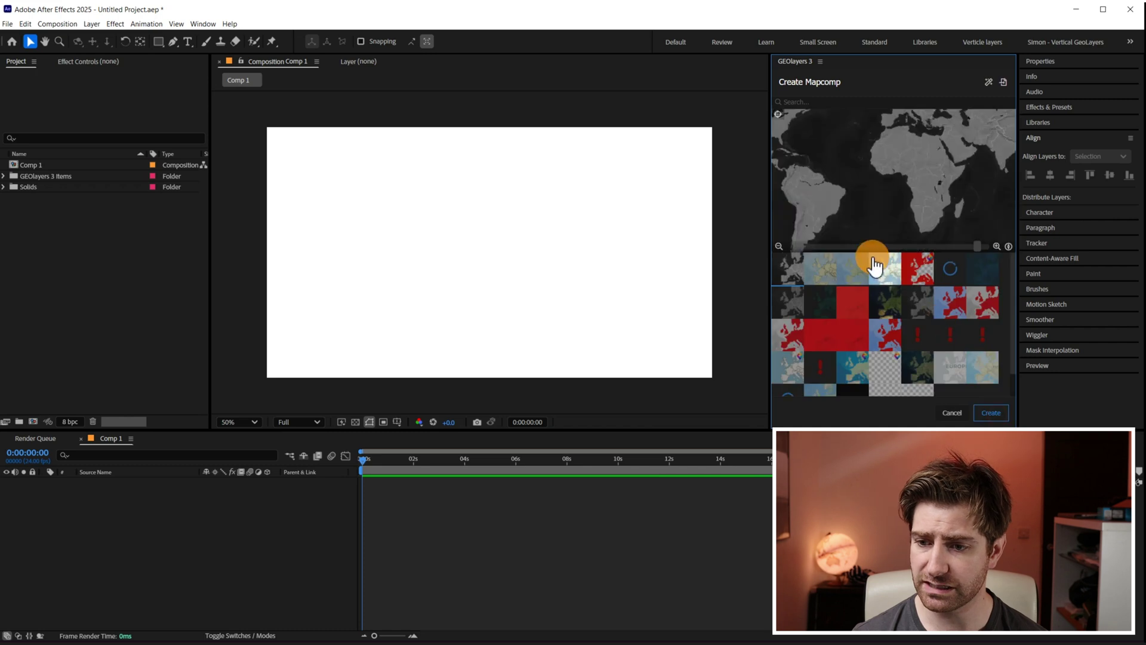
{"action": "scroll", "coordinate": [881, 299], "scroll_direction": "down", "scroll_amount": 1}
{"action": "left_click", "coordinate": [885, 352]}
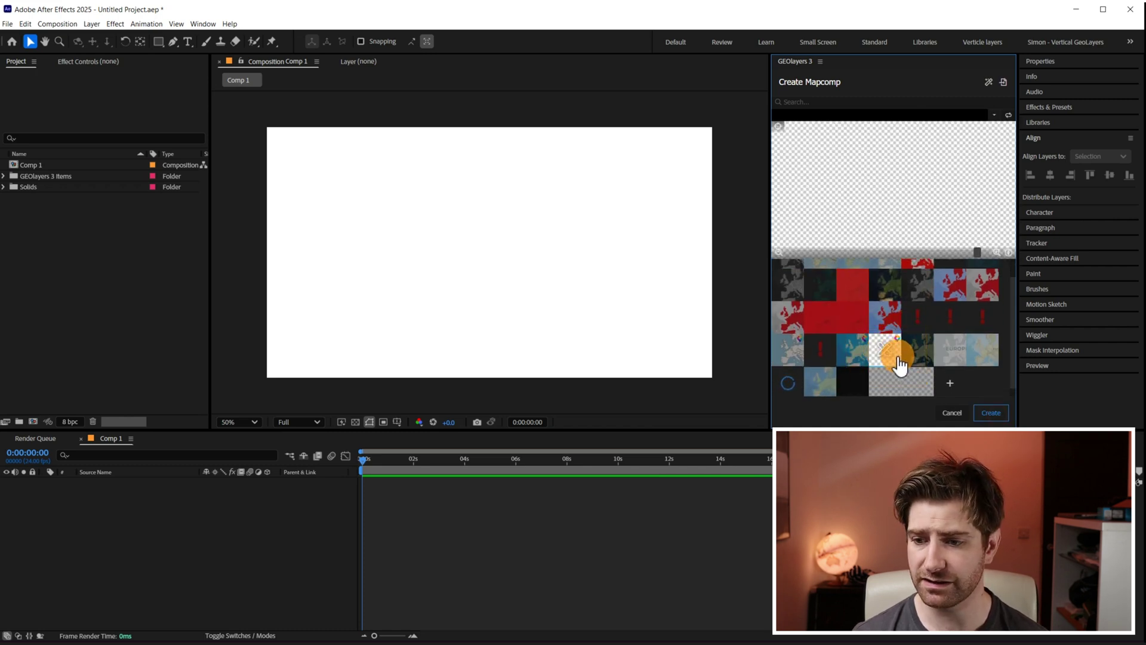
Enable Coastline in the Admin Boundaries imagery contents and create the mapcomp.
{"action": "double_click", "coordinate": [887, 356]}
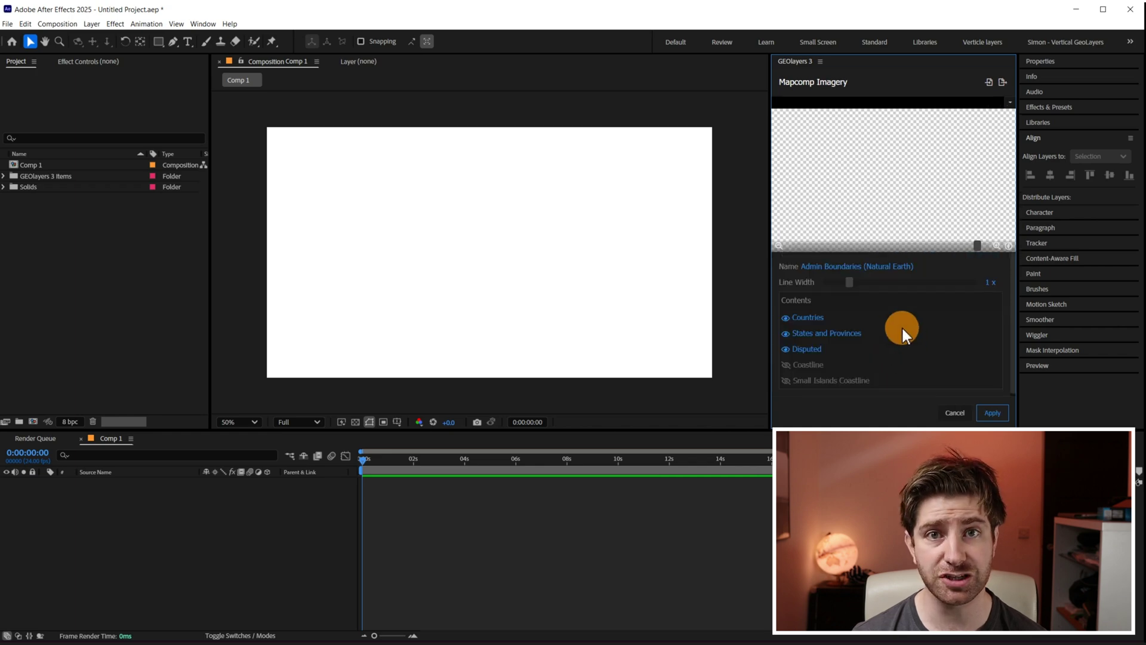
{"action": "left_click", "coordinate": [800, 366]}
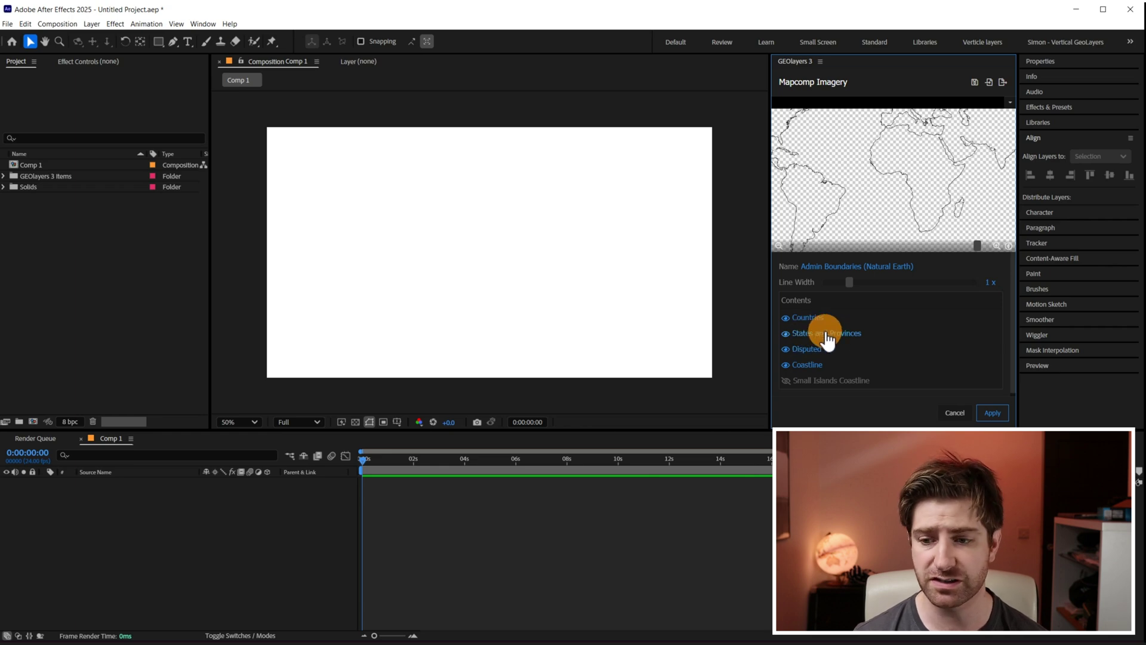
{"action": "left_click", "coordinate": [995, 413]}
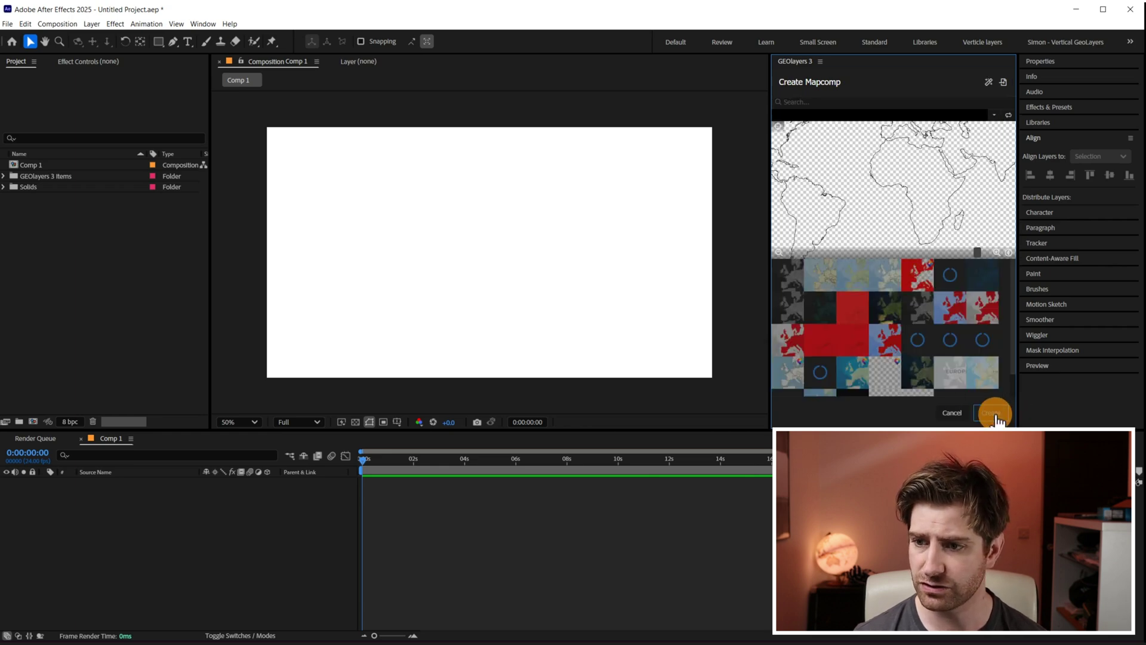
{"action": "left_click", "coordinate": [996, 413]}
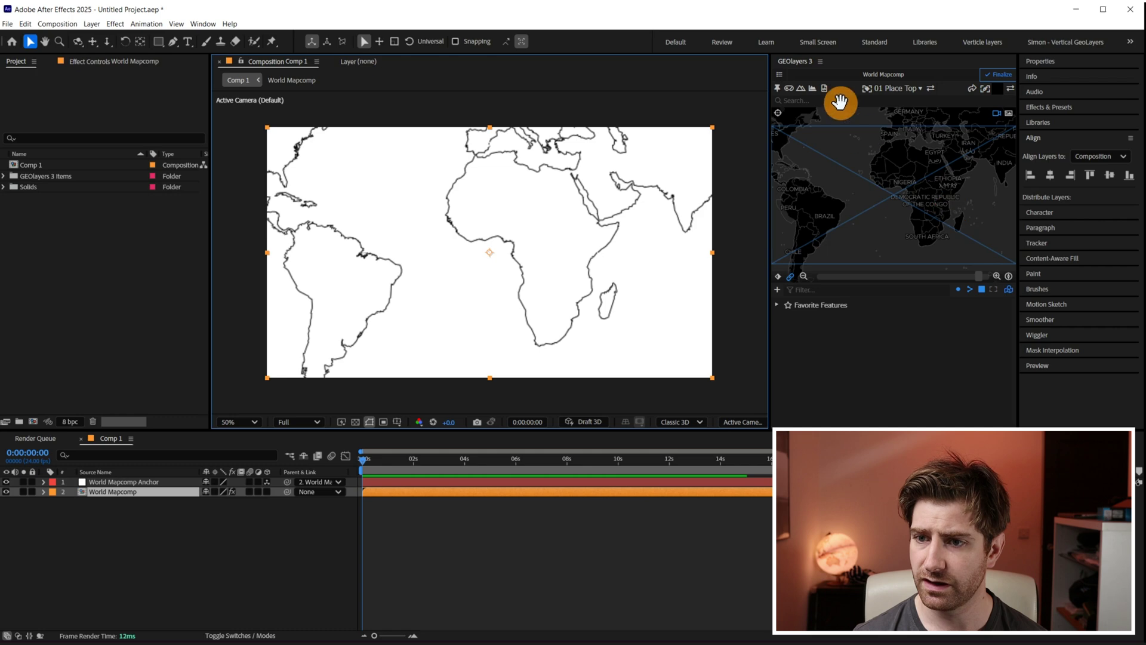
Set the World Mapcomp's maximum zoom to 23 in its settings and finalize the mapcomp.
{"action": "left_click", "coordinate": [776, 76]}
{"action": "left_click", "coordinate": [813, 108]}
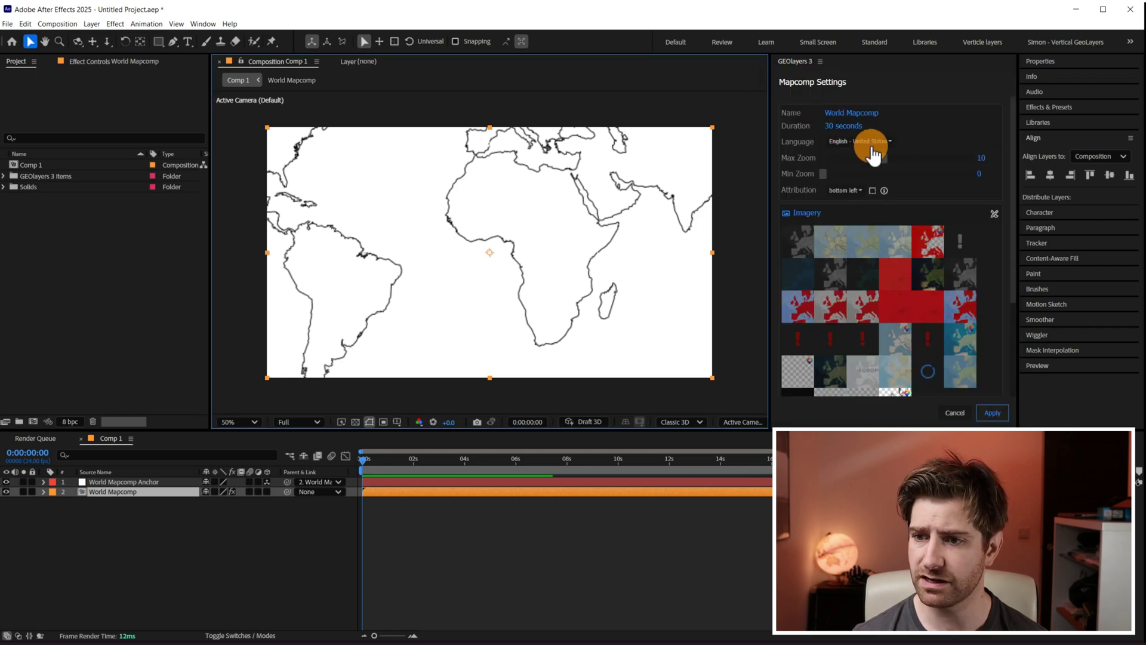
{"action": "left_click", "coordinate": [888, 157]}
{"action": "left_click", "coordinate": [981, 158]}
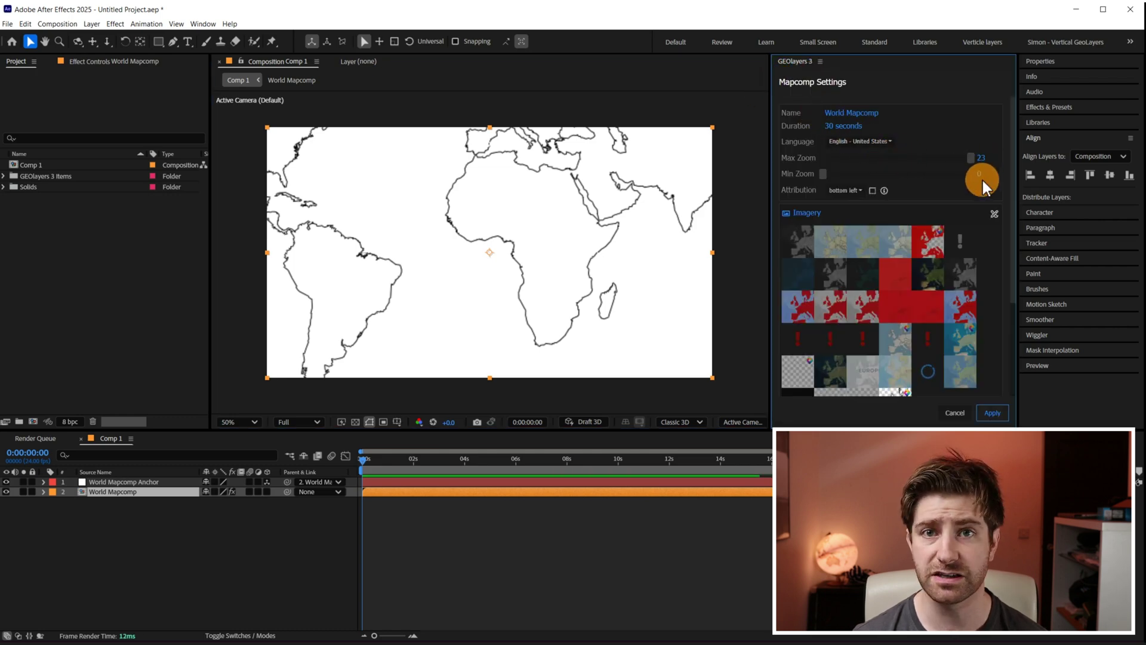
{"action": "left_click", "coordinate": [992, 412]}
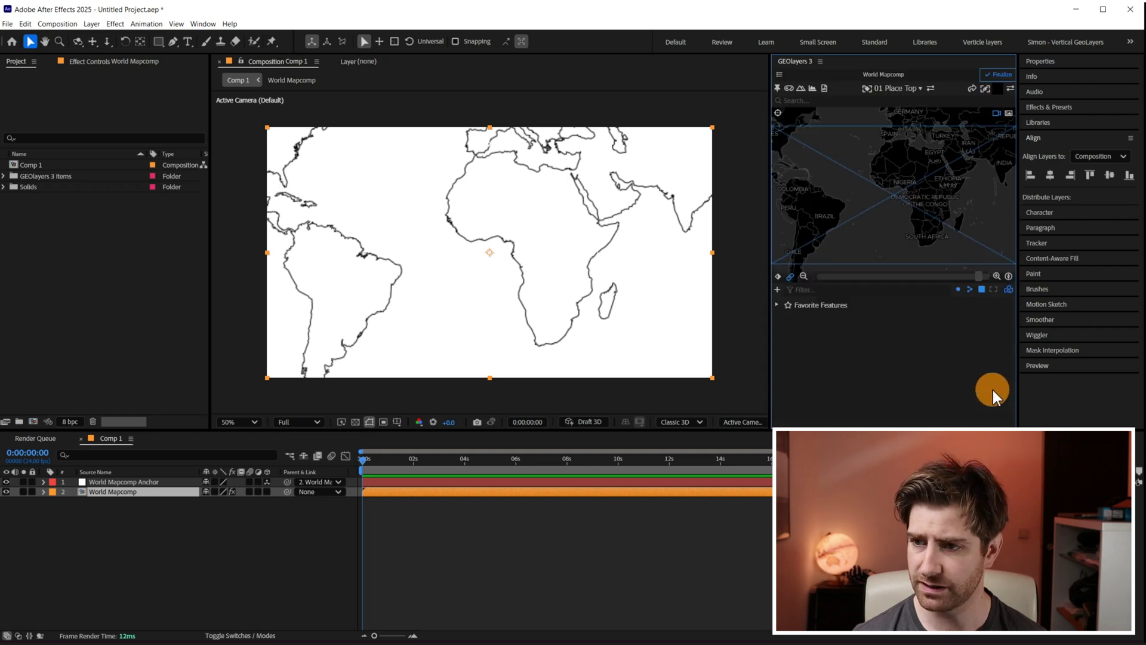
{"action": "left_click", "coordinate": [998, 79]}
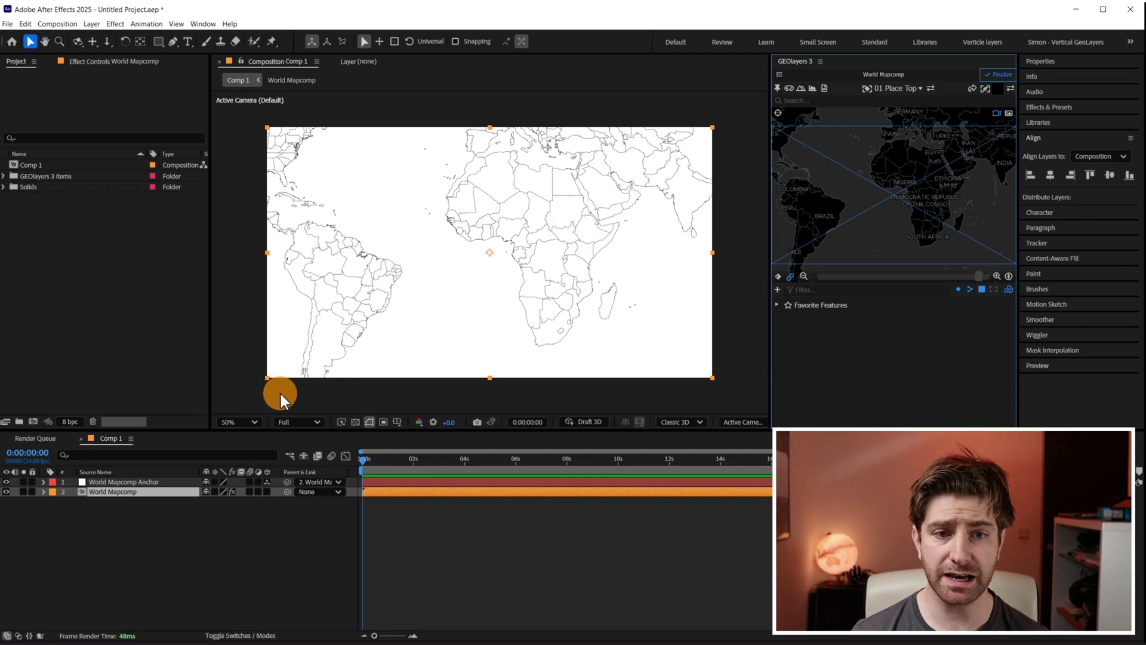
Apply the Roughen Edges effect to the World Mapcomp layer and set its Border to 0.
{"action": "key", "text": "ctrl+space"}
{"action": "type", "text": "rou"}
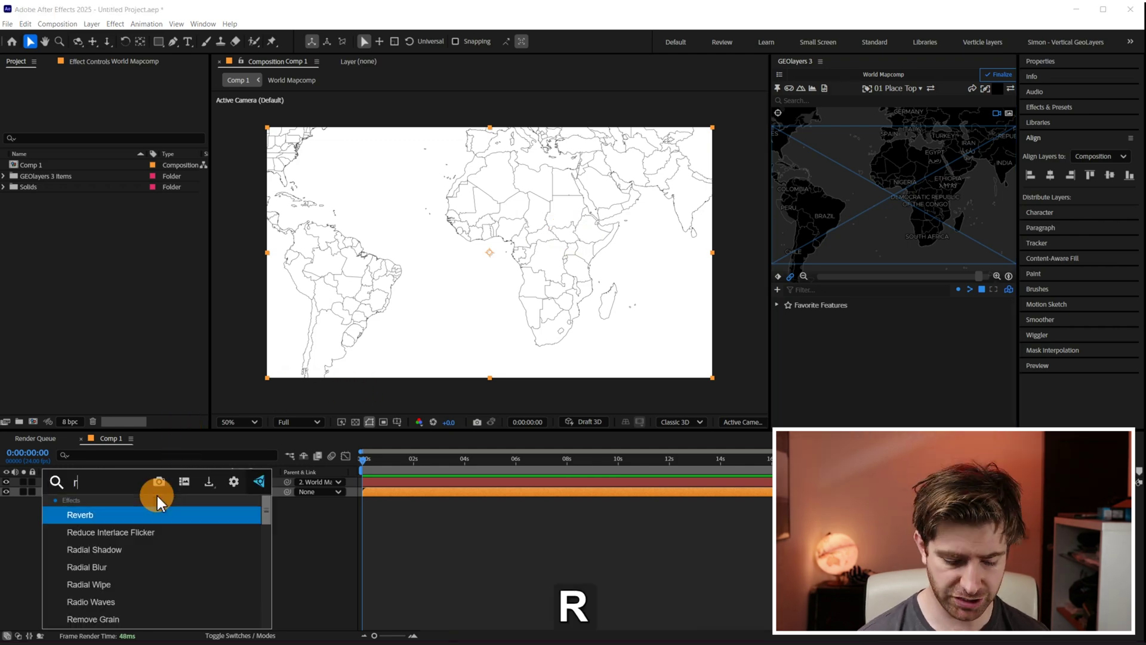
{"action": "left_click", "coordinate": [128, 515]}
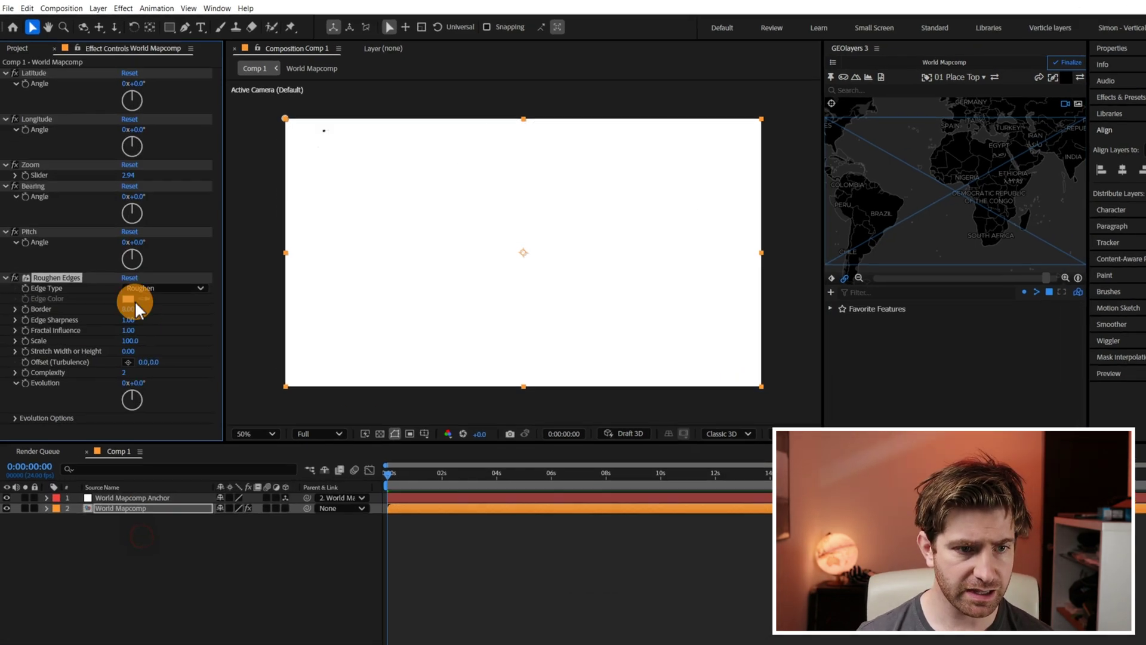
{"action": "left_click_drag", "start_coordinate": [186, 338], "coordinate": [56, 345]}
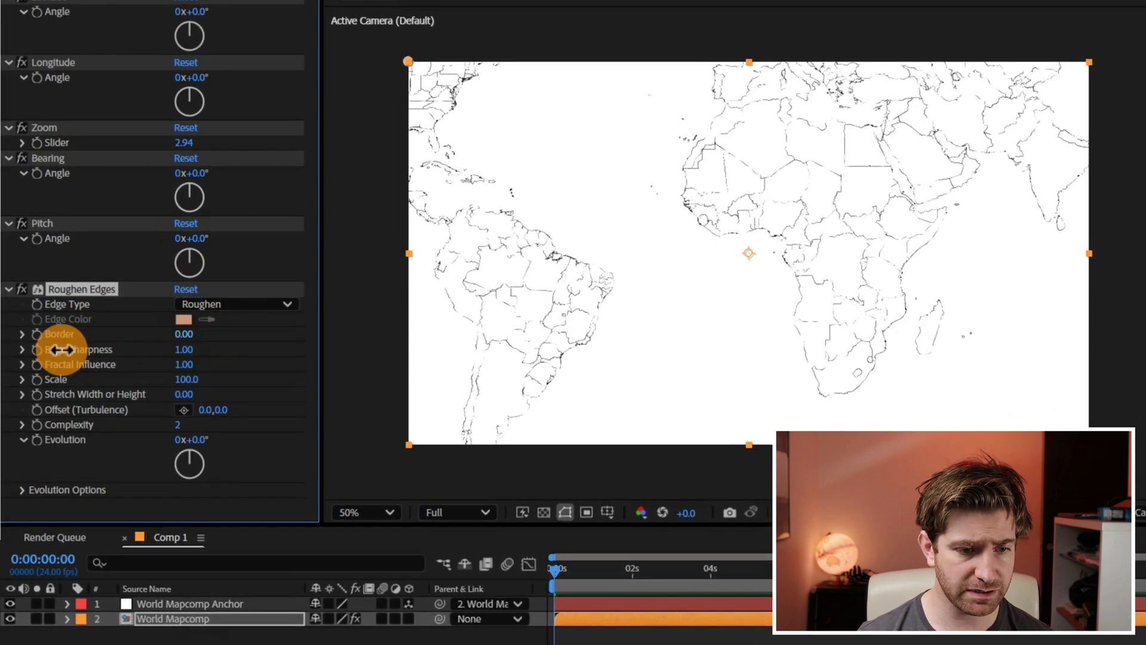
Set the Roughen Edges Scale to 120 and Complexity to 10.
{"action": "left_click", "coordinate": [188, 381]}
{"action": "left_click_drag", "start_coordinate": [189, 382], "coordinate": [195, 385]}
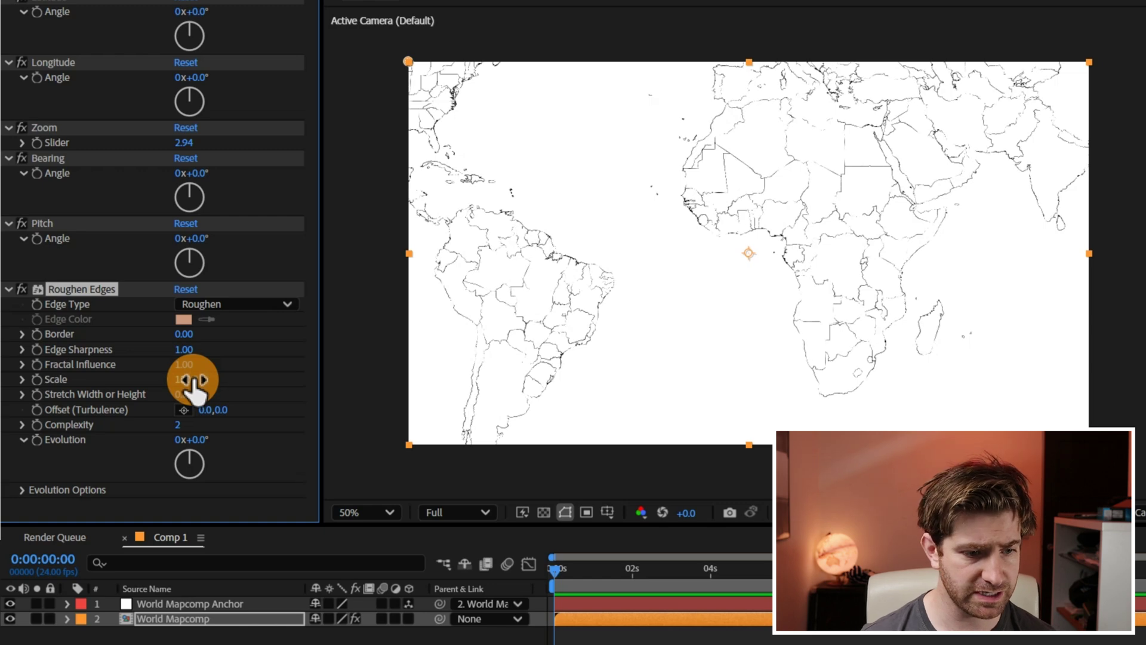
{"action": "left_click", "coordinate": [197, 436]}
{"action": "left_click", "coordinate": [182, 424]}
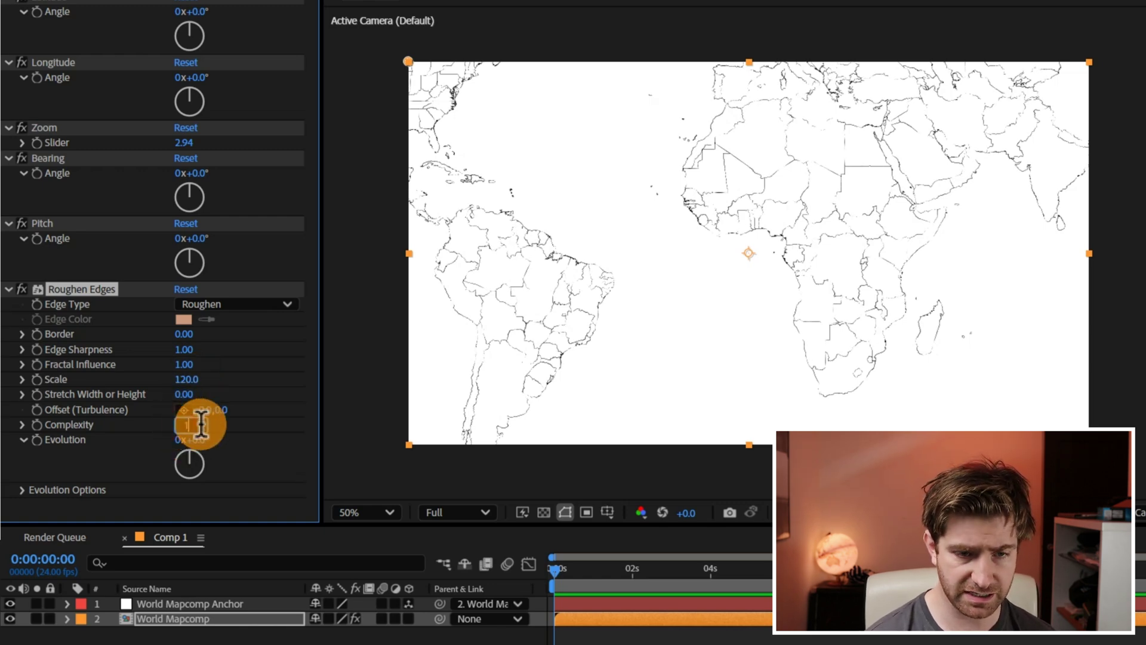
{"action": "type", "text": "10"}
{"action": "key", "text": "Return"}
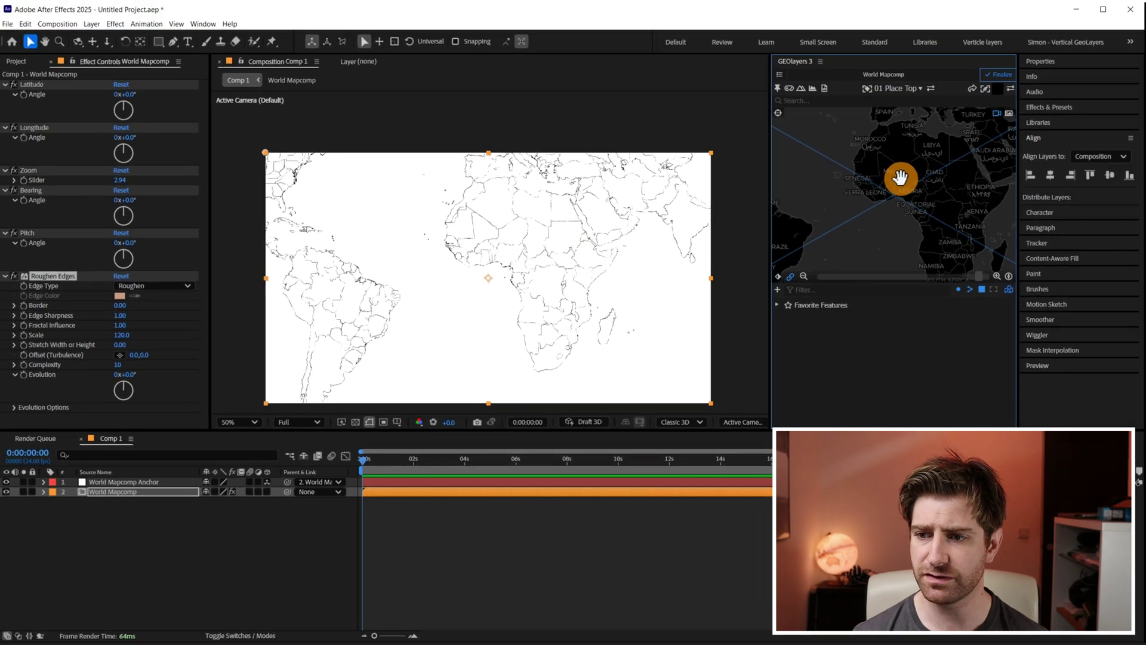
Reframe the World Mapcomp on West Africa, finalize it again and compare the borders without Roughen Edges.
{"action": "scroll", "coordinate": [901, 177], "scroll_direction": "up", "scroll_amount": 5}
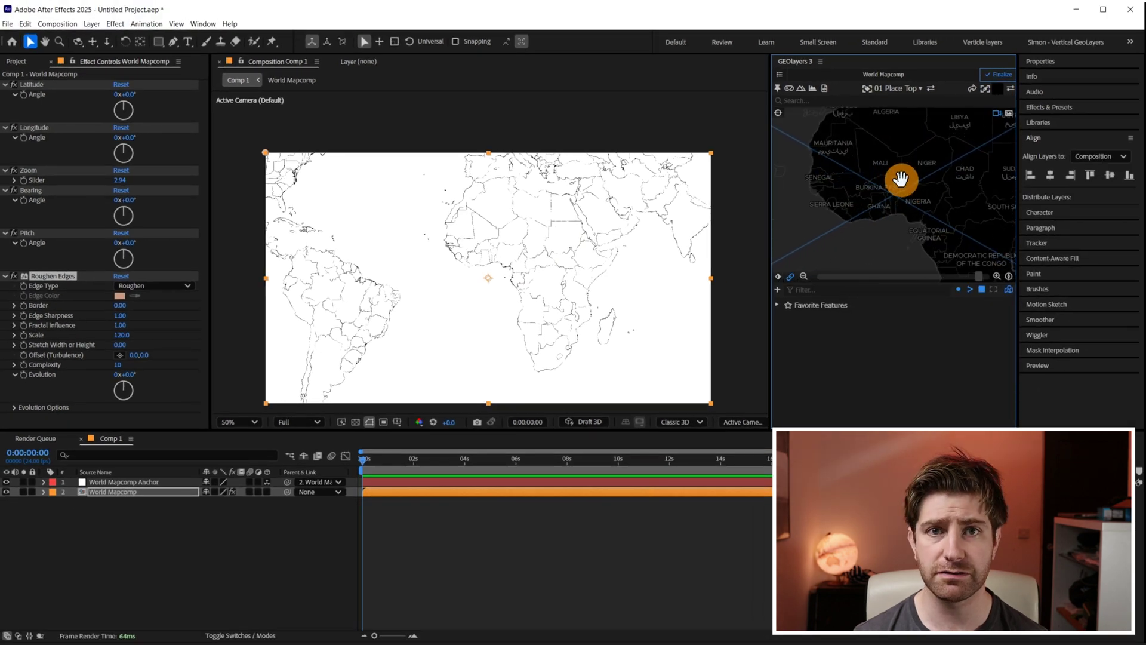
{"action": "left_click", "coordinate": [1000, 78]}
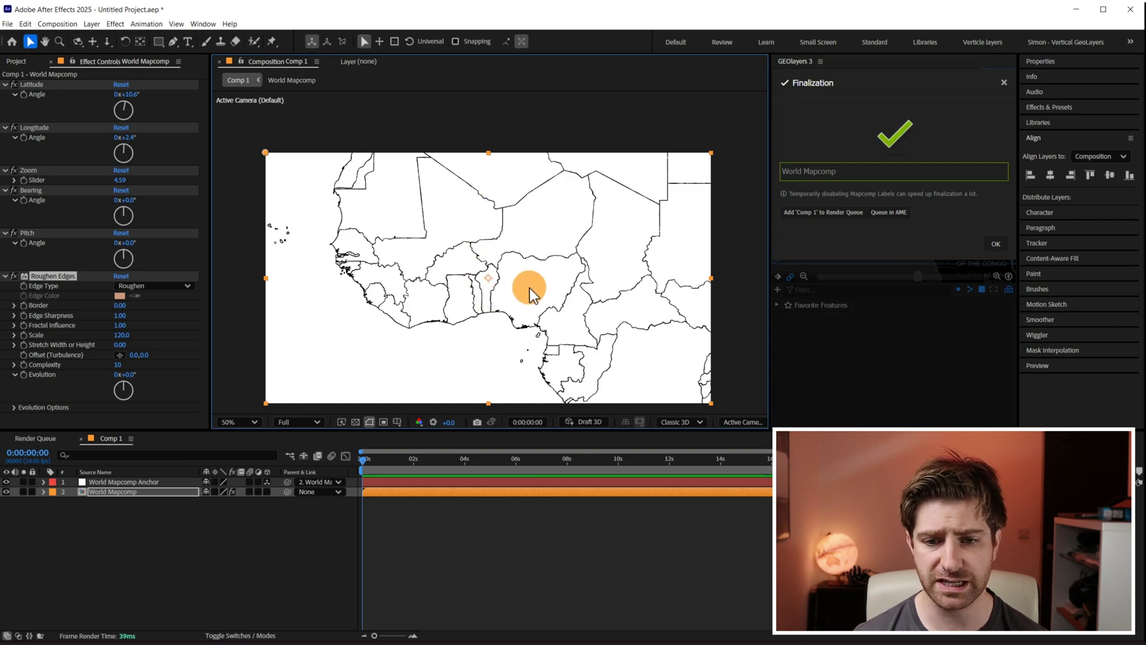
{"action": "left_click", "coordinate": [16, 276]}
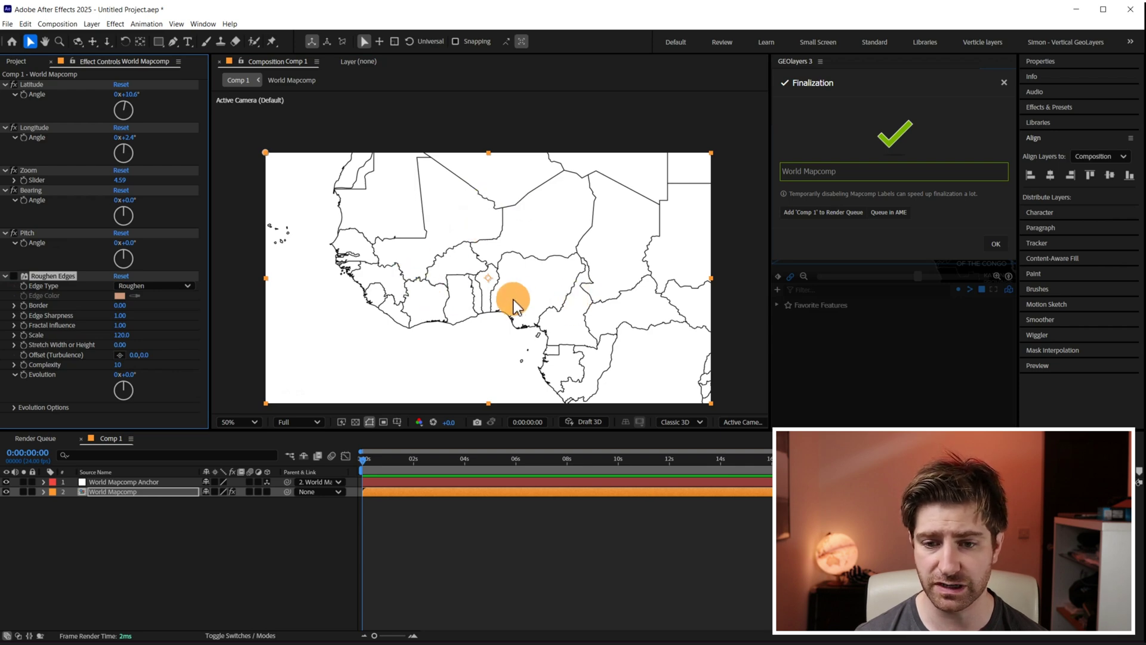
{"action": "left_click", "coordinate": [994, 243]}
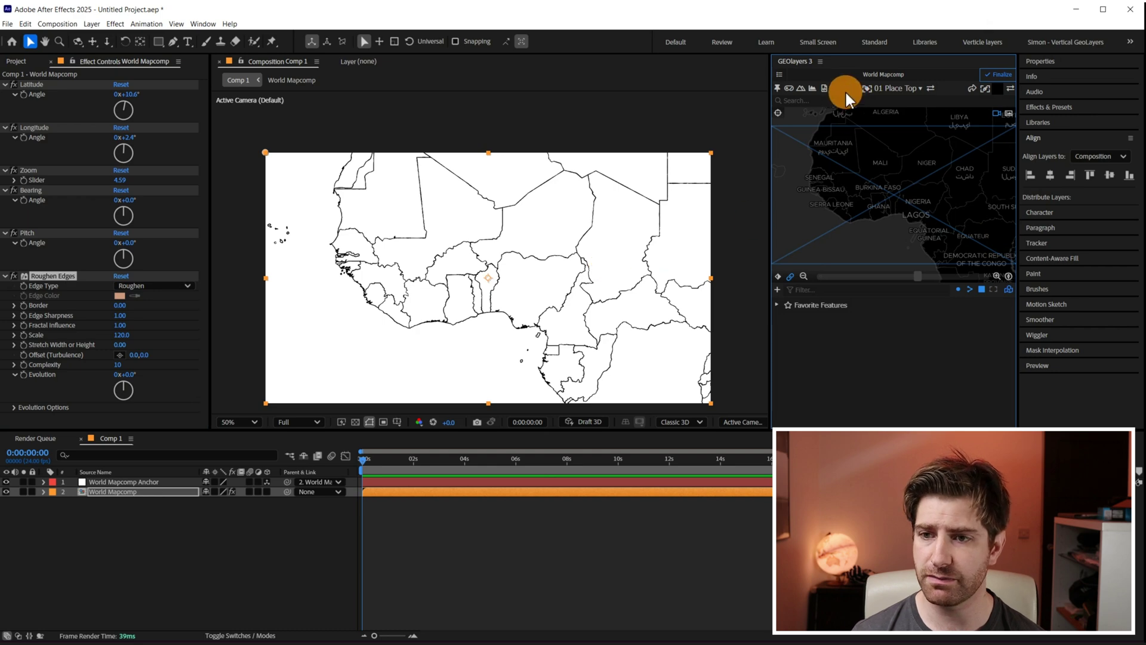
Start a second mapcomp with its view linked to World Mapcomp.
{"action": "left_click", "coordinate": [779, 75]}
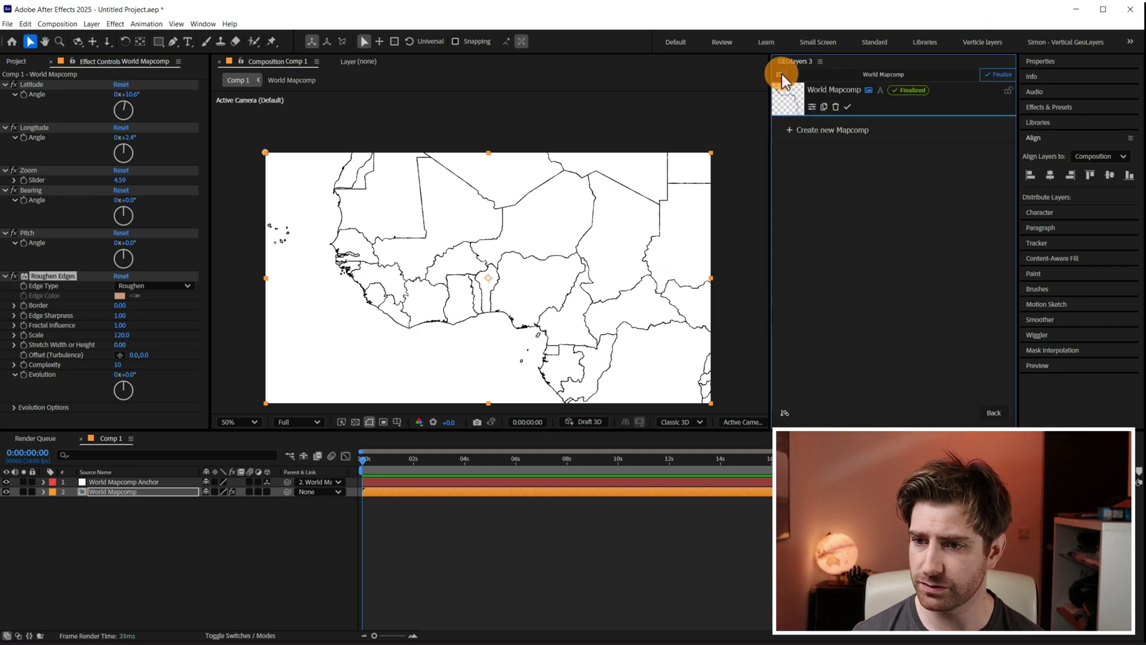
{"action": "left_click", "coordinate": [814, 131]}
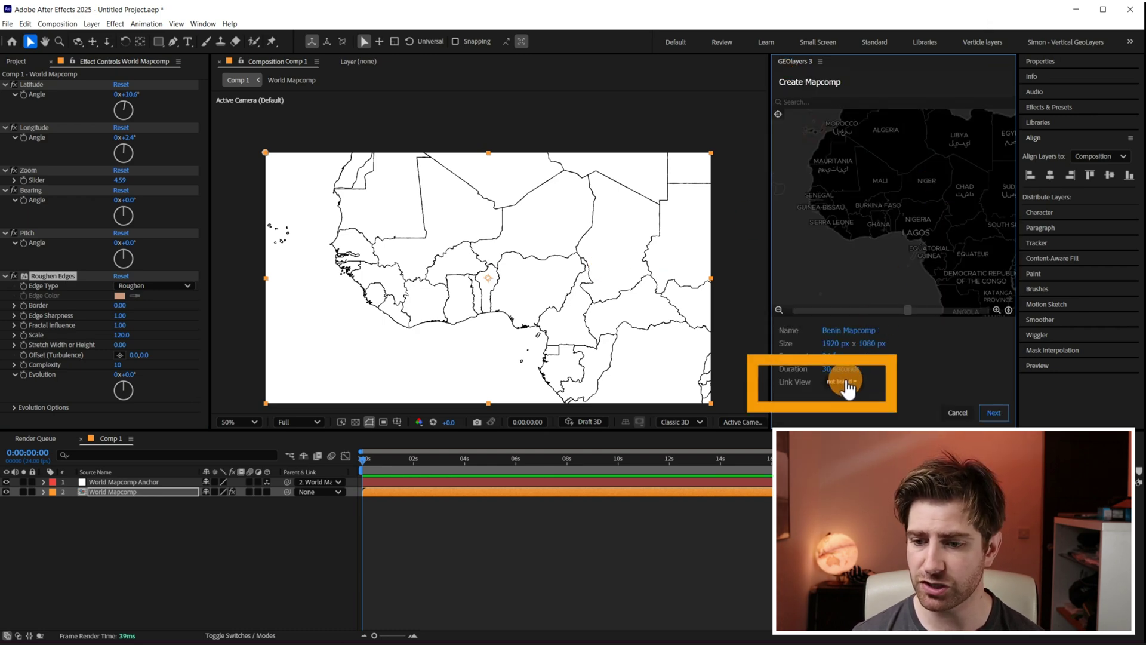
{"action": "left_click", "coordinate": [847, 385]}
{"action": "left_click", "coordinate": [860, 376]}
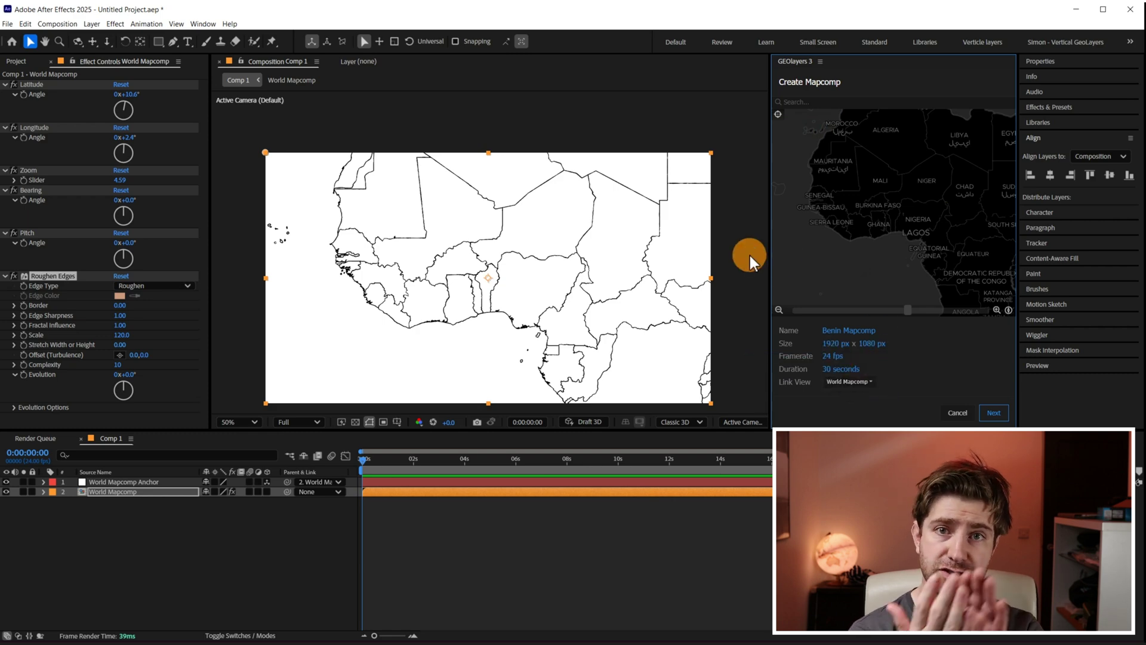
Create the linked mapcomp with the bright red terrain imagery and finalize it.
{"action": "left_click", "coordinate": [992, 415]}
{"action": "left_click", "coordinate": [815, 340]}
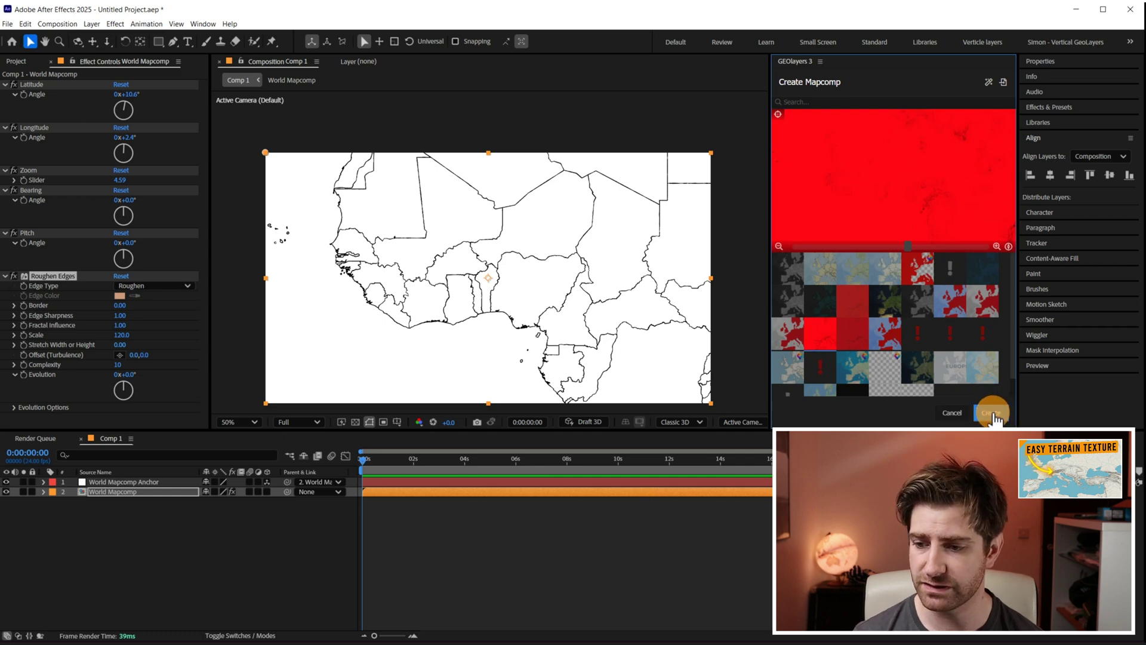
{"action": "left_click", "coordinate": [992, 412]}
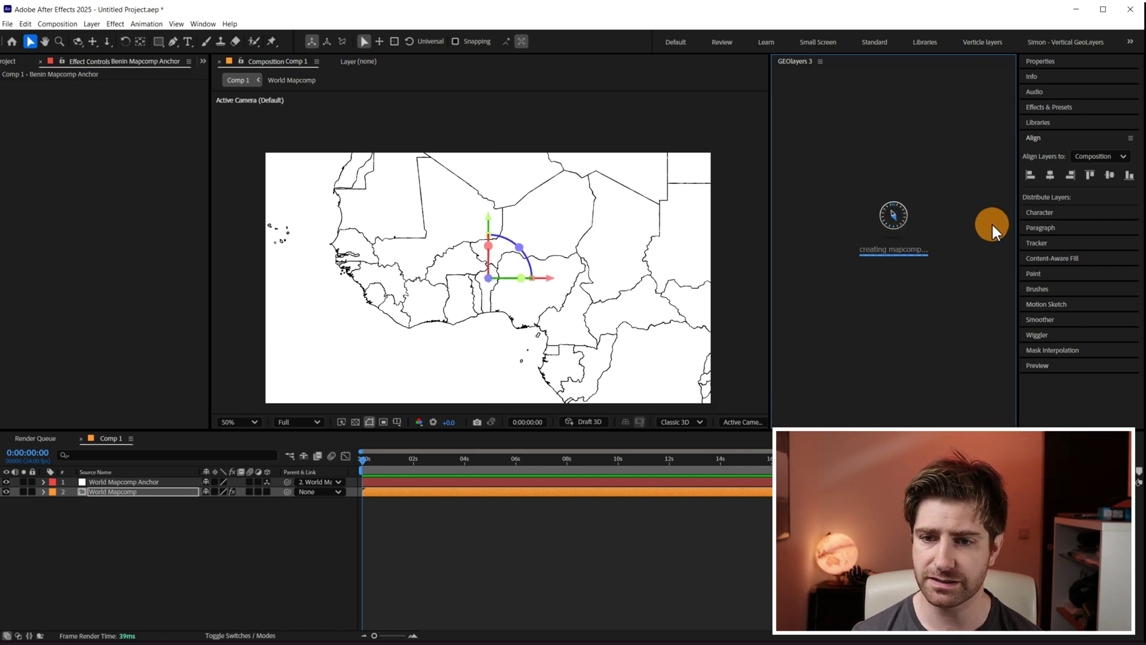
{"action": "left_click", "coordinate": [993, 76]}
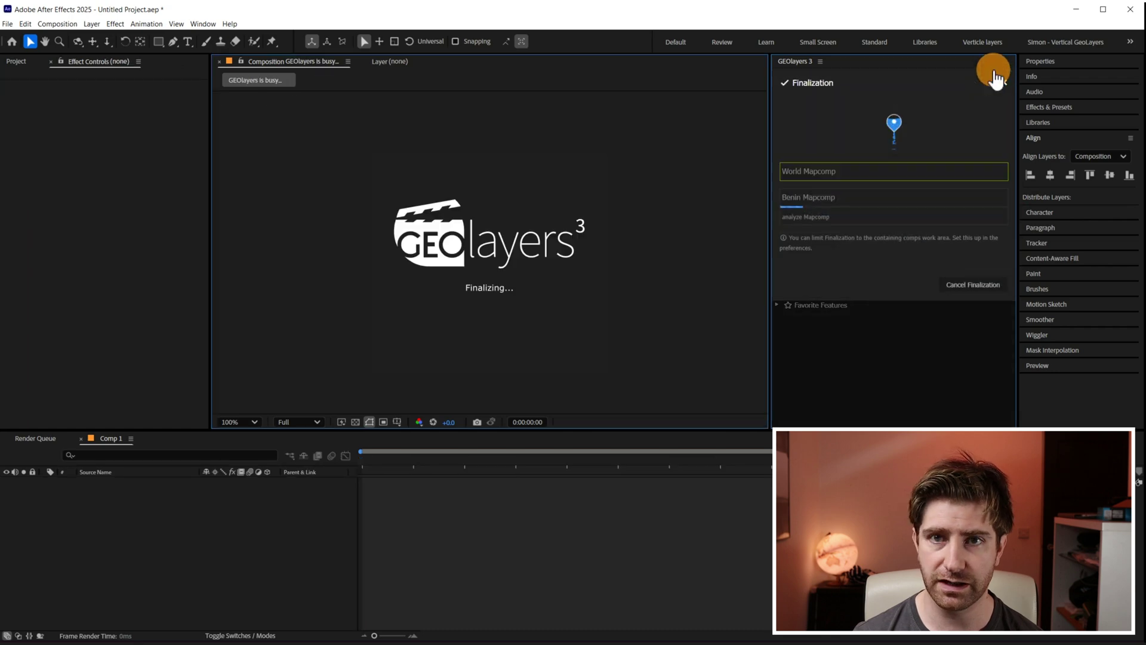
{"action": "left_click", "coordinate": [996, 281]}
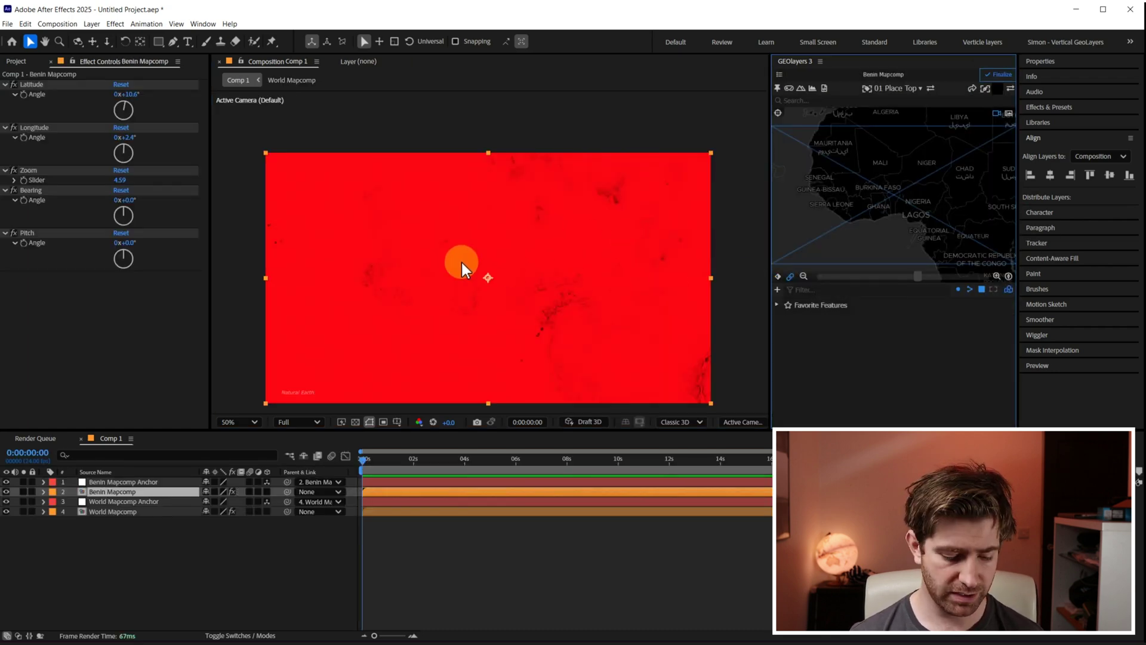
Apply Keylight (1.2) to Benin Mapcomp and sample the bright red map background as its Screen Colour.
{"action": "key", "text": "ctrl+space"}
{"action": "type", "text": "key"}
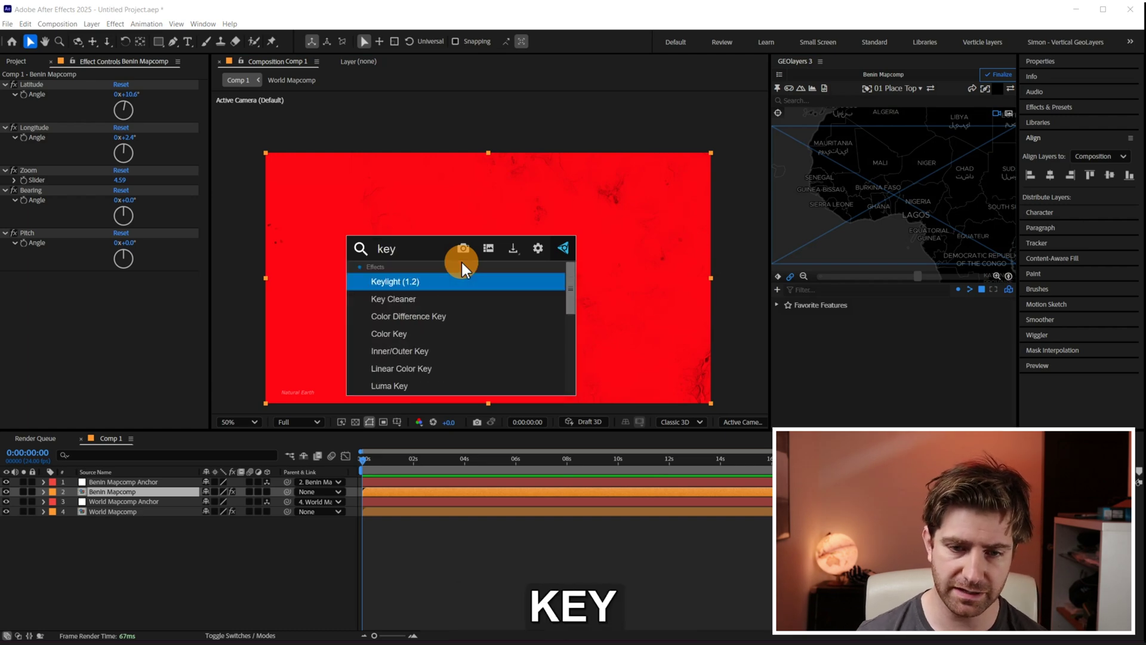
{"action": "left_click", "coordinate": [447, 282]}
{"action": "left_click", "coordinate": [133, 304]}
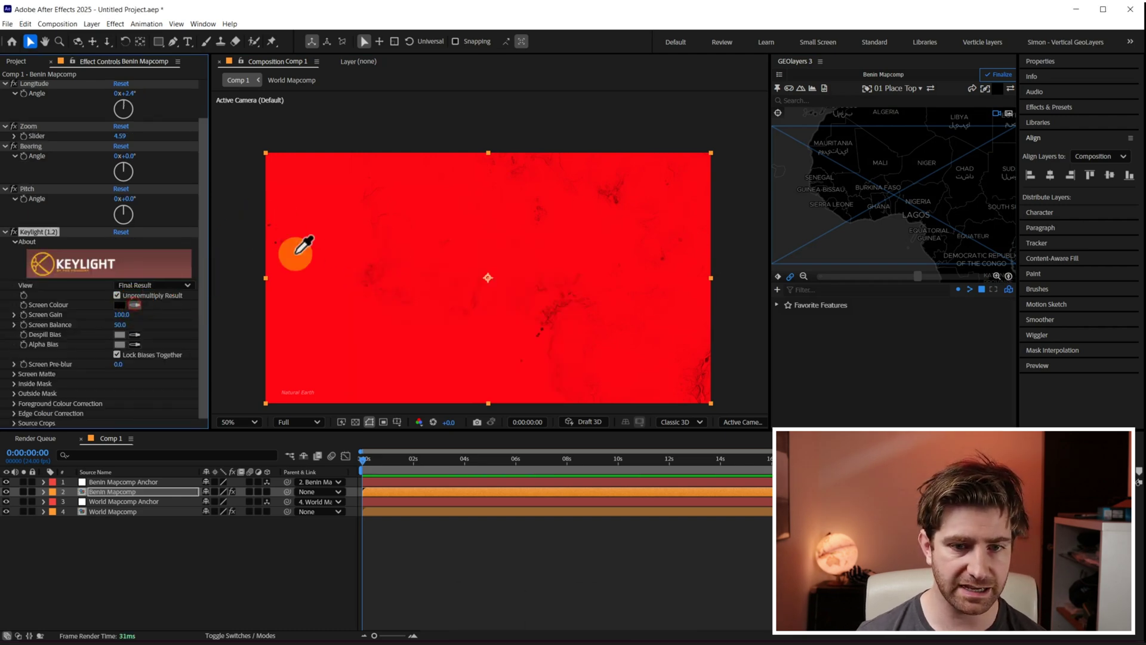
{"action": "left_click", "coordinate": [464, 194]}
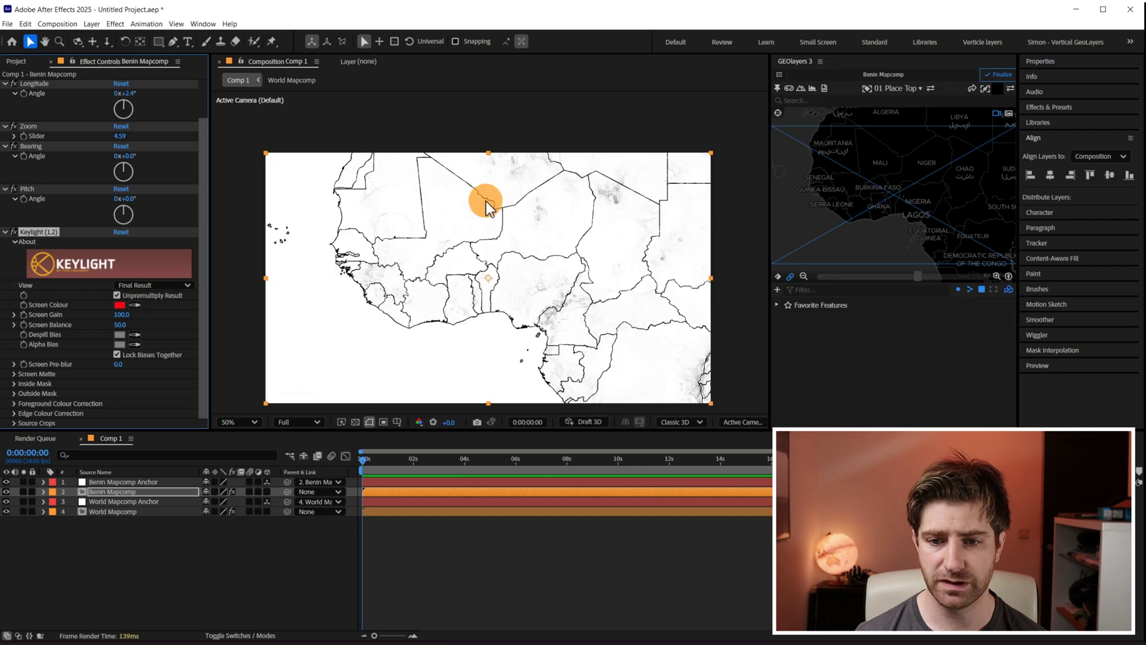
{"action": "left_click", "coordinate": [310, 556]}
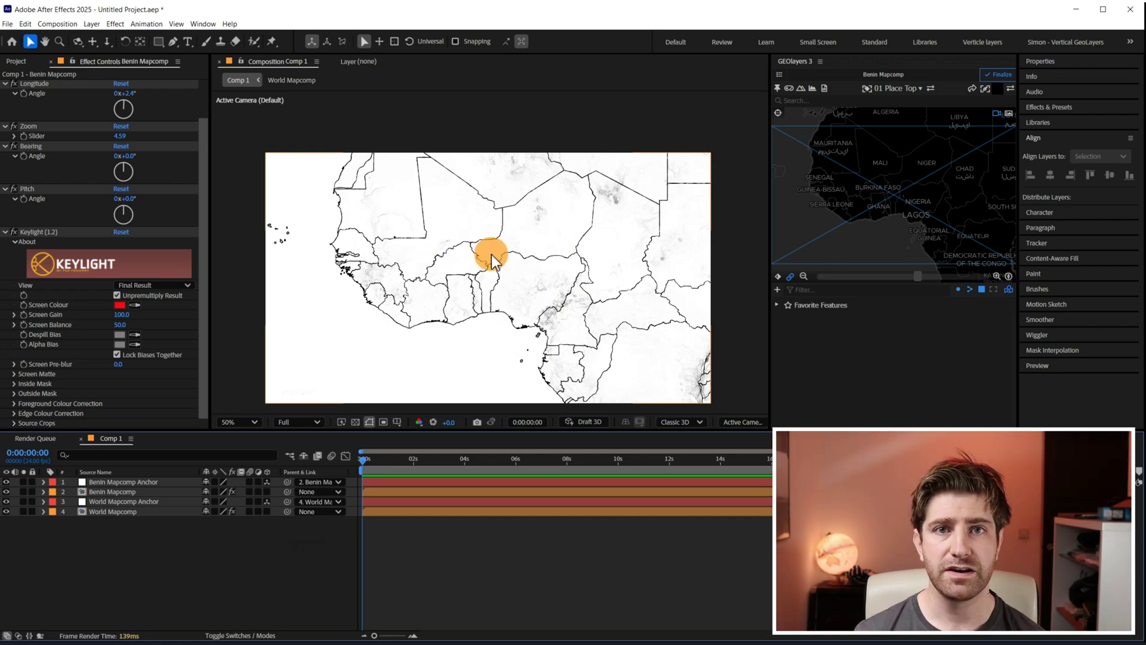
Reframe the linked mapcomps on China and East Asia and finalize World Mapcomp and Benin Mapcomp.
{"action": "scroll", "coordinate": [916, 205], "scroll_direction": "down", "scroll_amount": 2}
{"action": "mouse_move", "coordinate": [916, 204]}
{"action": "left_mouse_down"}
{"action": "mouse_move", "coordinate": [944, 186]}
{"action": "mouse_move", "coordinate": [907, 198]}
{"action": "left_mouse_up"}
{"action": "scroll", "coordinate": [907, 197], "scroll_direction": "down", "scroll_amount": 1}
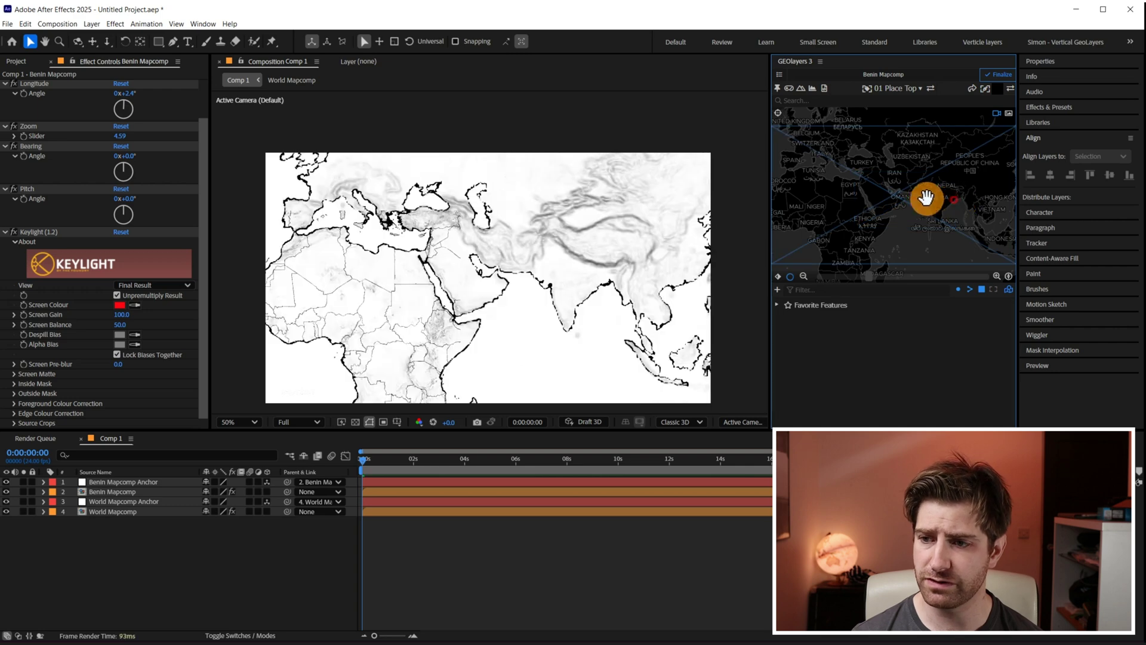
{"action": "mouse_move", "coordinate": [928, 178]}
{"action": "left_mouse_down"}
{"action": "mouse_move", "coordinate": [926, 195]}
{"action": "mouse_move", "coordinate": [944, 192]}
{"action": "left_mouse_up"}
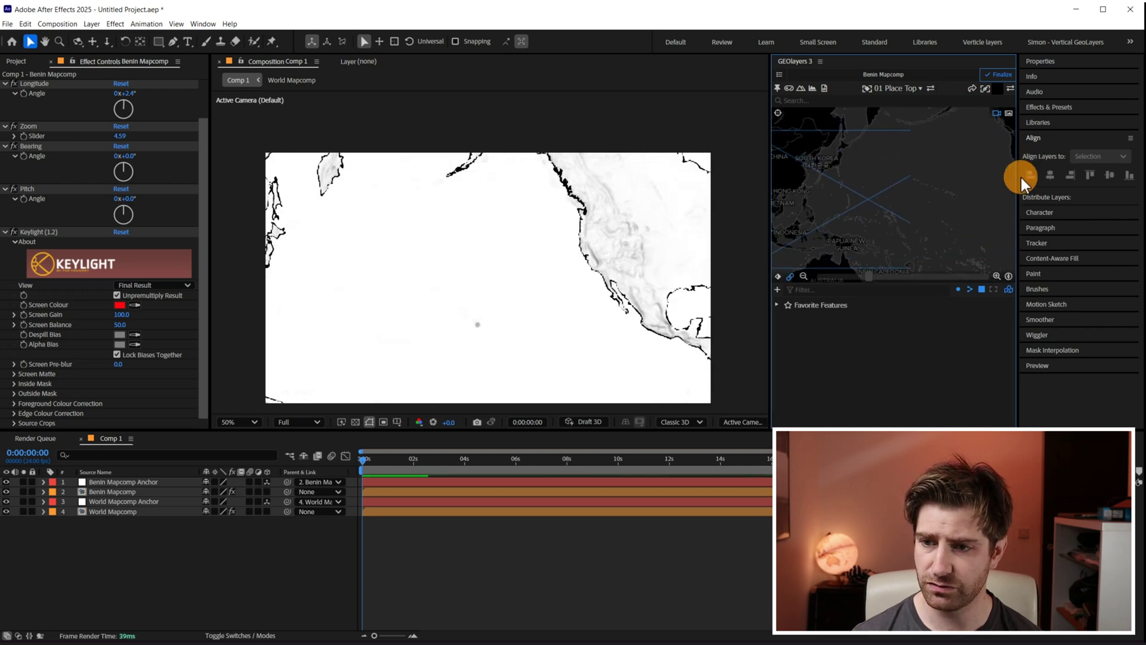
{"action": "scroll", "coordinate": [904, 199], "scroll_direction": "up", "scroll_amount": 1}
{"action": "left_click_drag", "start_coordinate": [903, 199], "coordinate": [893, 231]}
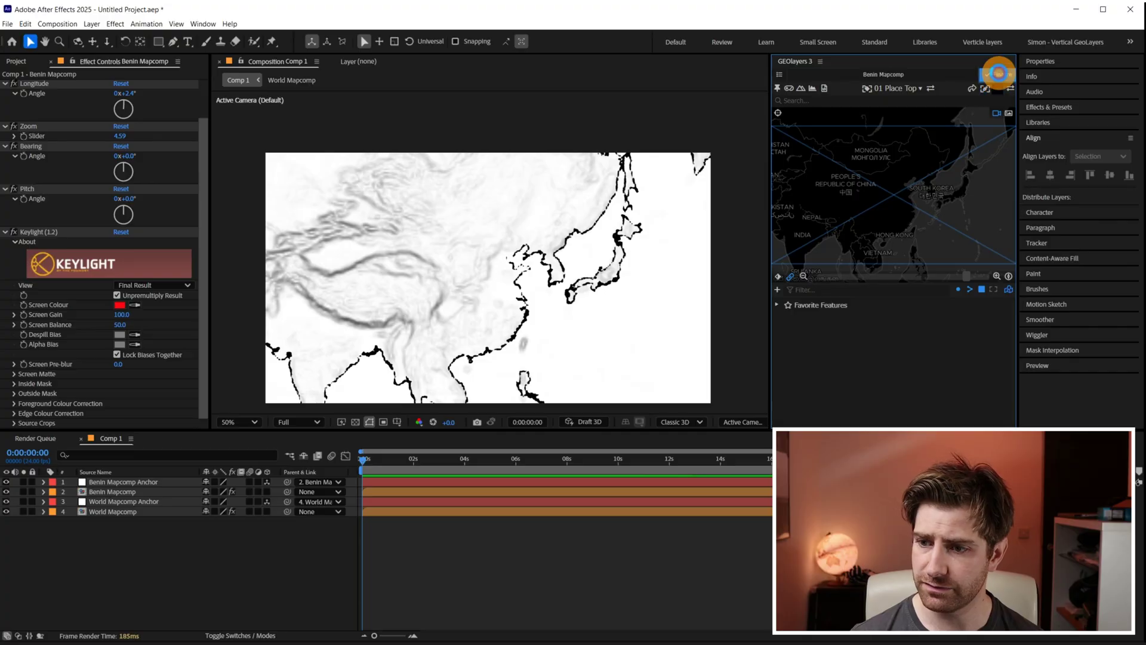
{"action": "left_click", "coordinate": [999, 74]}
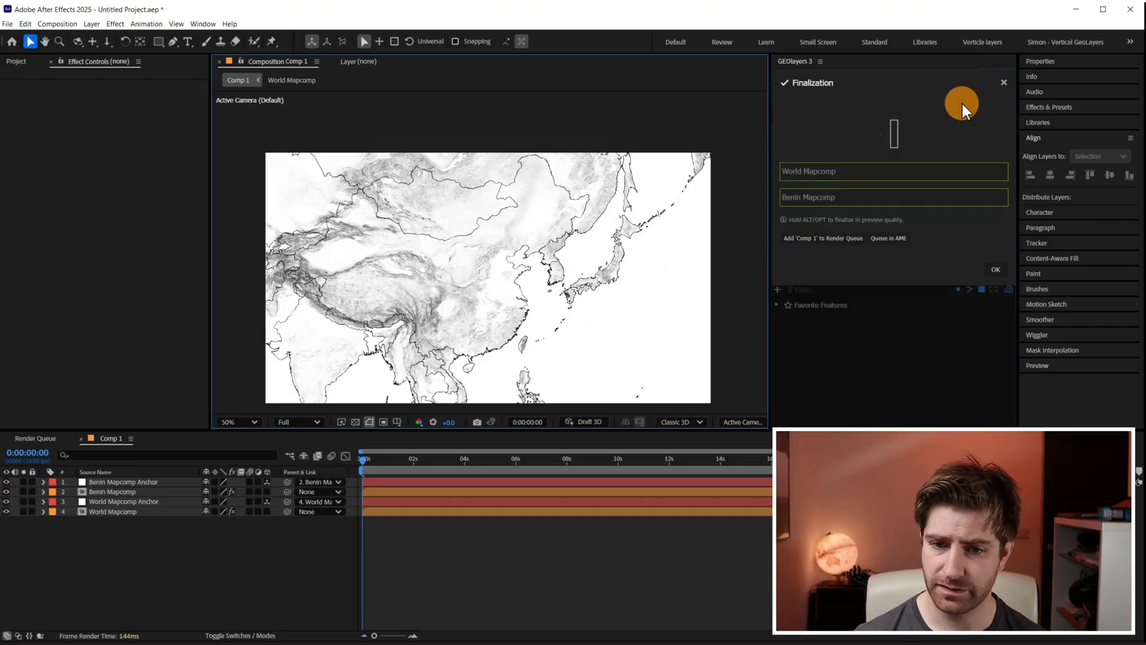
Add a text layer reading "china" over central China on the map.
{"action": "left_click", "coordinate": [188, 41]}
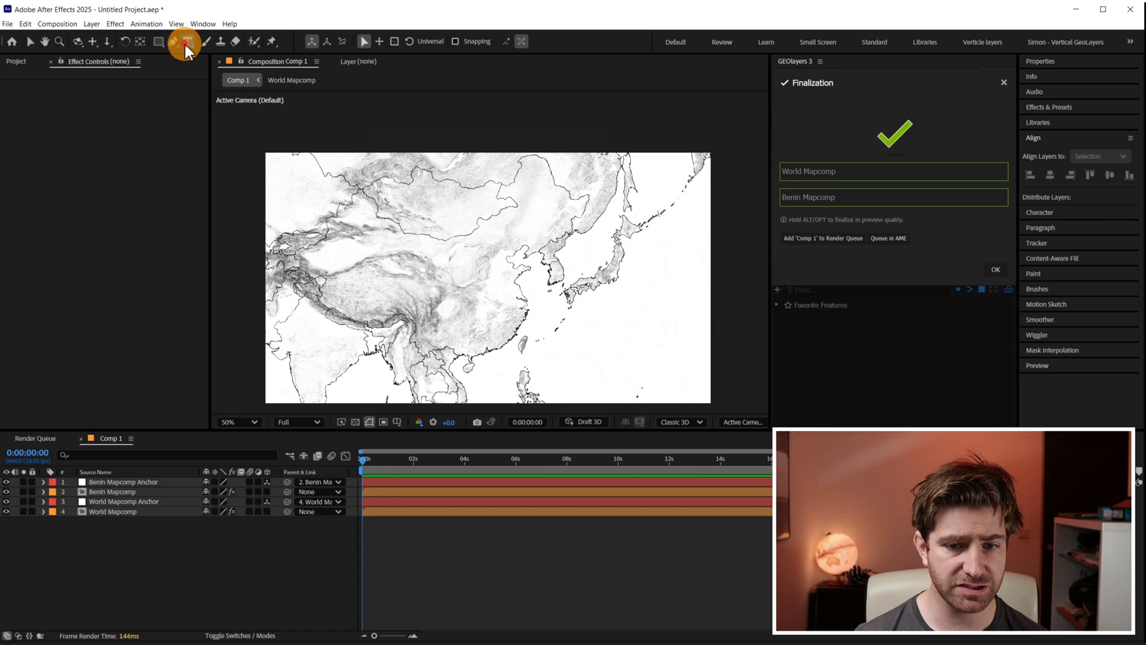
{"action": "left_click", "coordinate": [438, 292]}
{"action": "type", "text": "china"}
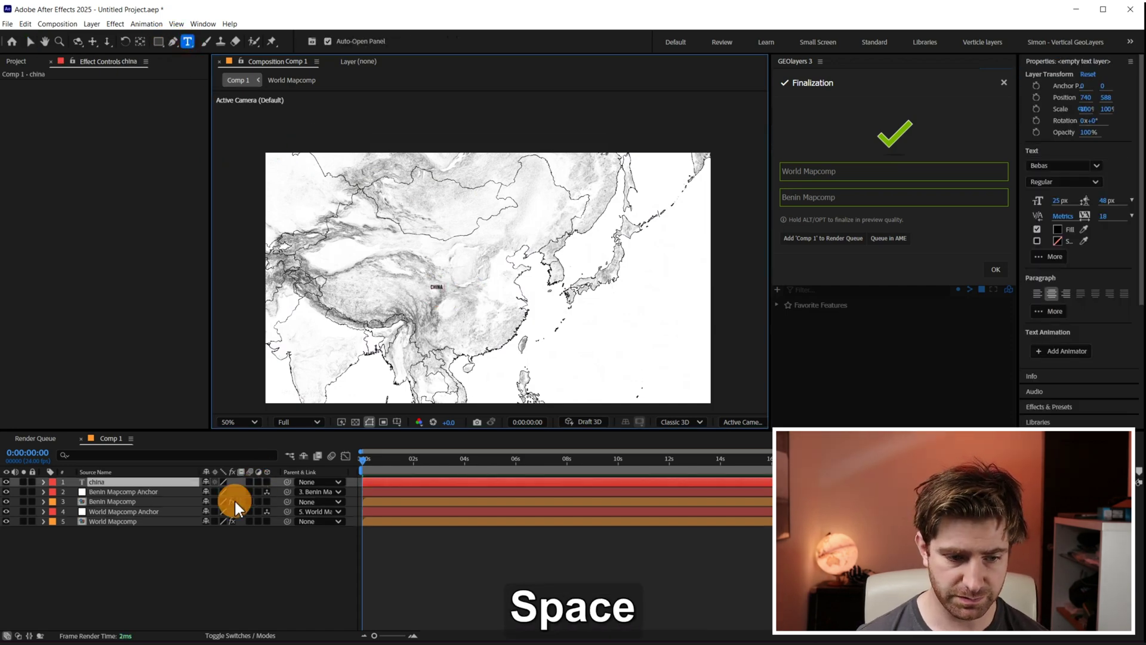
Scale the china text layer to 558% and position it over southern China.
{"action": "left_click", "coordinate": [128, 481]}
{"action": "key", "text": "s"}
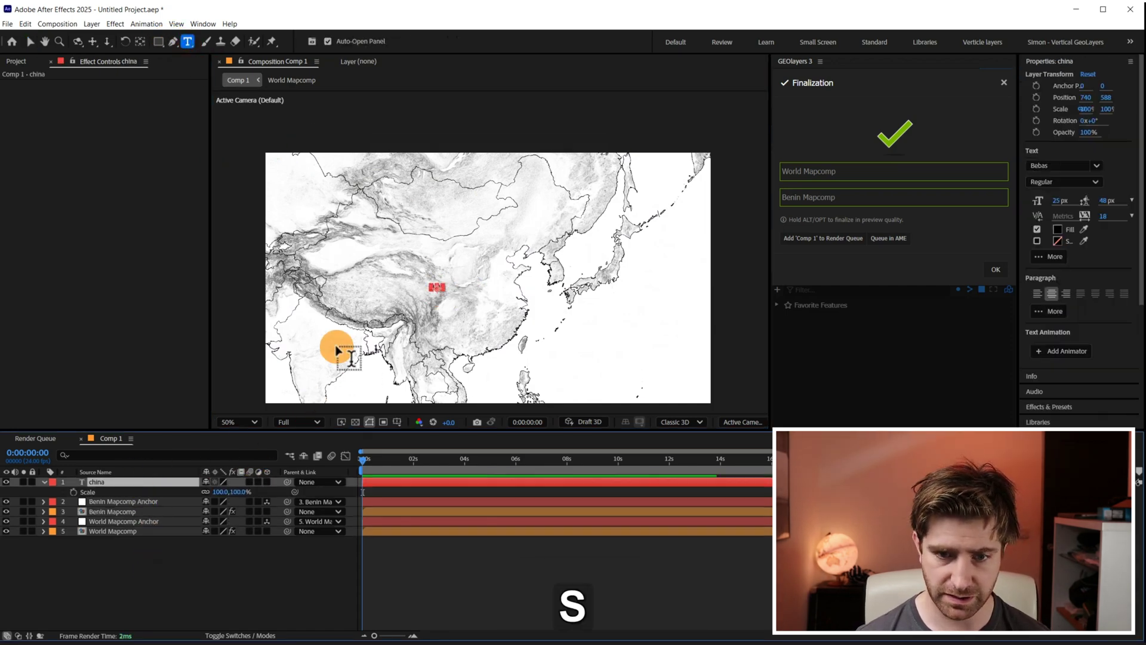
{"action": "left_click_drag", "start_coordinate": [226, 492], "coordinate": [440, 479]}
{"action": "key", "text": "v"}
{"action": "left_click_drag", "start_coordinate": [448, 276], "coordinate": [478, 327]}
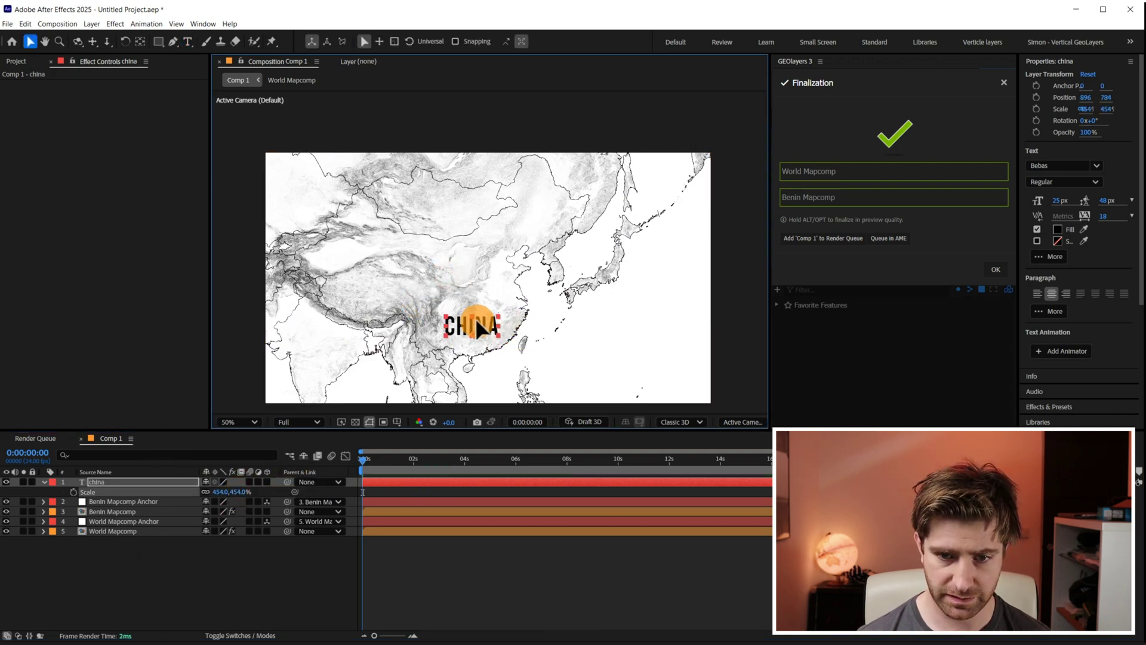
{"action": "left_click_drag", "start_coordinate": [243, 486], "coordinate": [310, 486]}
{"action": "key", "text": "v"}
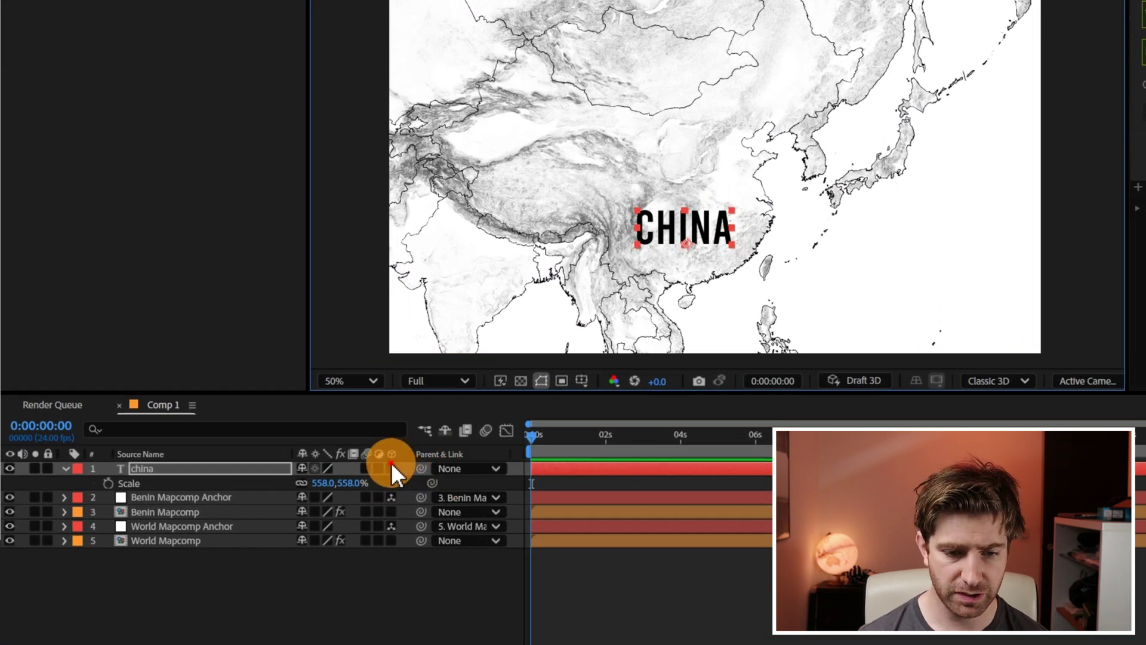
Make the china text layer 3D and parent it to World Mapcomp Anchor.
{"action": "left_click", "coordinate": [391, 468]}
{"action": "left_click_drag", "start_coordinate": [420, 468], "coordinate": [199, 599]}
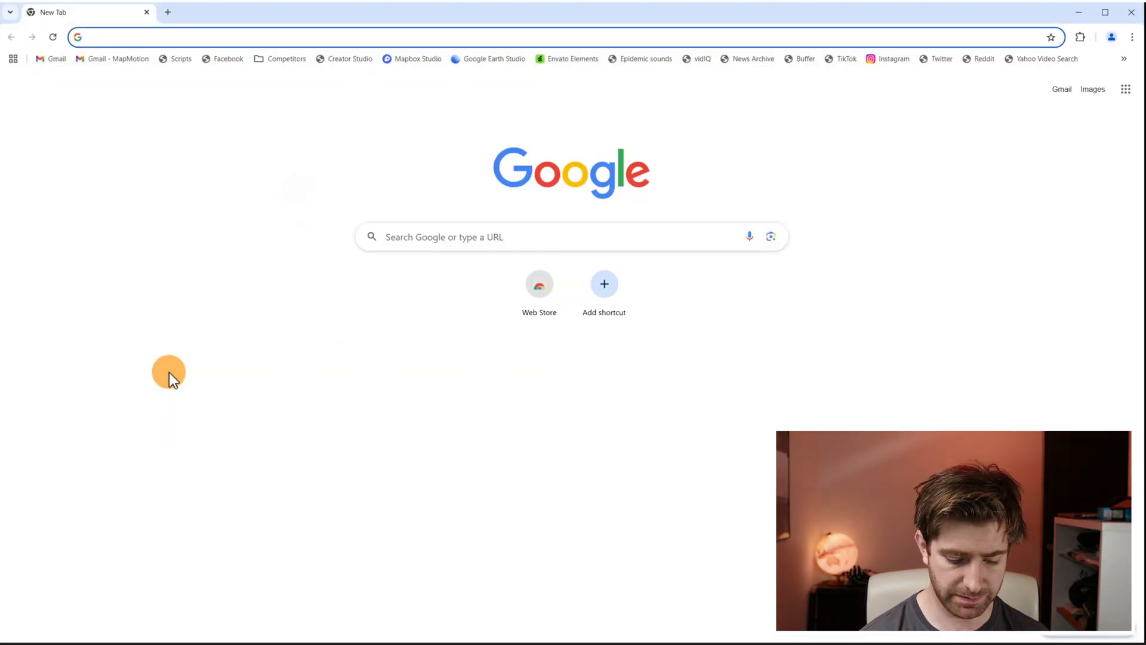
Search the web browser for unsplash, reject the Google cookies and open the Unsplash website.
{"action": "type", "text": "unsp"}
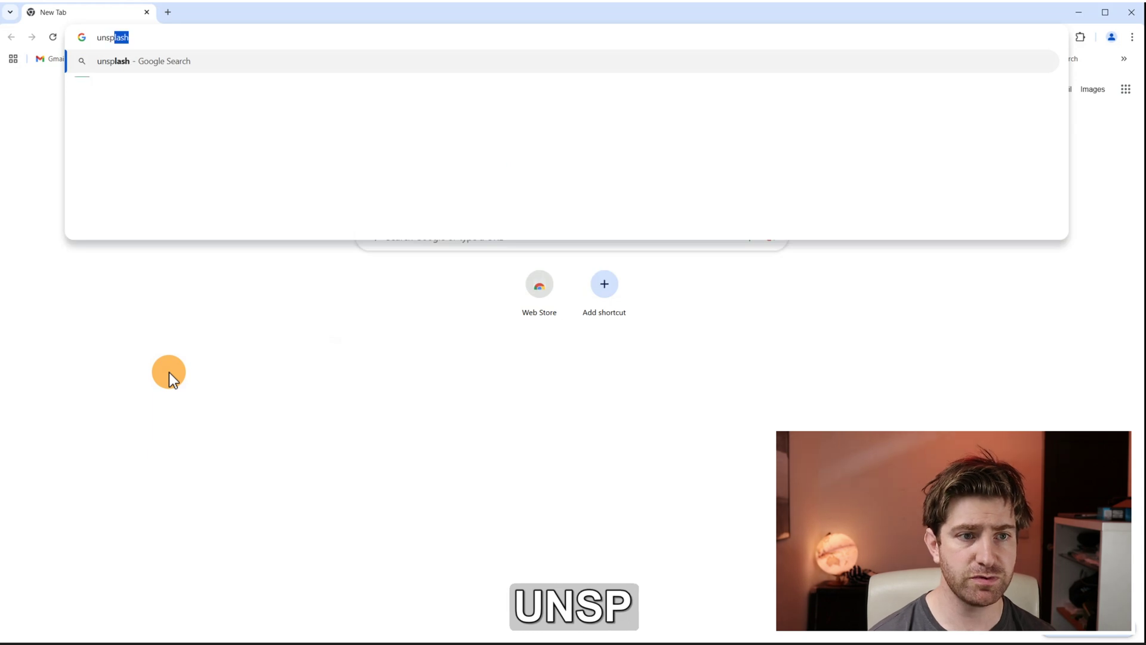
{"action": "key", "text": "Return"}
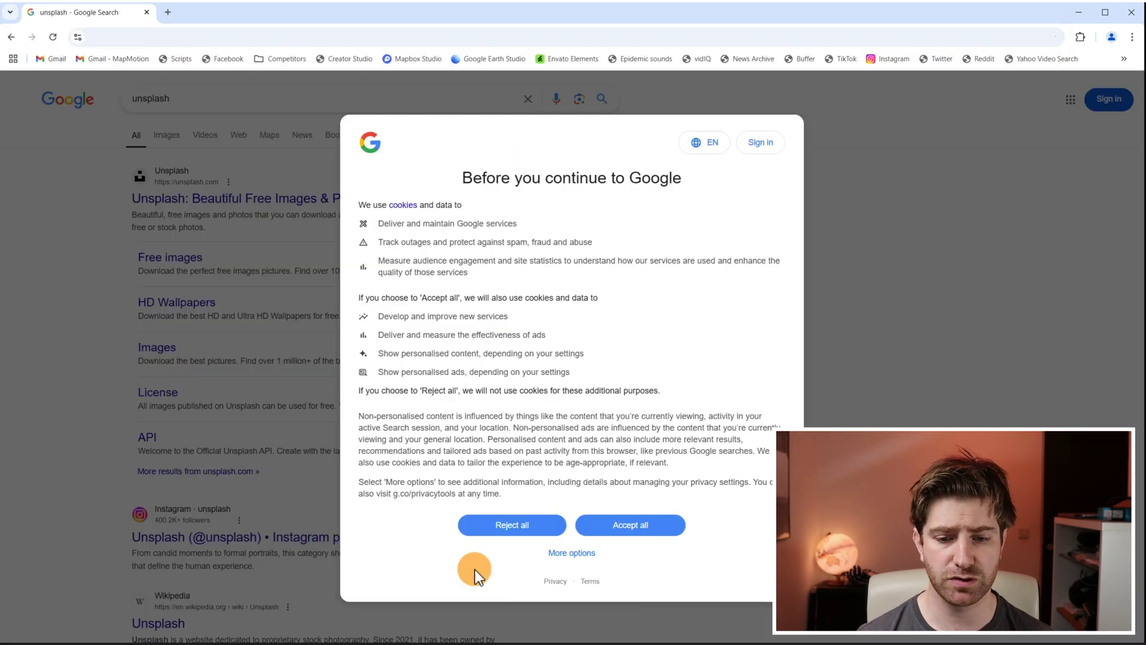
{"action": "left_click", "coordinate": [504, 525]}
{"action": "left_click", "coordinate": [217, 197]}
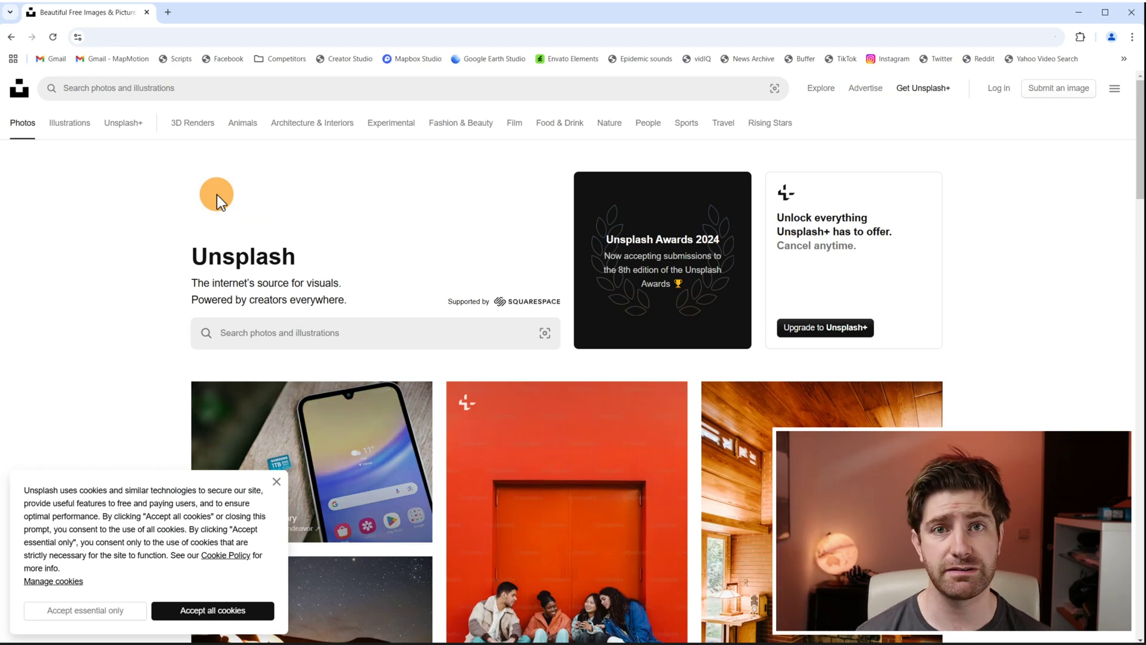
Search Unsplash for "crumpled paper".
{"action": "left_click", "coordinate": [236, 82]}
{"action": "type", "text": "crum"}
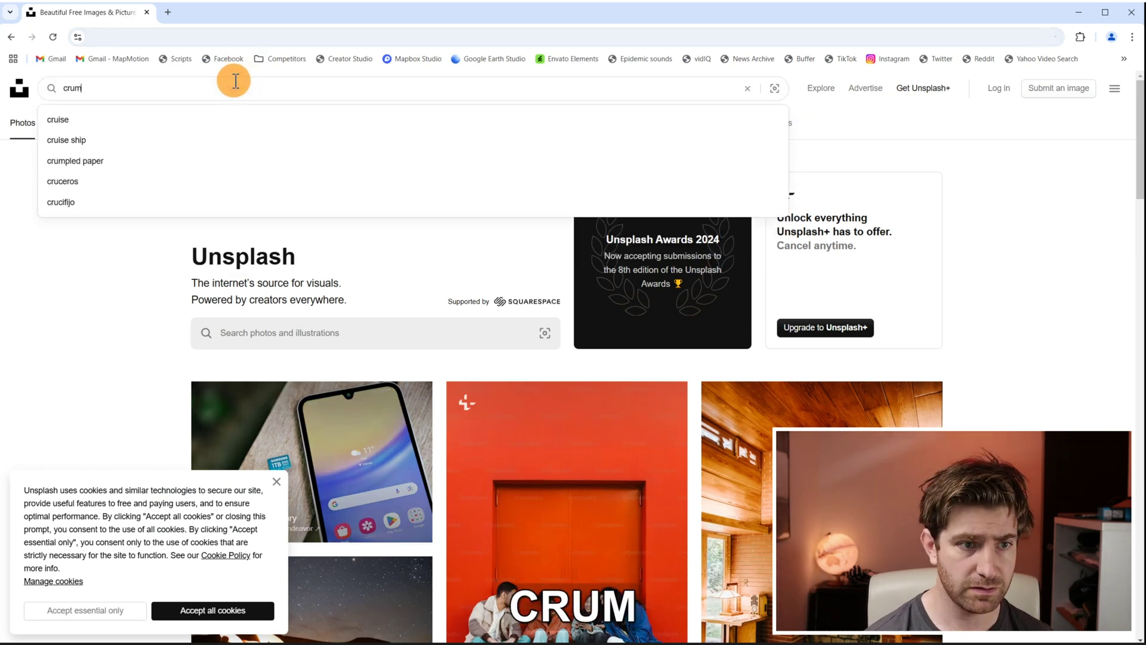
{"action": "type", "text": "pled paper"}
{"action": "key", "text": "Return"}
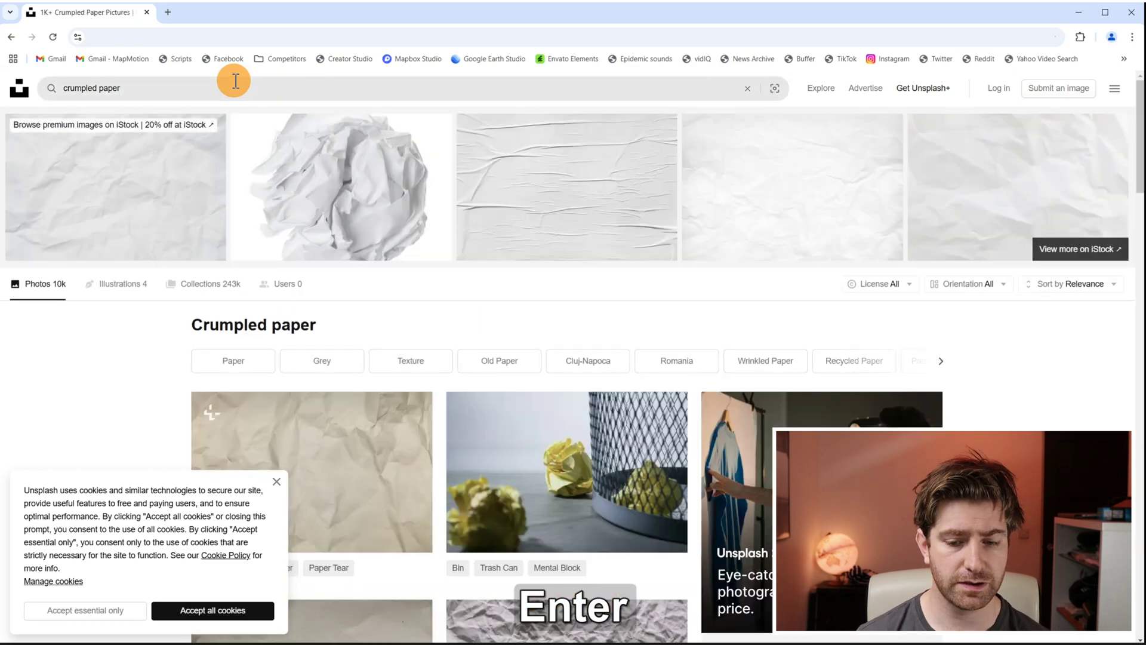
Open the white crumpled paper photo among the search results and download it for free.
{"action": "scroll", "coordinate": [591, 327], "scroll_direction": "down", "scroll_amount": 10}
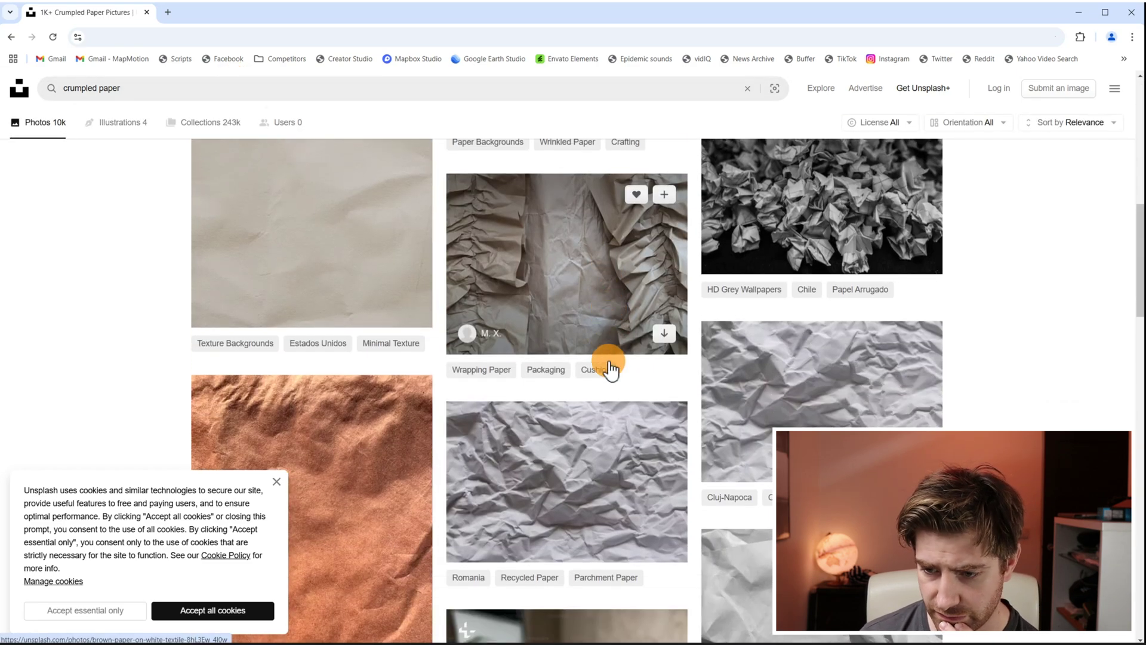
{"action": "left_click", "coordinate": [806, 373]}
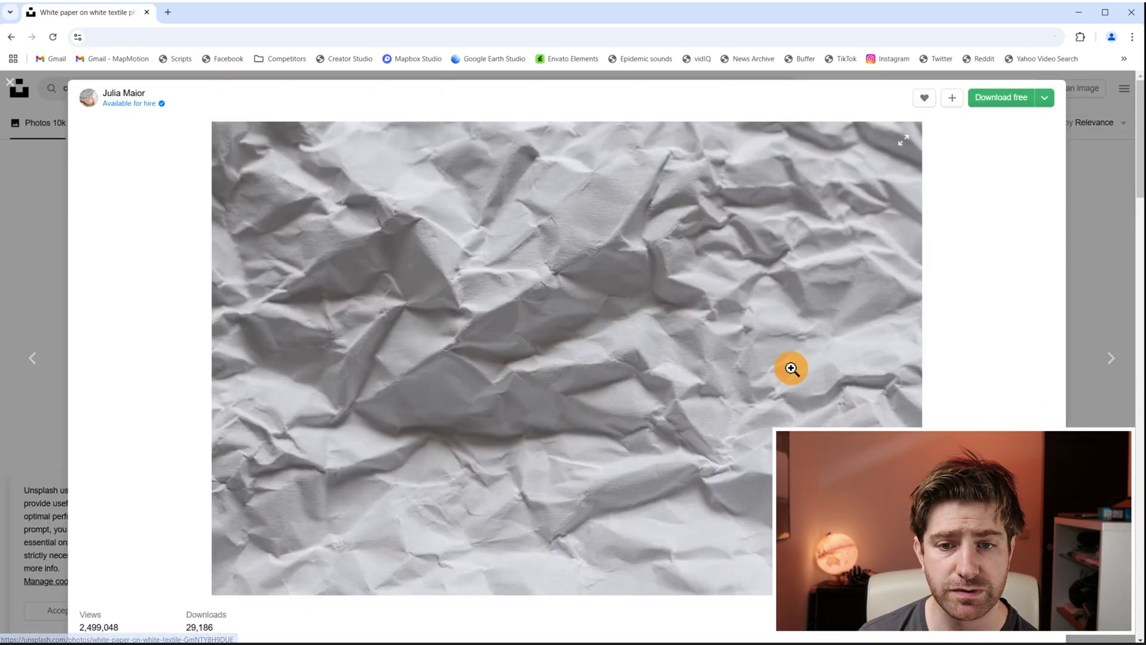
{"action": "left_click", "coordinate": [1014, 99]}
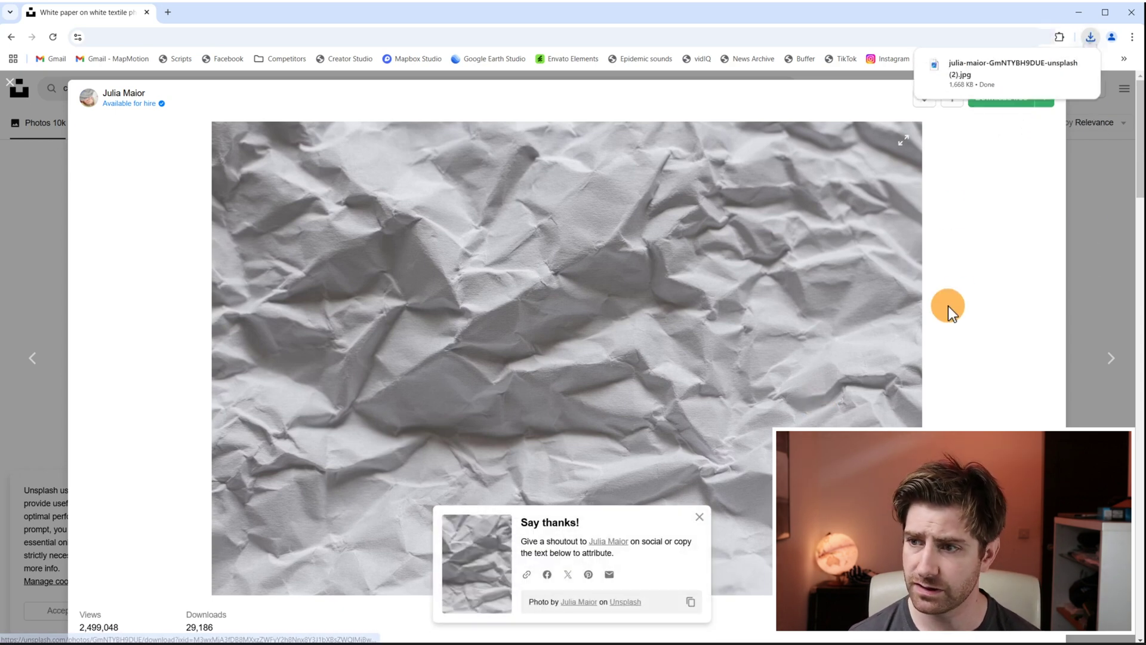
Return to After Effects, add the downloaded paper image as the top layer of Comp 1 and scale it to 38%.
{"action": "key", "text": "alt+Tab"}
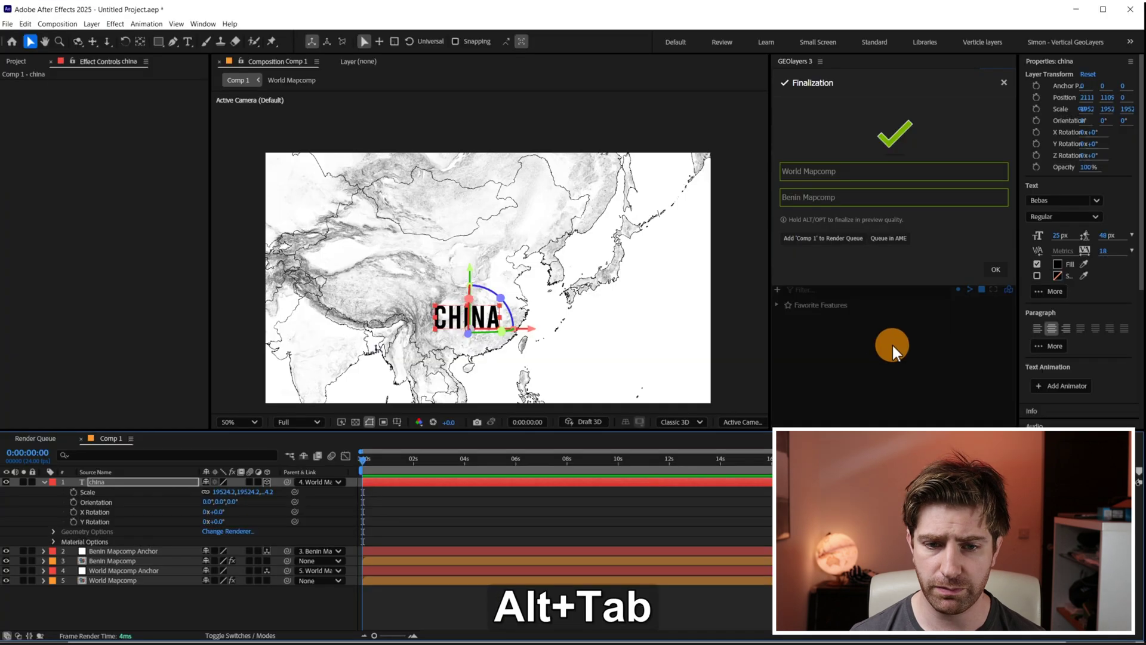
{"action": "key", "text": "alt+Tab"}
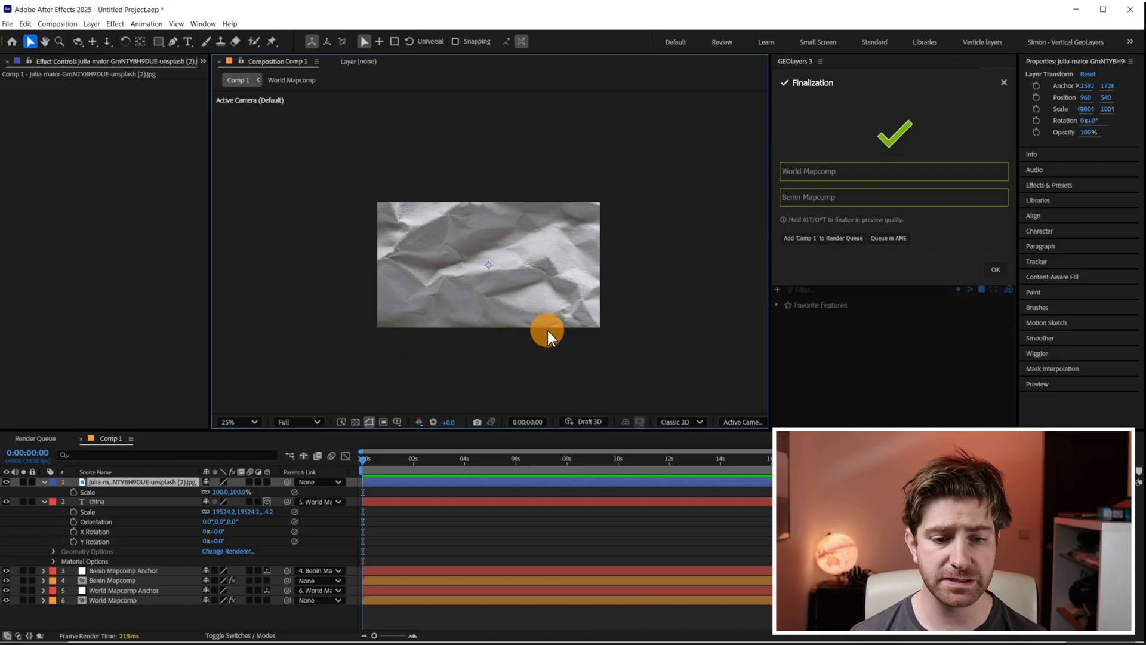
{"action": "left_click", "coordinate": [510, 328]}
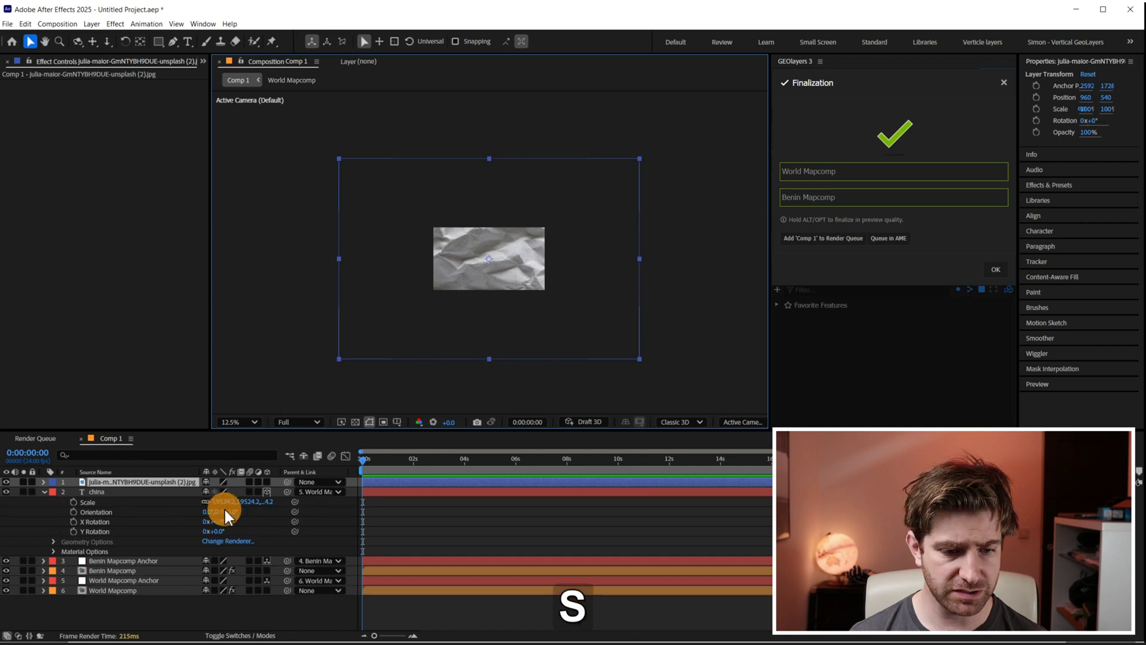
{"action": "left_click_drag", "start_coordinate": [245, 493], "coordinate": [206, 490]}
{"action": "key", "text": "period"}
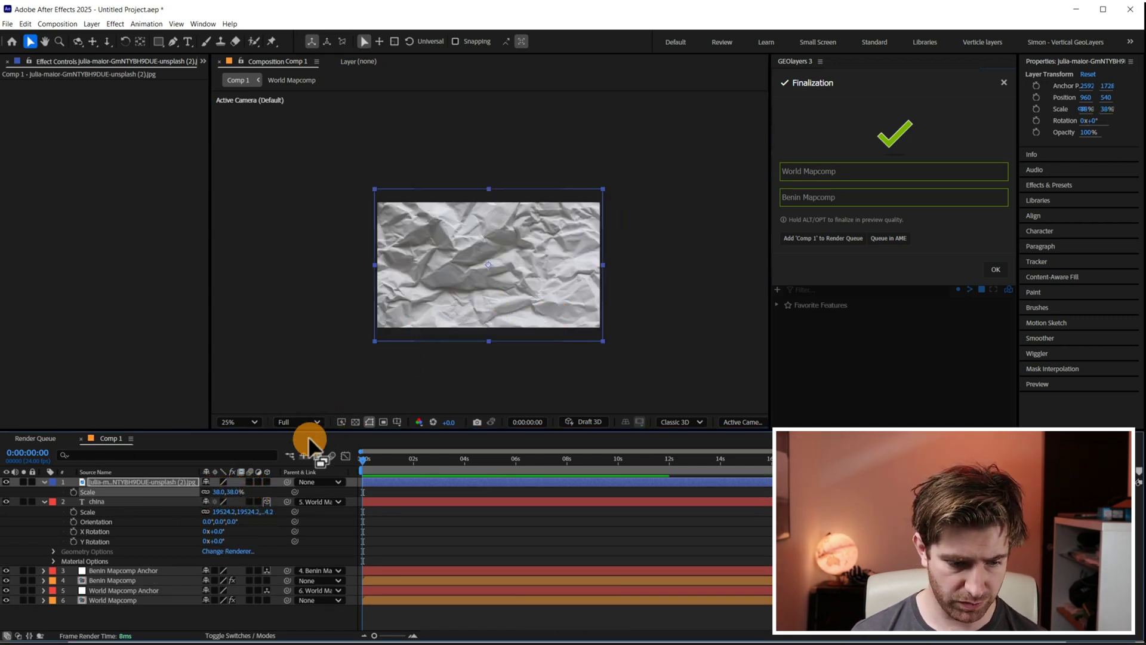
Hide and show the crumpled paper layer to compare it with the map underneath.
{"action": "left_click", "coordinate": [6, 482]}
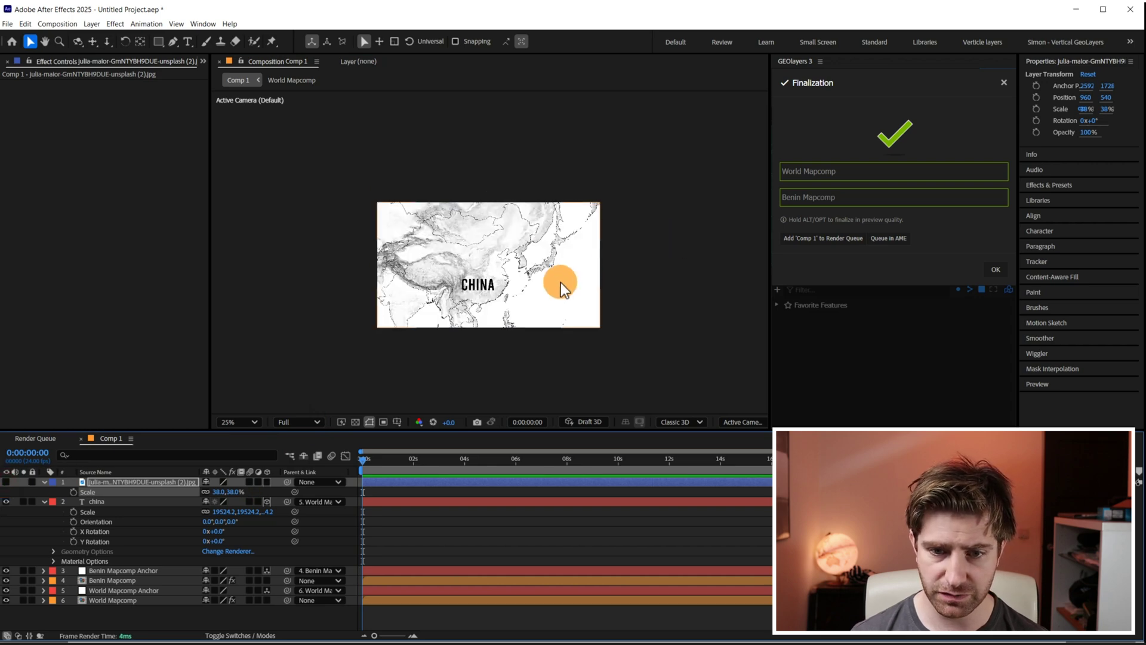
{"action": "left_click", "coordinate": [496, 285]}
{"action": "left_click", "coordinate": [6, 482]}
{"action": "left_click", "coordinate": [567, 205]}
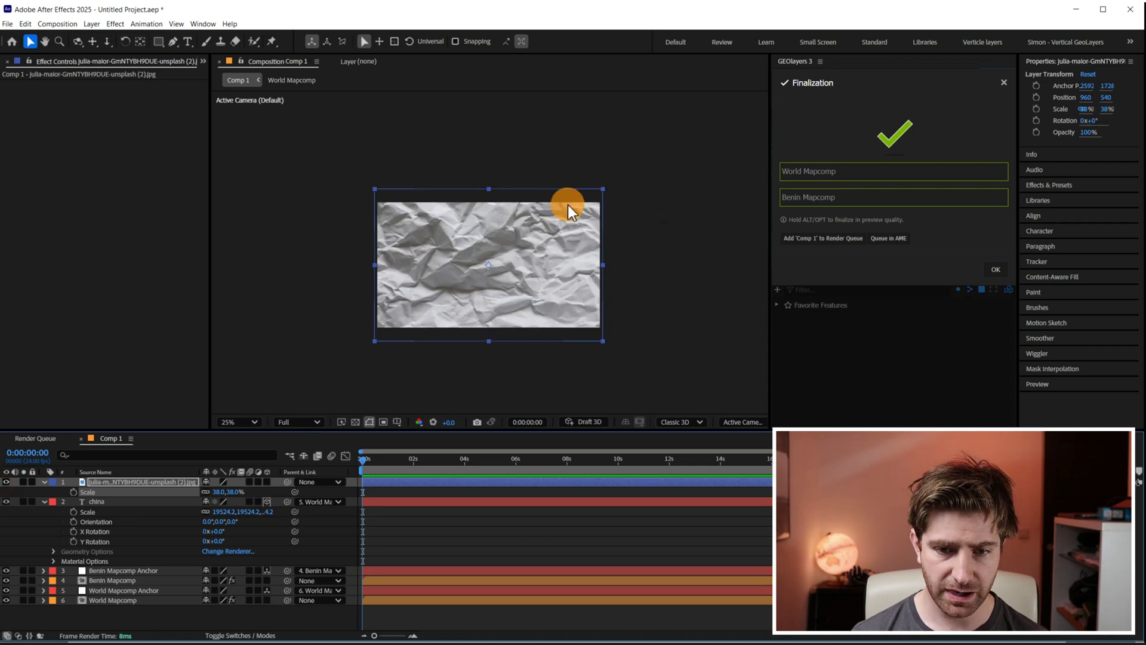
Fit the crumpled paper layer to the composition size and place a duplicate of it below World Mapcomp.
{"action": "key", "text": "ctrl+alt+f"}
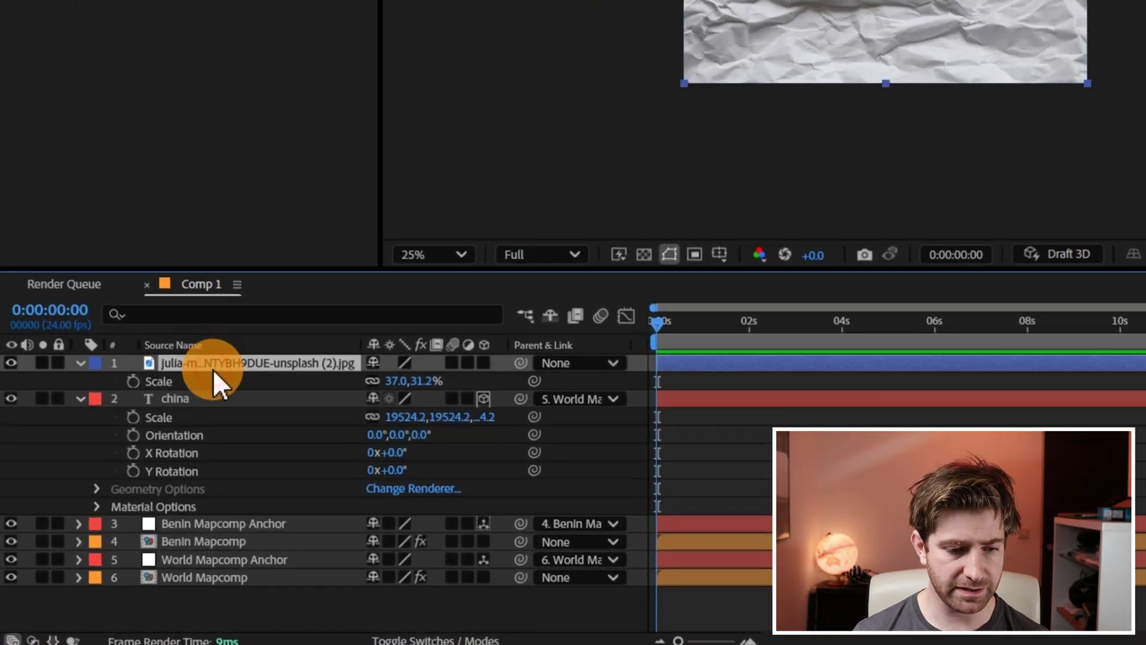
{"action": "key", "text": "ctrl+d"}
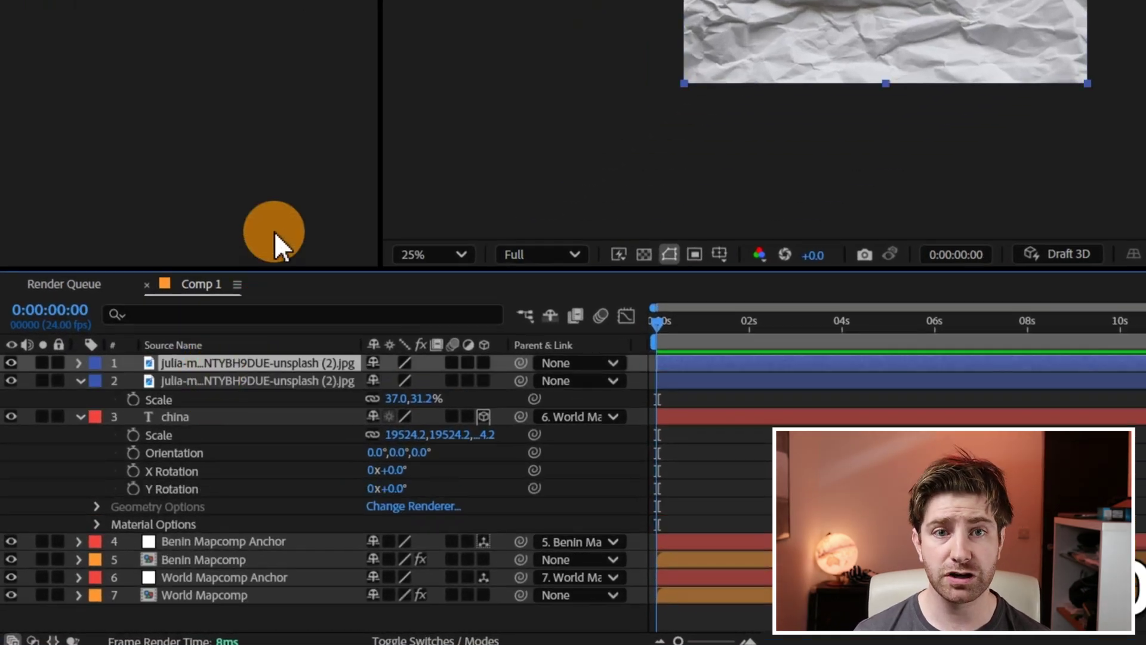
{"action": "left_click_drag", "start_coordinate": [195, 363], "coordinate": [206, 610]}
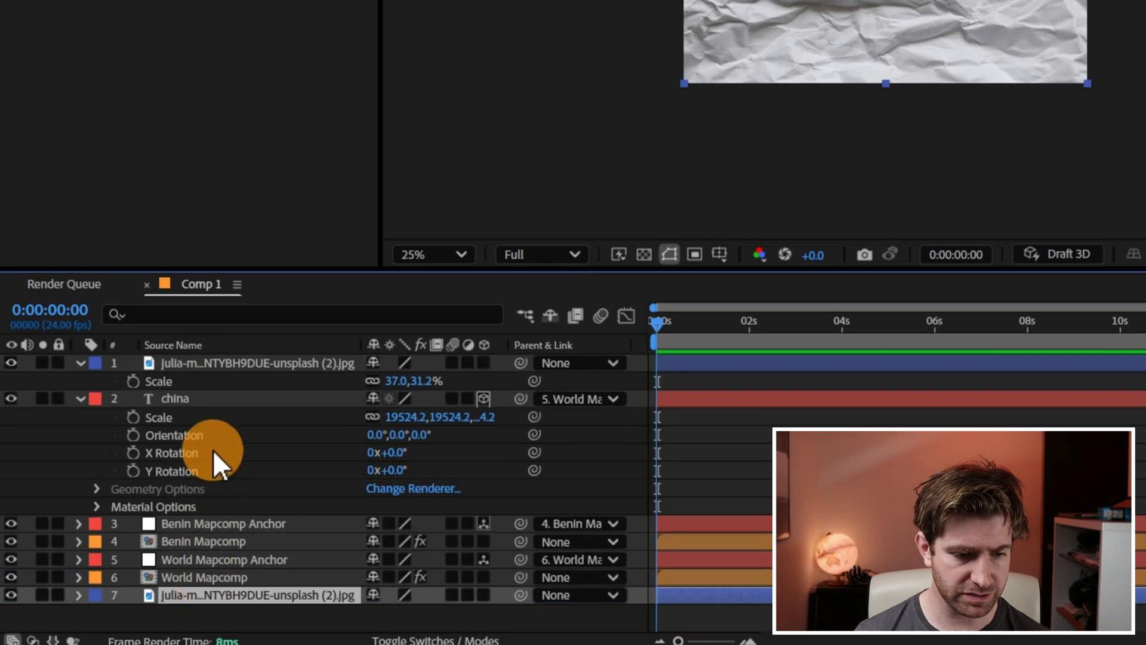
Rename the top crumpled paper layer to "texture".
{"action": "left_click", "coordinate": [201, 364]}
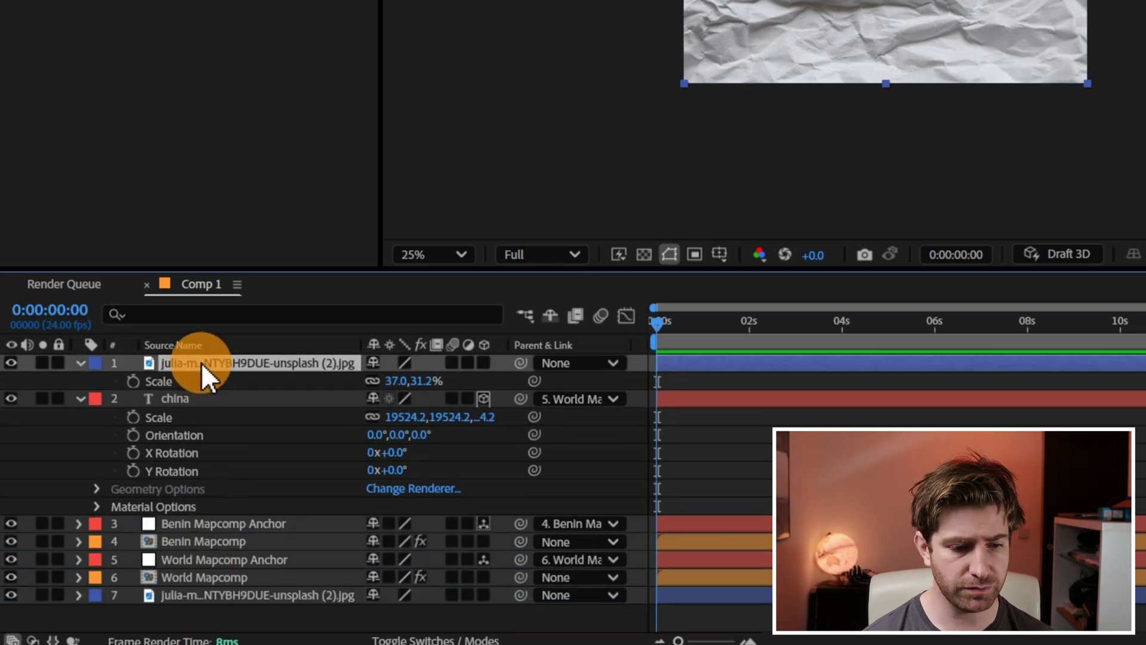
{"action": "key", "text": "Return"}
{"action": "type", "text": "texture"}
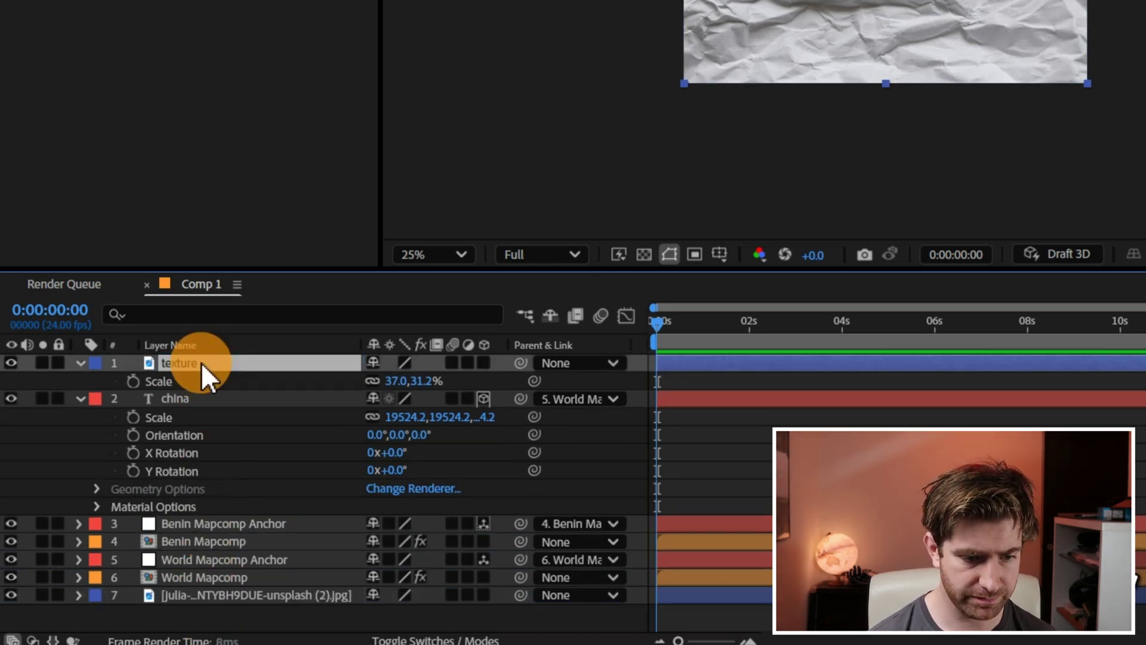
{"action": "key", "text": "Return"}
Show the layer blending modes and set the texture layer's mode to Multiply.
{"action": "left_click", "coordinate": [435, 640]}
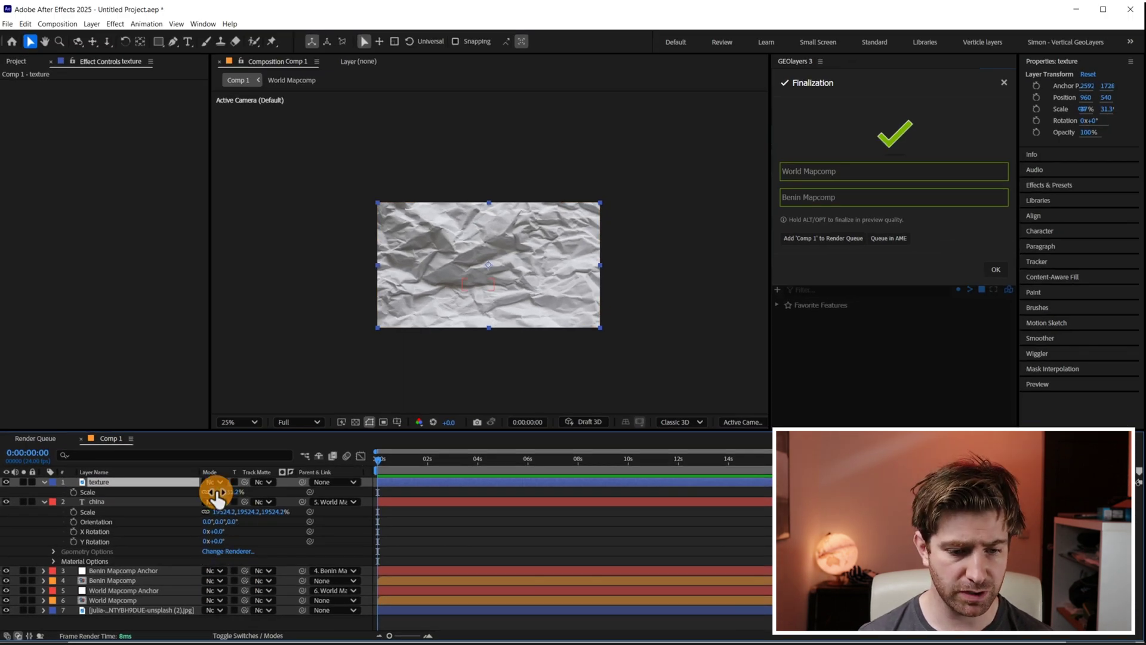
{"action": "left_click", "coordinate": [227, 472]}
{"action": "left_click", "coordinate": [251, 86]}
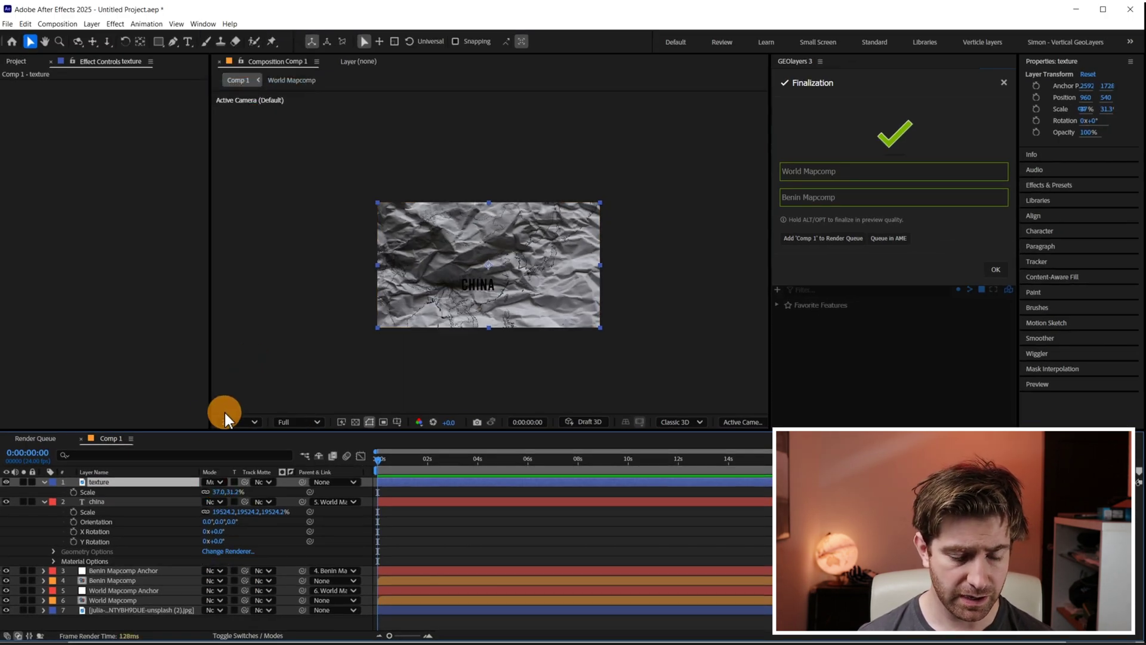
Set the texture layer's opacity to 25%.
{"action": "key", "text": "t"}
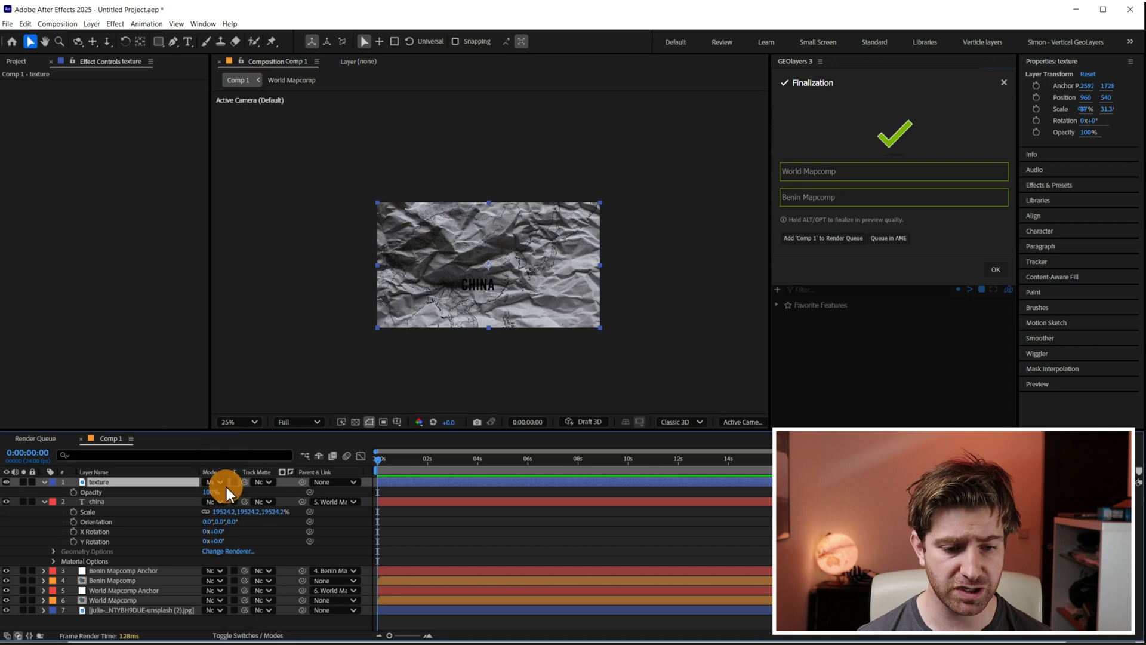
{"action": "left_click", "coordinate": [211, 492]}
{"action": "type", "text": "25"}
{"action": "key", "text": "Return"}
{"action": "left_click", "coordinate": [210, 494]}
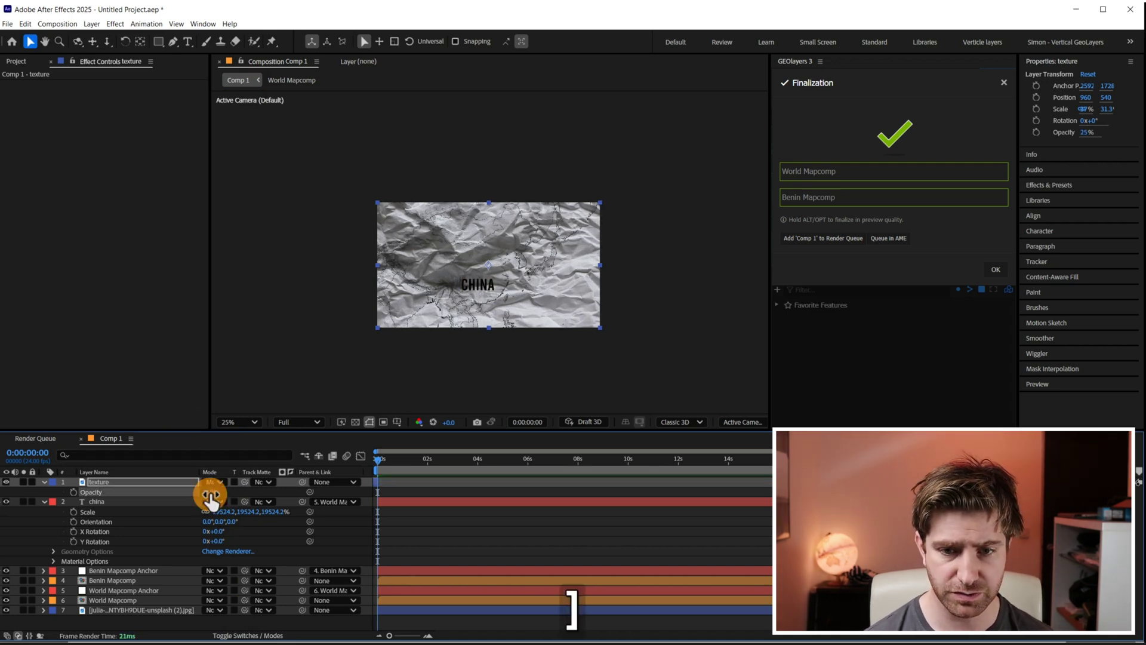
{"action": "key", "text": "period"}
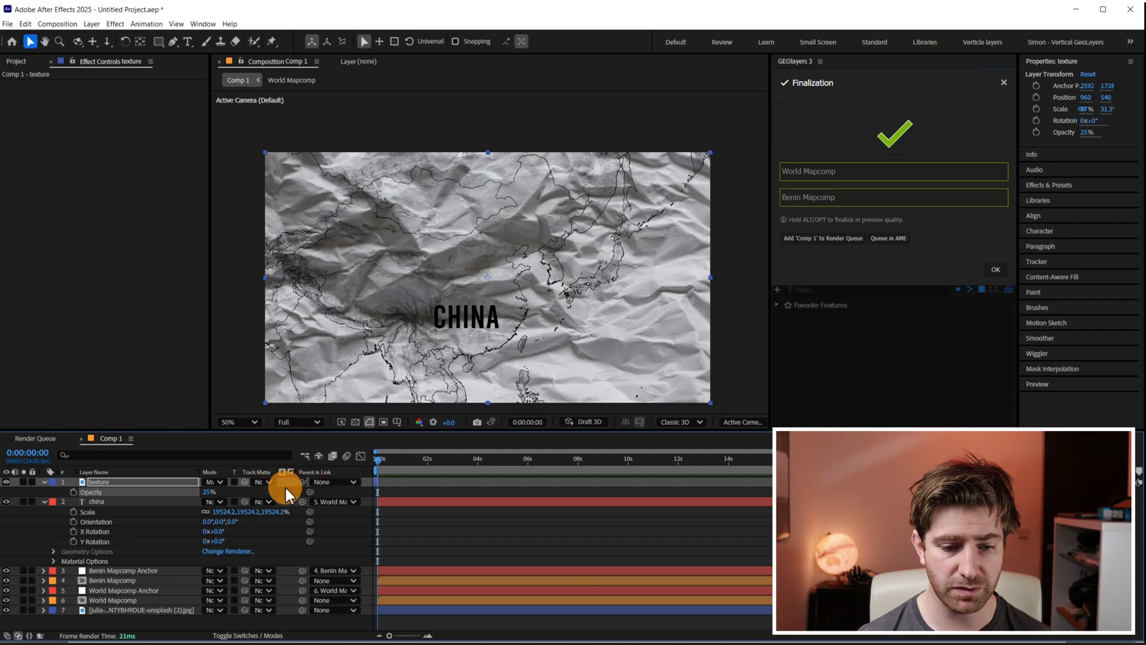
Show the layer switches, make the texture layer 3D and parent it to World Mapcomp Anchor.
{"action": "left_click", "coordinate": [254, 636]}
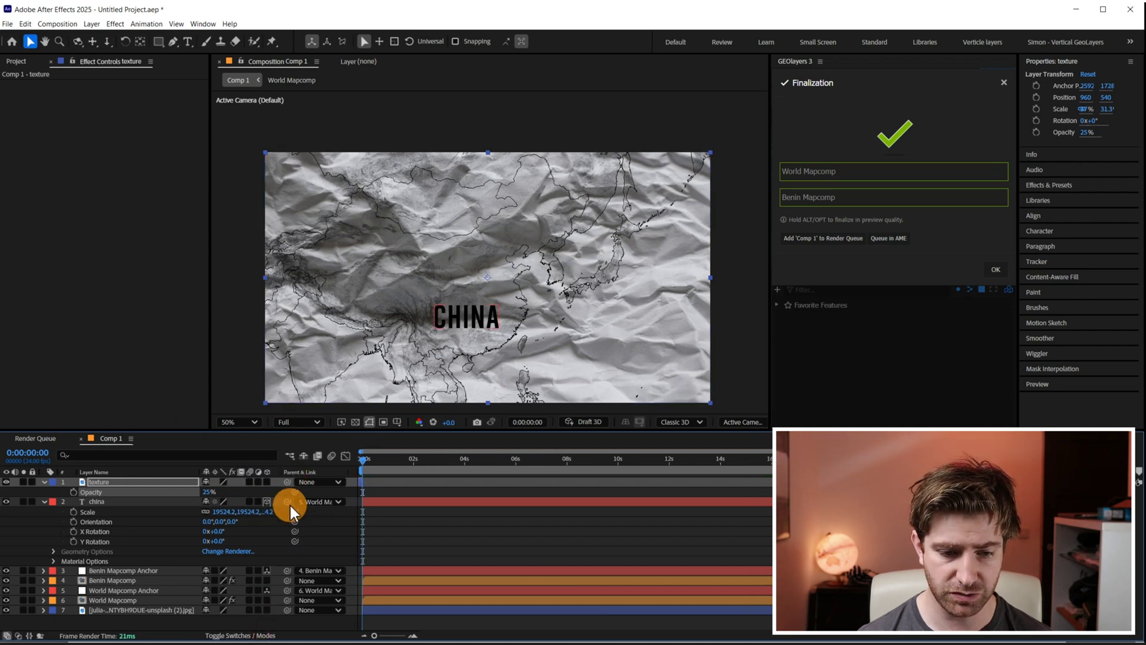
{"action": "left_click", "coordinate": [268, 481]}
{"action": "left_click_drag", "start_coordinate": [285, 481], "coordinate": [133, 603]}
Rename the crumpled paper layer below World Mapcomp to "displacement map".
{"action": "left_click", "coordinate": [114, 625]}
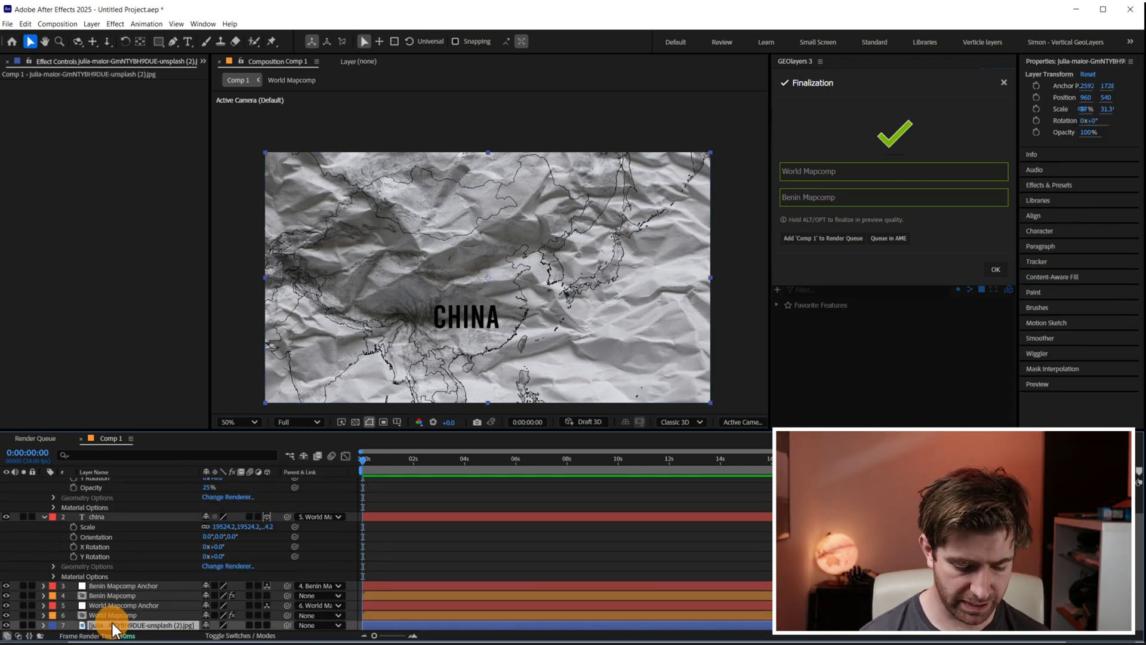
{"action": "key", "text": "Return"}
{"action": "type", "text": "displacement ma"}
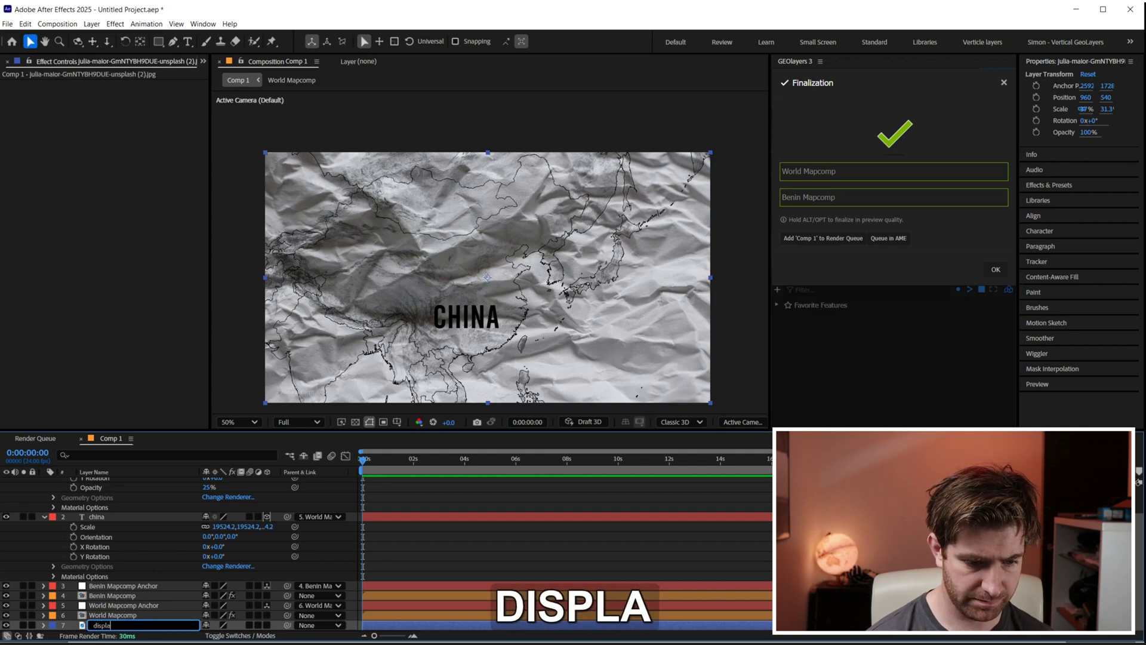
{"action": "type", "text": "p"}
{"action": "key", "text": "Return"}
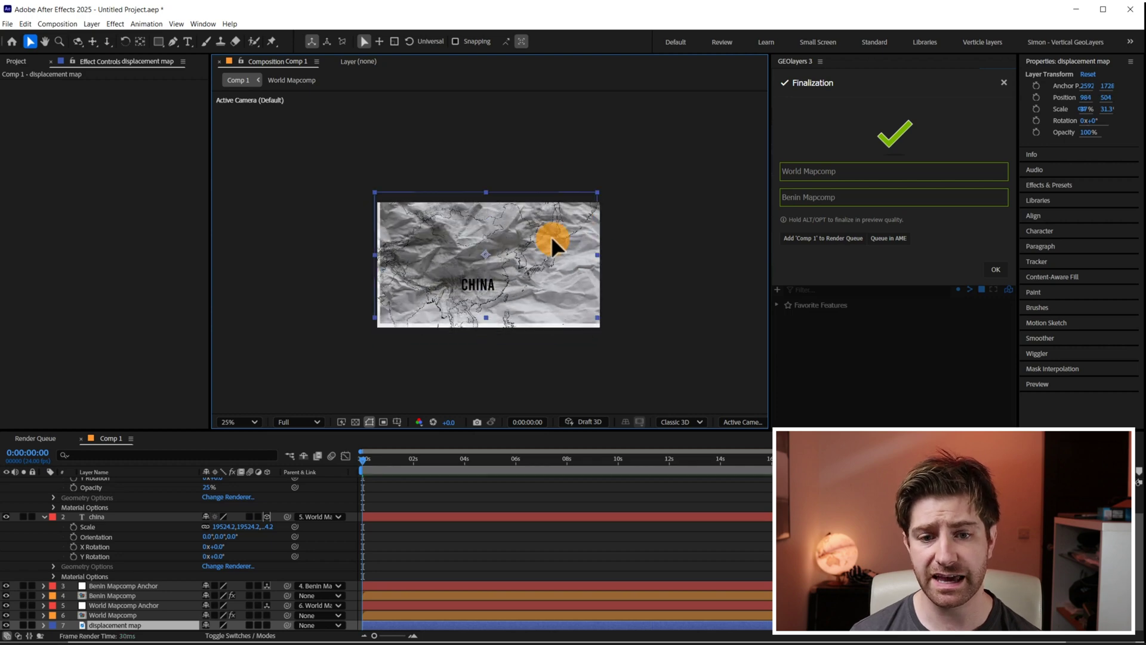
{"action": "left_click_drag", "start_coordinate": [550, 236], "coordinate": [622, 224]}
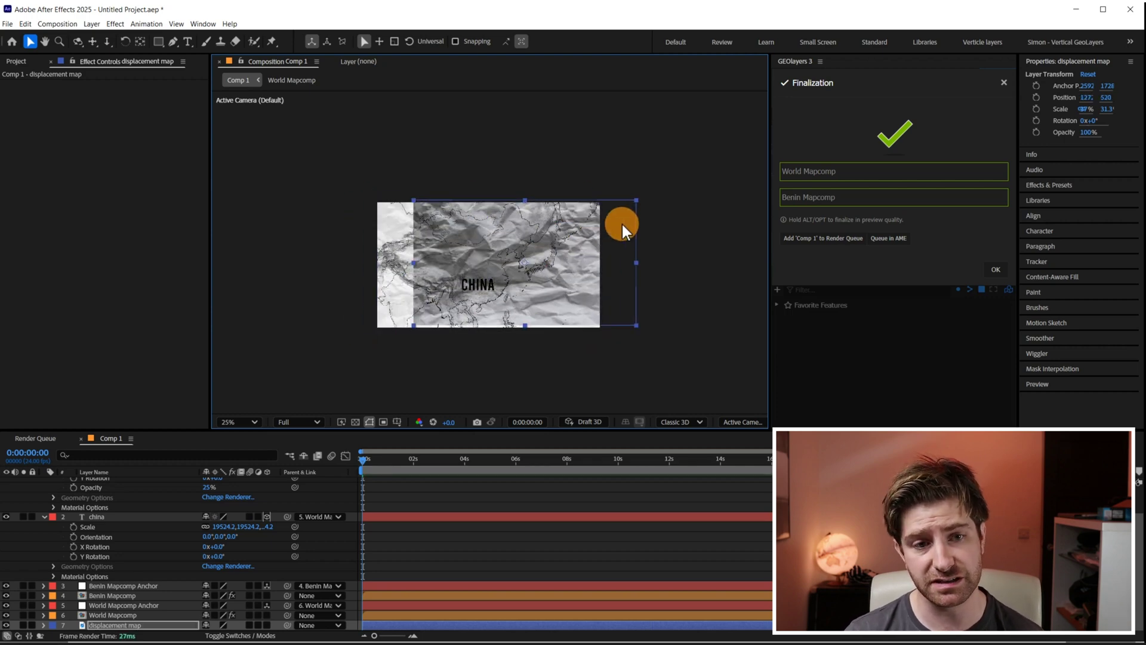
{"action": "key", "text": "ctrl+z"}
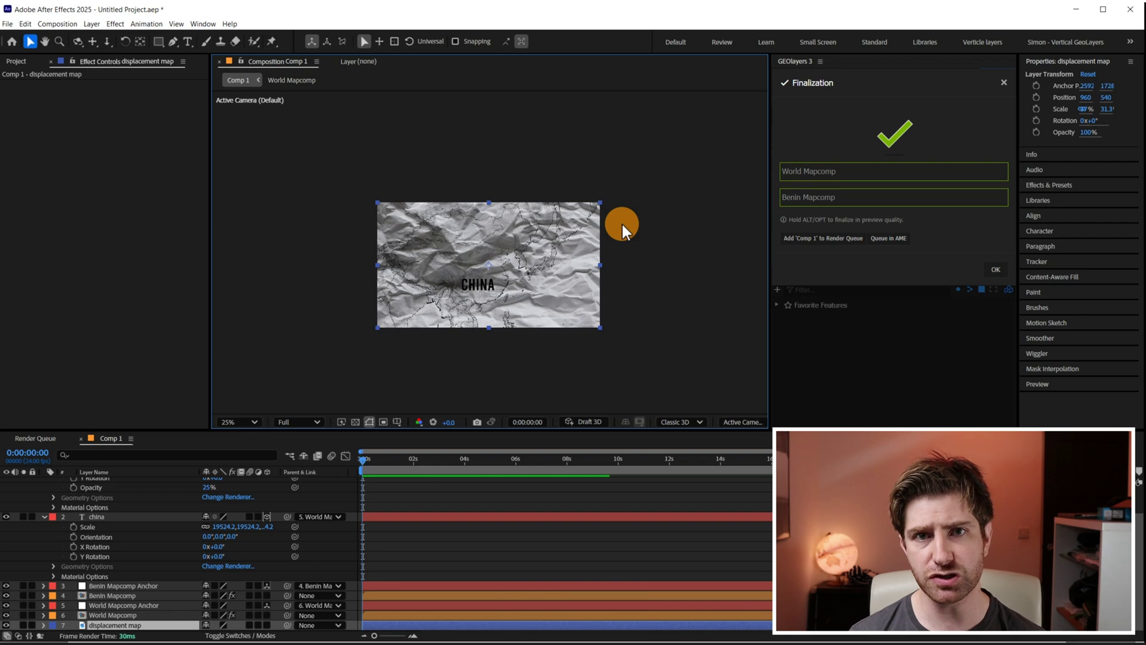
{"action": "mouse_move", "coordinate": [541, 274]}
{"action": "left_mouse_down"}
{"action": "mouse_move", "coordinate": [521, 253]}
{"action": "mouse_move", "coordinate": [557, 263]}
{"action": "mouse_move", "coordinate": [522, 268]}
{"action": "left_mouse_up"}
{"action": "key", "text": "ctrl+z"}
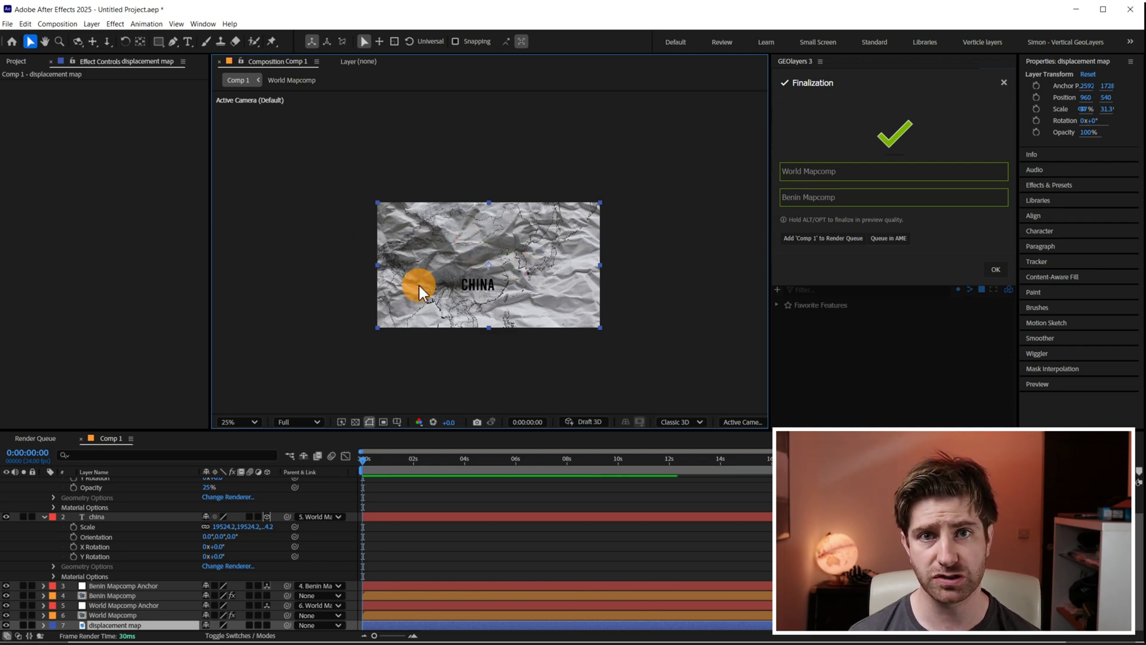
Dismiss the GEOlayers finalization message and pre-compose the displacement map layer, leaving all attributes in Comp 1.
{"action": "left_click", "coordinate": [1010, 269]}
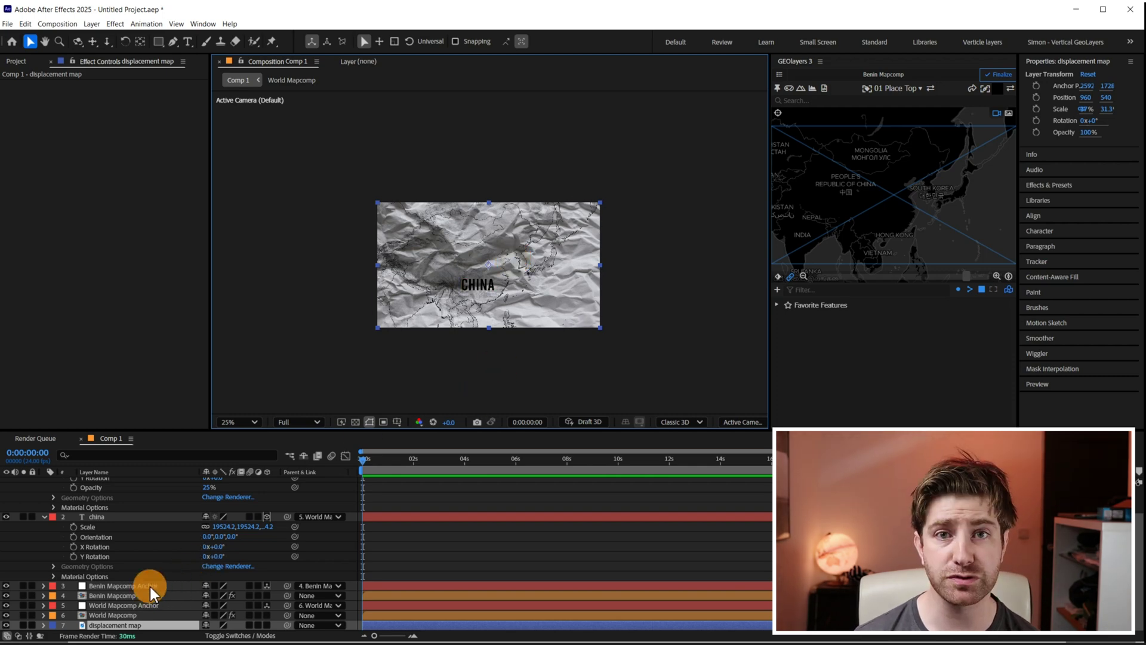
{"action": "right_click", "coordinate": [134, 624]}
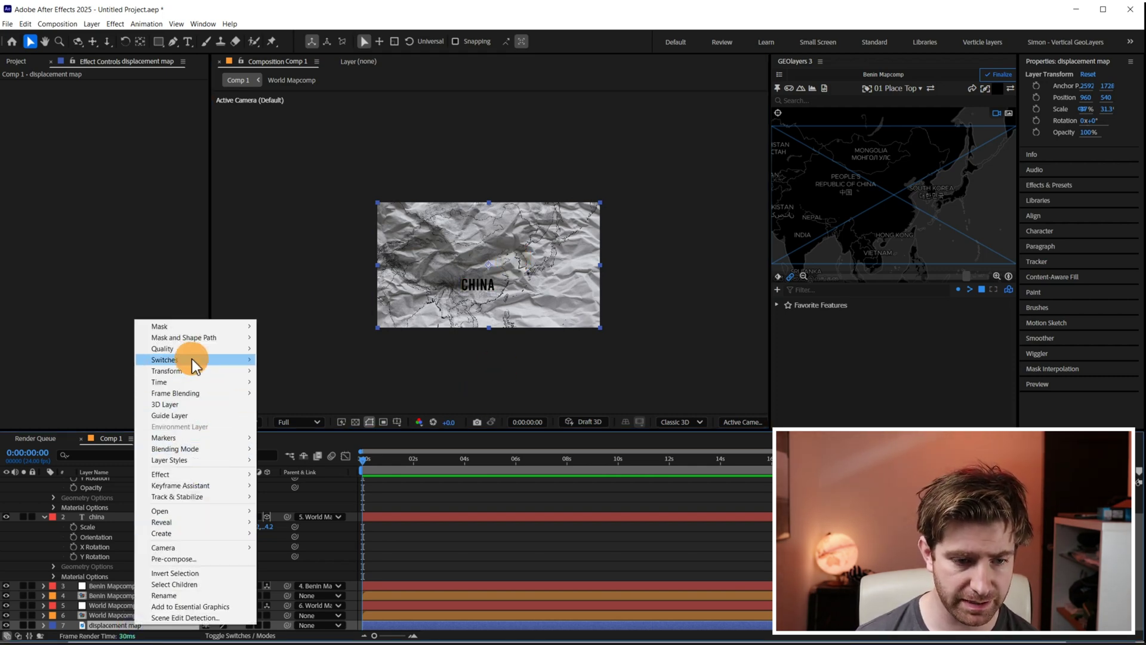
{"action": "left_click", "coordinate": [179, 558]}
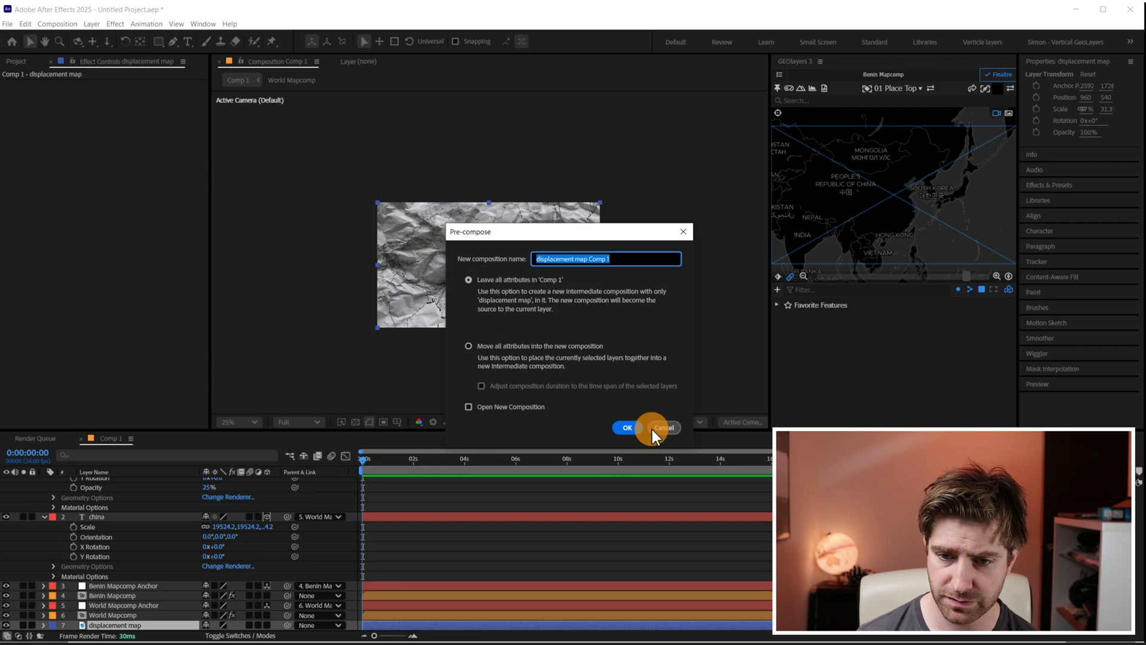
{"action": "left_click", "coordinate": [627, 427]}
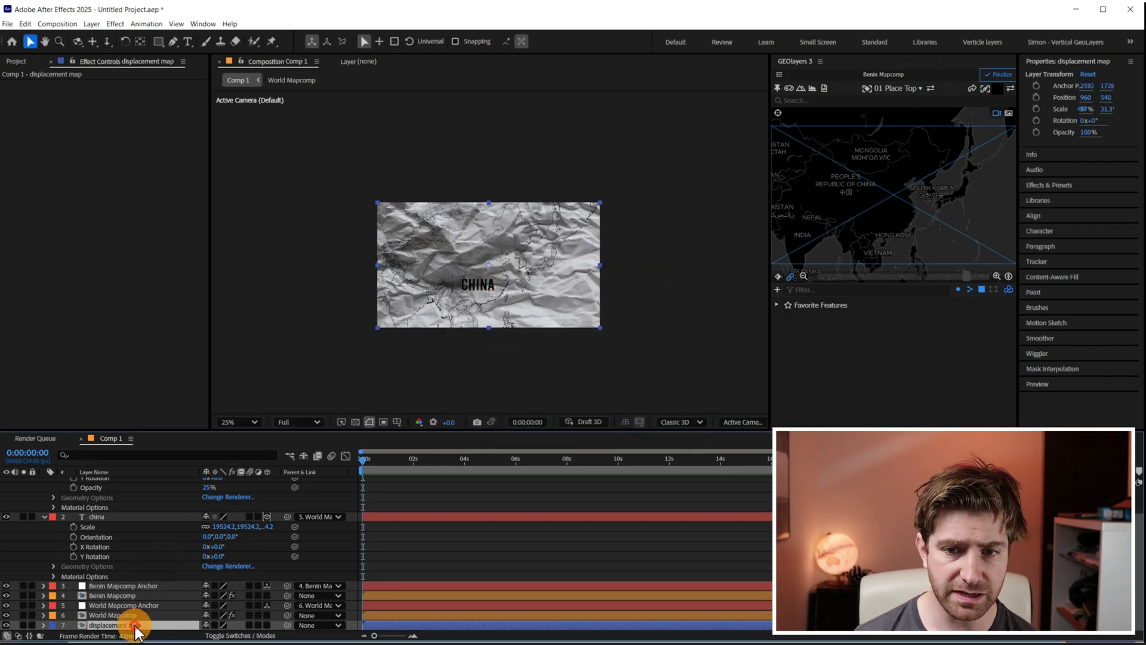
Inspect the displacement map precomp's contents and check Comp 1's frame size in its composition settings.
{"action": "double_click", "coordinate": [135, 625]}
{"action": "scroll", "coordinate": [561, 264], "scroll_direction": "down", "scroll_amount": 3}
{"action": "scroll", "coordinate": [540, 242], "scroll_direction": "up", "scroll_amount": 1}
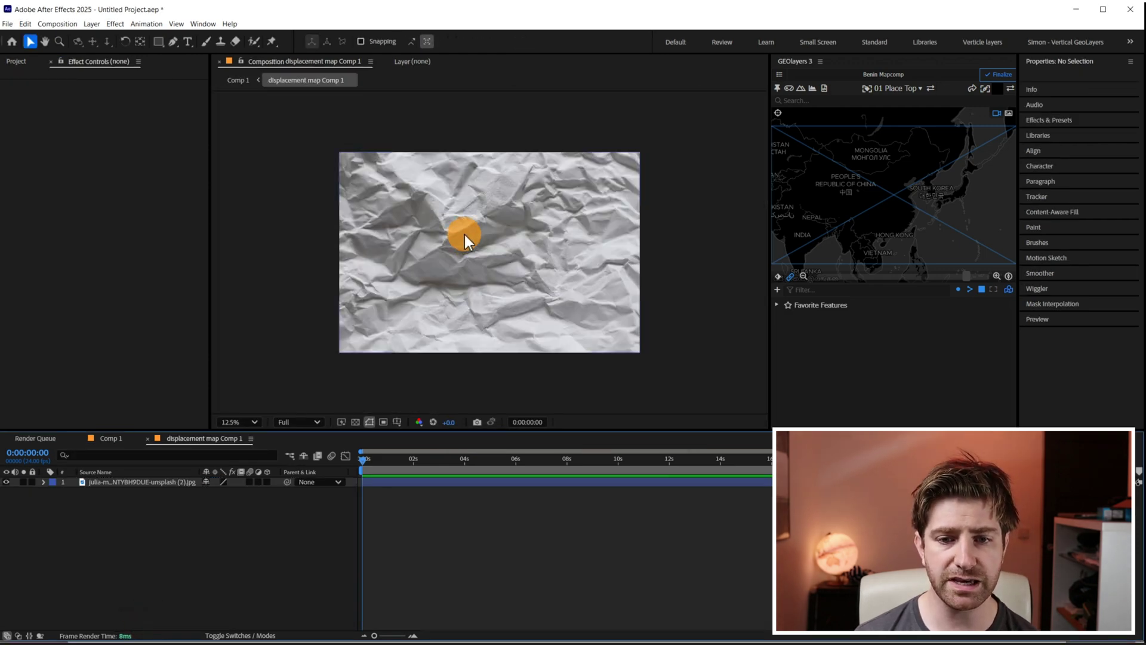
{"action": "left_click", "coordinate": [113, 438]}
{"action": "left_click", "coordinate": [69, 27]}
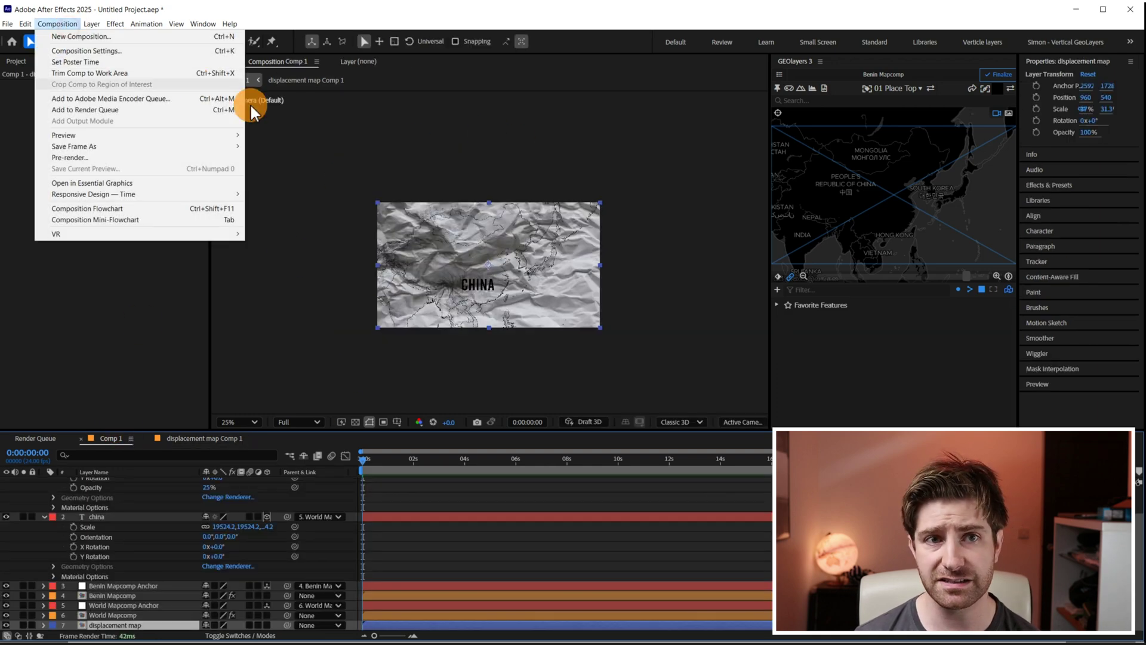
{"action": "left_click", "coordinate": [86, 51]}
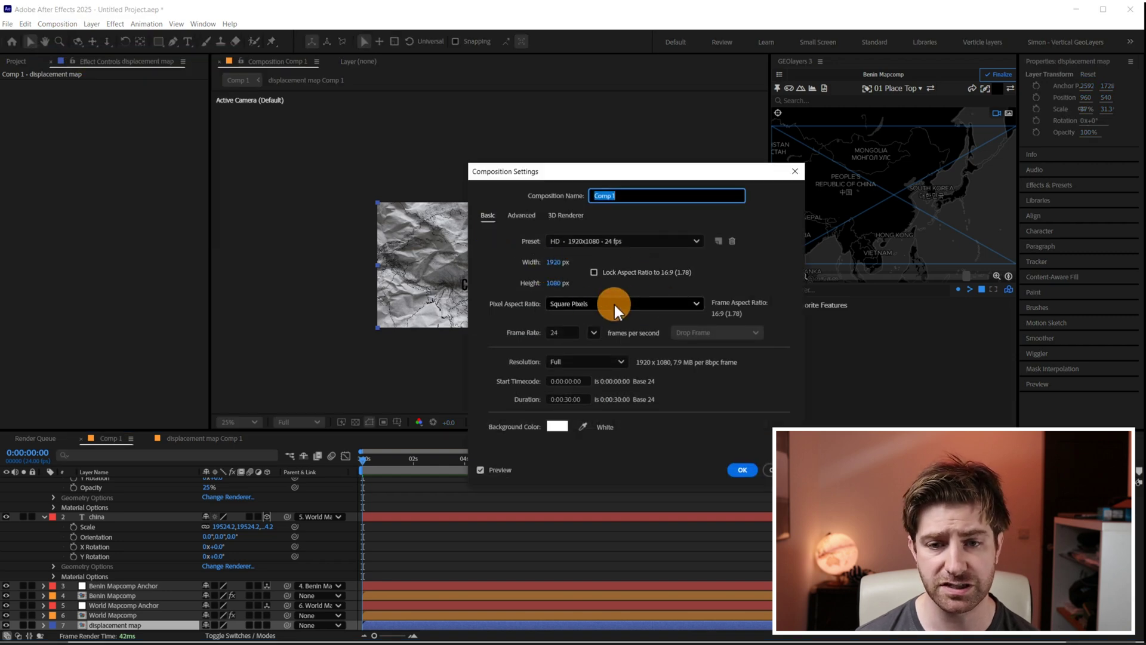
{"action": "left_click", "coordinate": [767, 469]}
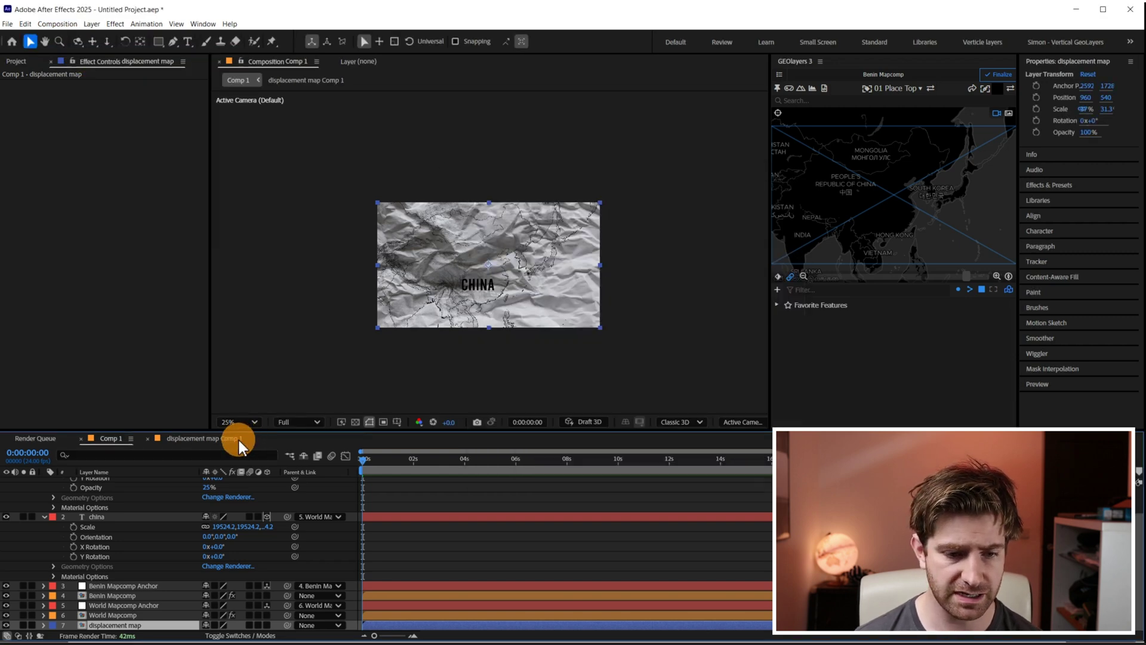
Set the size of displacement map Comp 1 to 1920 × 1080 px and select its paper image layer.
{"action": "left_click", "coordinate": [218, 439]}
{"action": "left_click", "coordinate": [57, 24]}
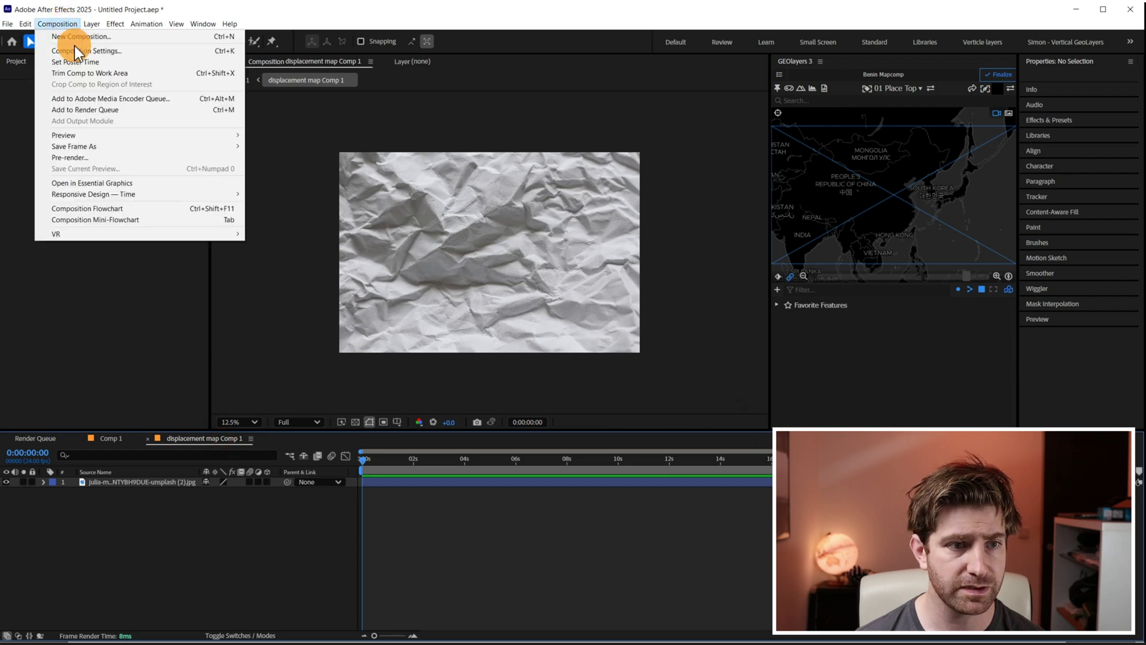
{"action": "left_click", "coordinate": [86, 50]}
{"action": "left_click", "coordinate": [565, 261]}
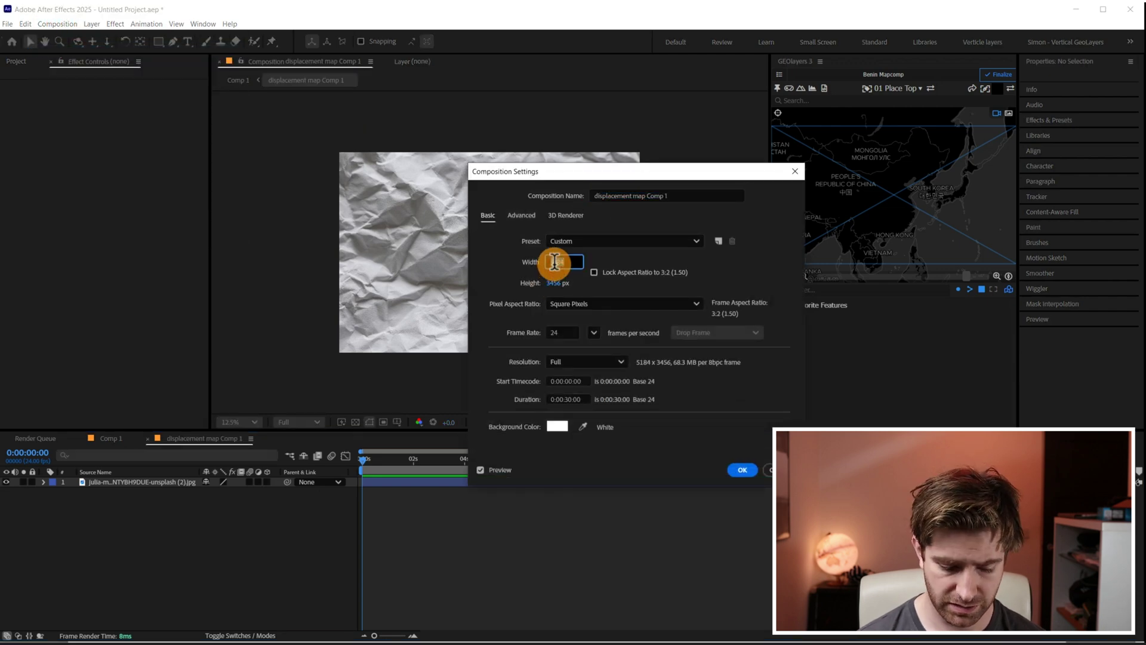
{"action": "type", "text": "1920"}
{"action": "left_click", "coordinate": [551, 281]}
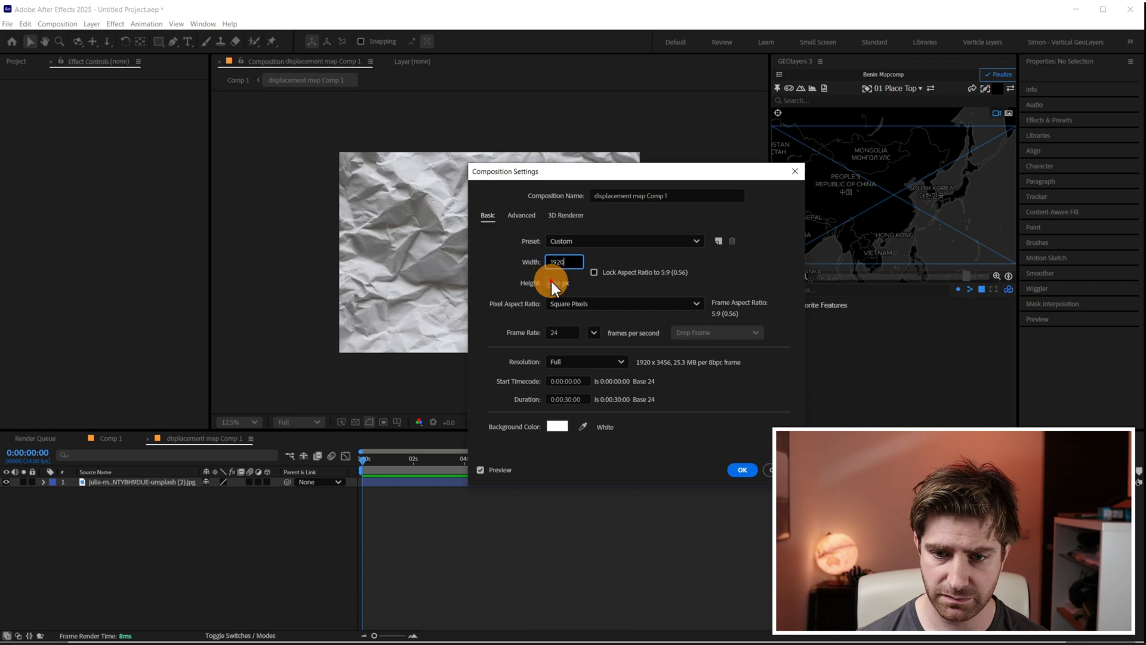
{"action": "type", "text": "1080"}
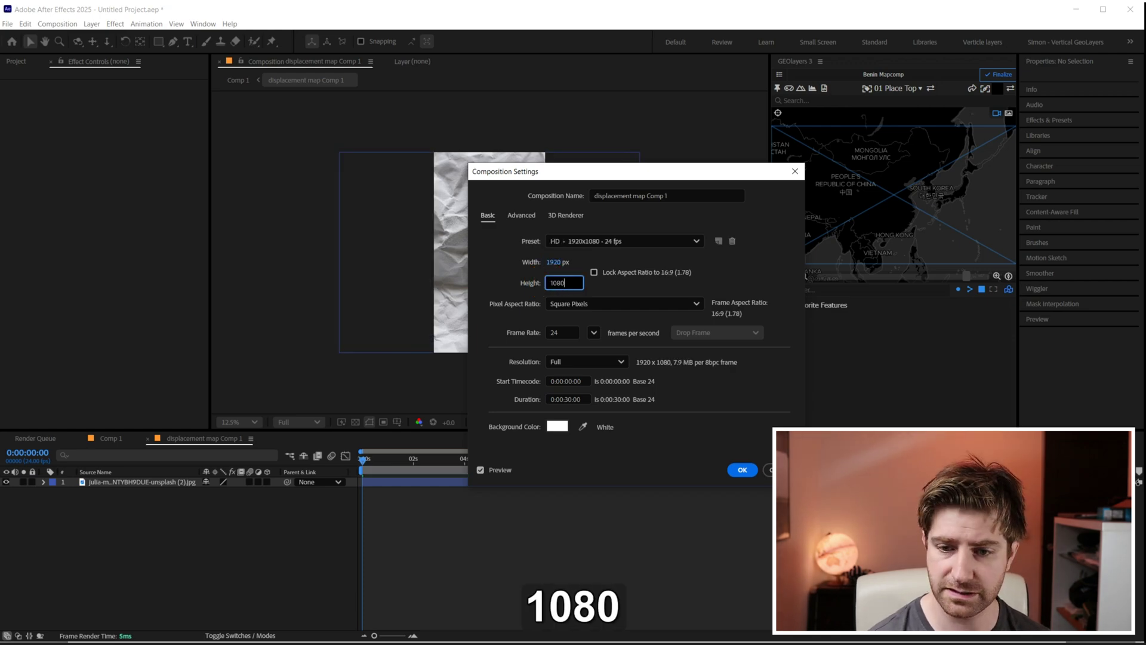
{"action": "left_click", "coordinate": [741, 471]}
{"action": "left_click", "coordinate": [109, 483]}
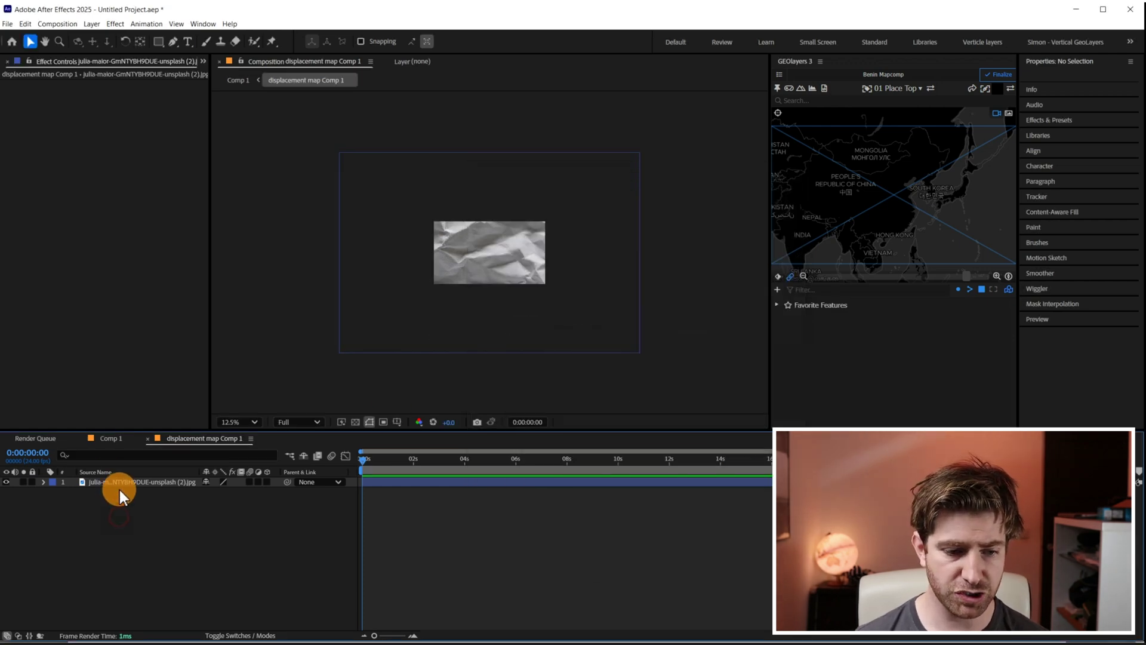
{"action": "left_click", "coordinate": [119, 483]}
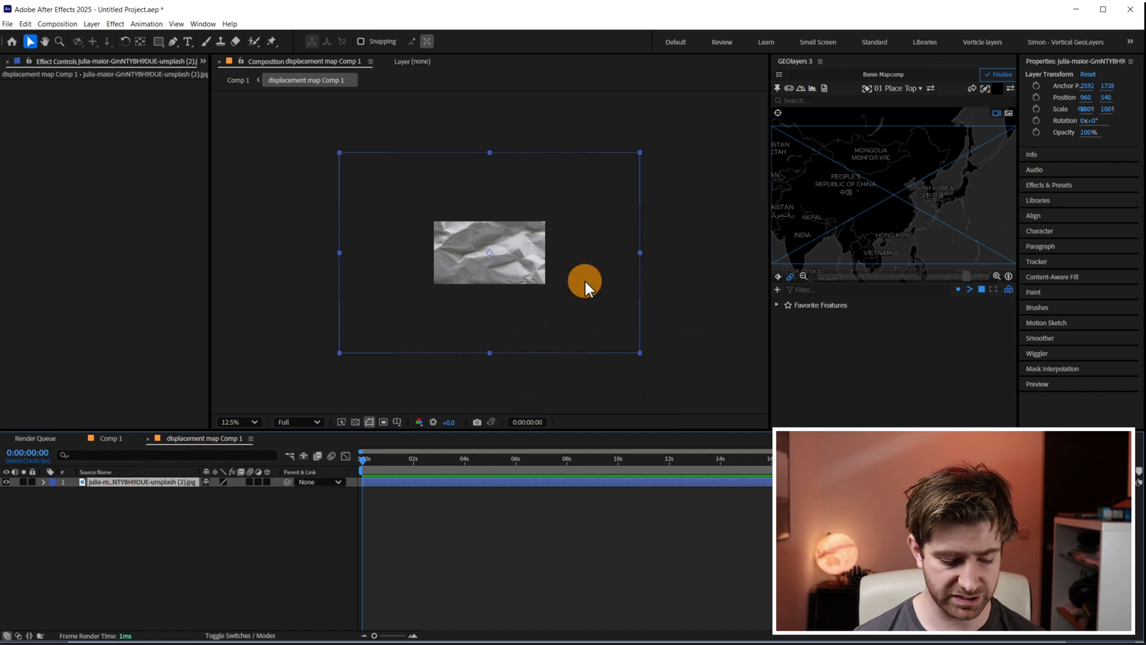
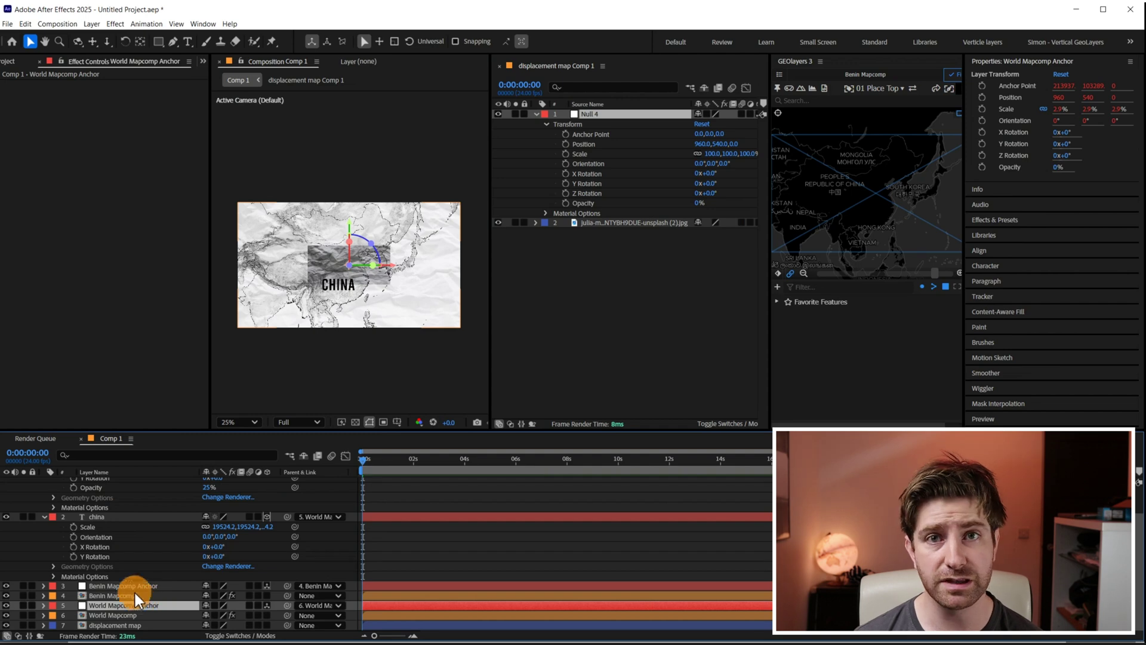
Expand World Mapcomp Anchor's transform properties and widen the displacement map Comp 1 timeline to show its parent and link controls.
{"action": "left_click", "coordinate": [43, 605]}
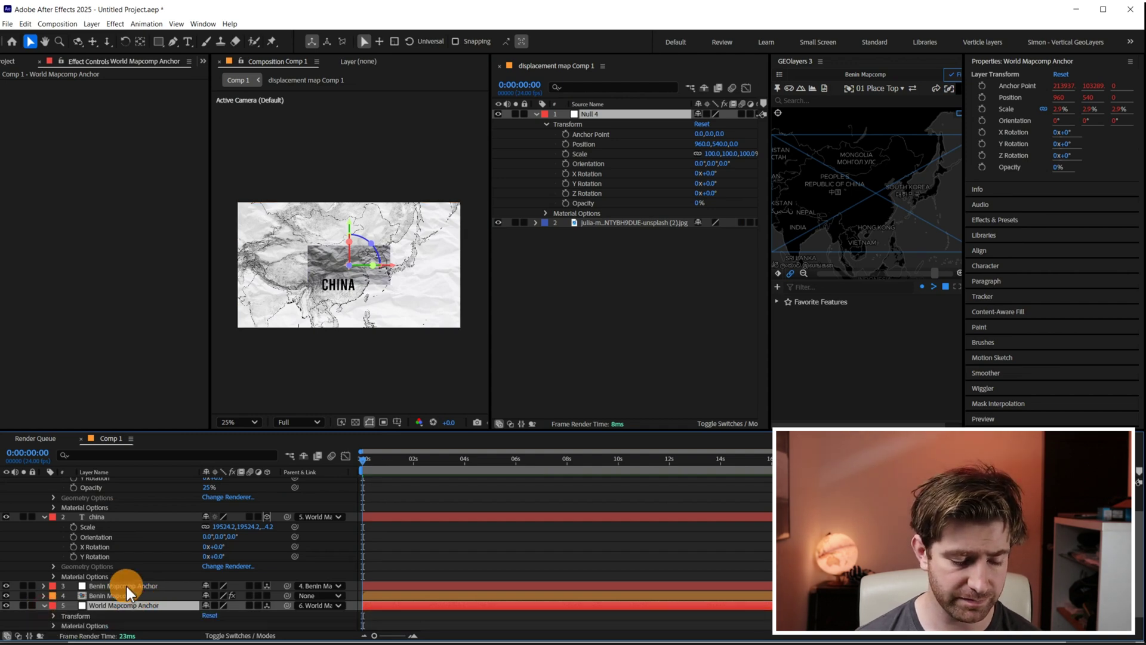
{"action": "scroll", "coordinate": [96, 586], "scroll_direction": "down", "scroll_amount": 1}
{"action": "left_click", "coordinate": [52, 596]}
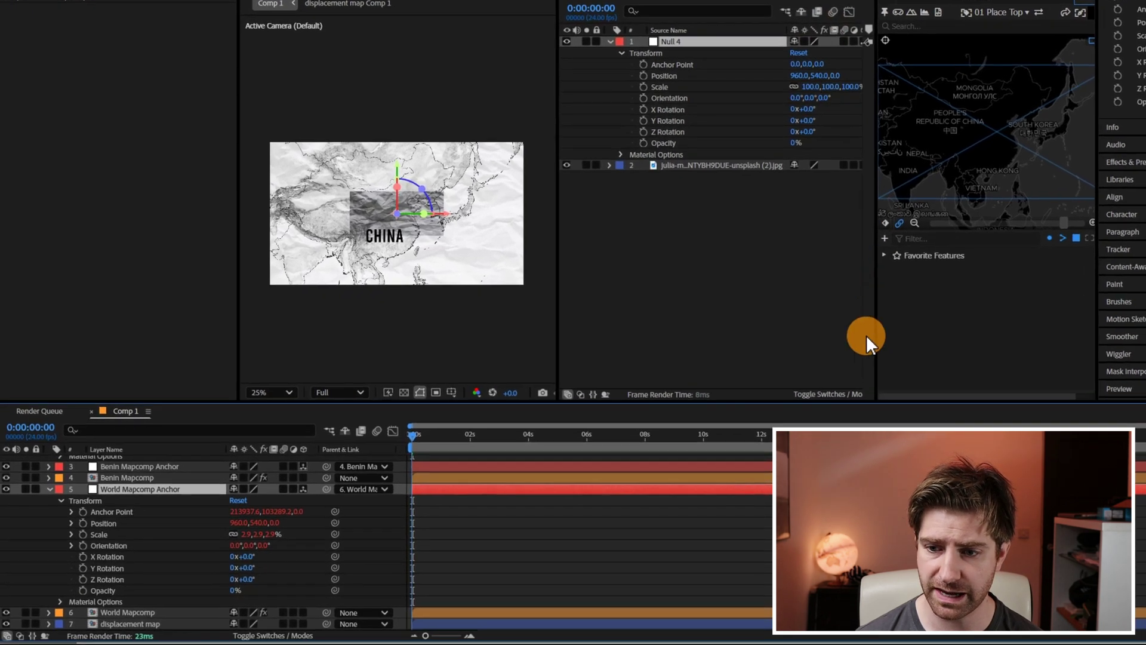
{"action": "left_click_drag", "start_coordinate": [898, 277], "coordinate": [1027, 275]}
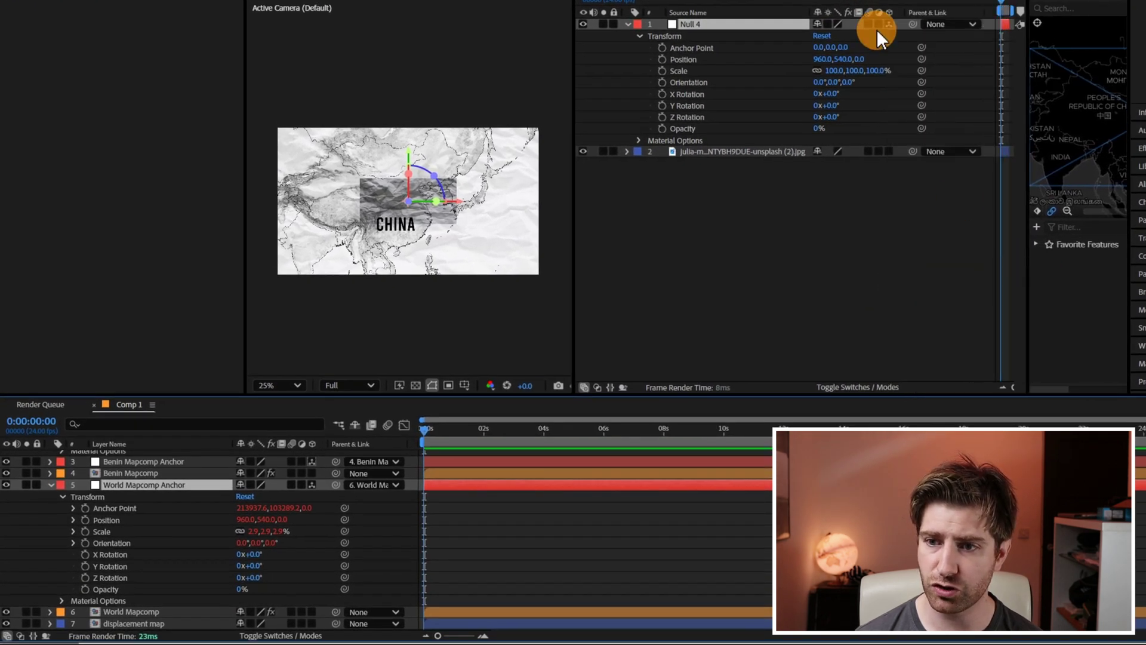
Link Null 4's Anchor Point, Position, Scale and Orientation to the matching properties of World Mapcomp Anchor in Comp 1.
{"action": "left_click_drag", "start_coordinate": [912, 24], "coordinate": [155, 485]}
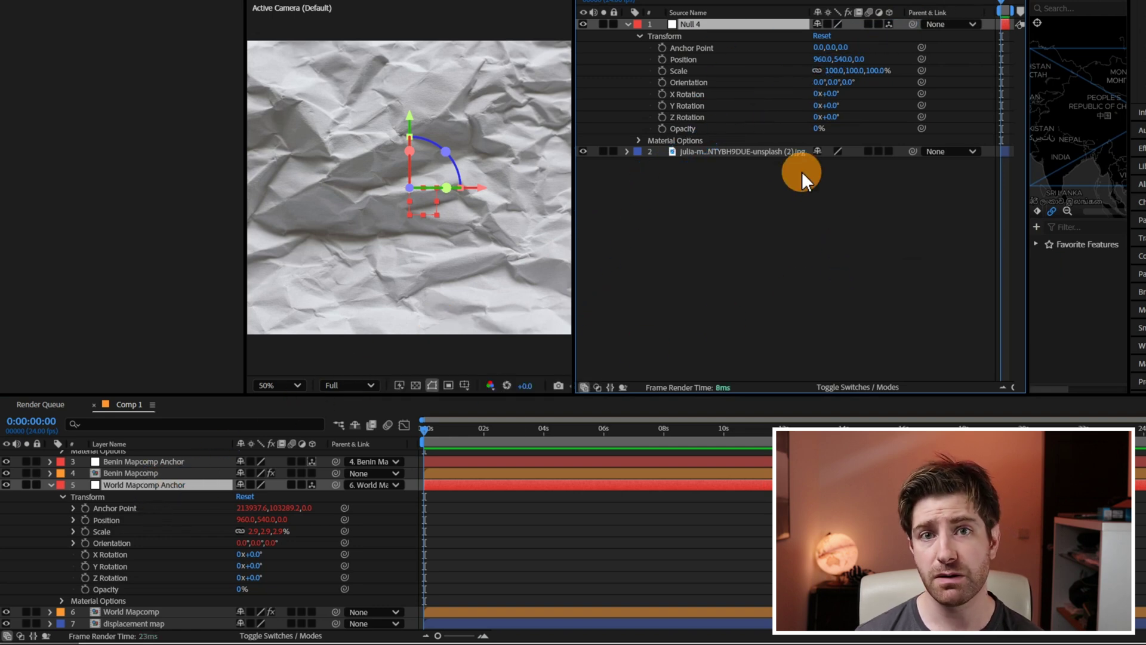
{"action": "left_click", "coordinate": [692, 48]}
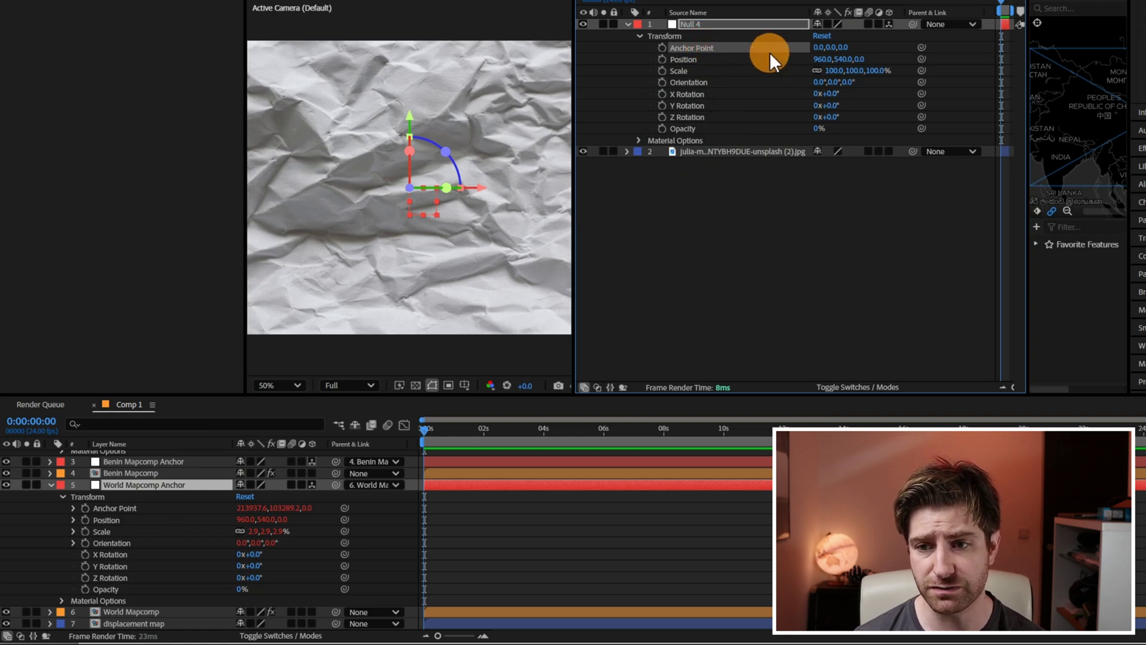
{"action": "left_click_drag", "start_coordinate": [922, 45], "coordinate": [138, 512]}
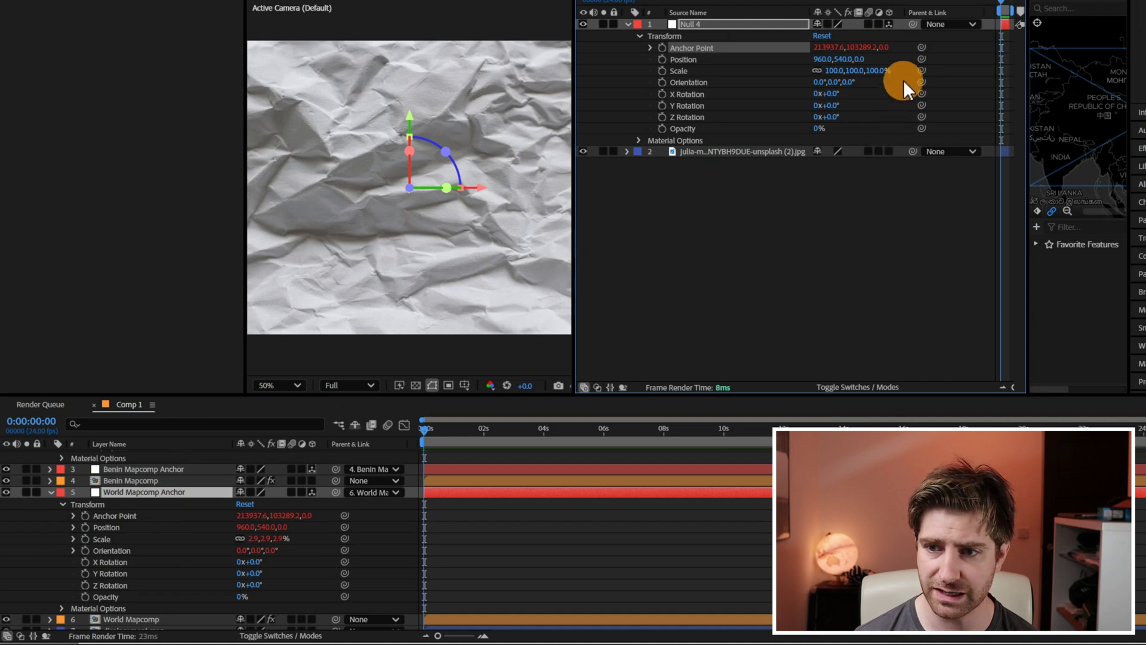
{"action": "left_click_drag", "start_coordinate": [923, 58], "coordinate": [112, 540]}
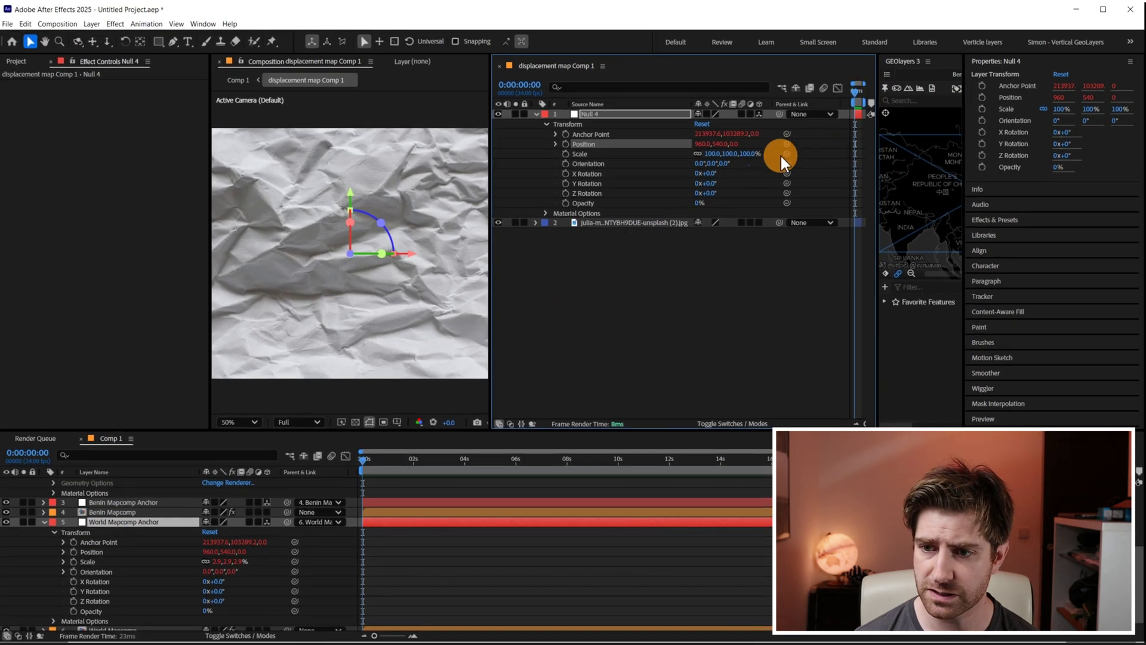
{"action": "left_click_drag", "start_coordinate": [787, 154], "coordinate": [98, 578]}
{"action": "left_click_drag", "start_coordinate": [787, 163], "coordinate": [90, 599]}
Link Null 4's X, Y and Z Rotation to World Mapcomp Anchor's rotations and close the separate displacement map Comp 1 timeline.
{"action": "left_click_drag", "start_coordinate": [379, 424], "coordinate": [99, 608]}
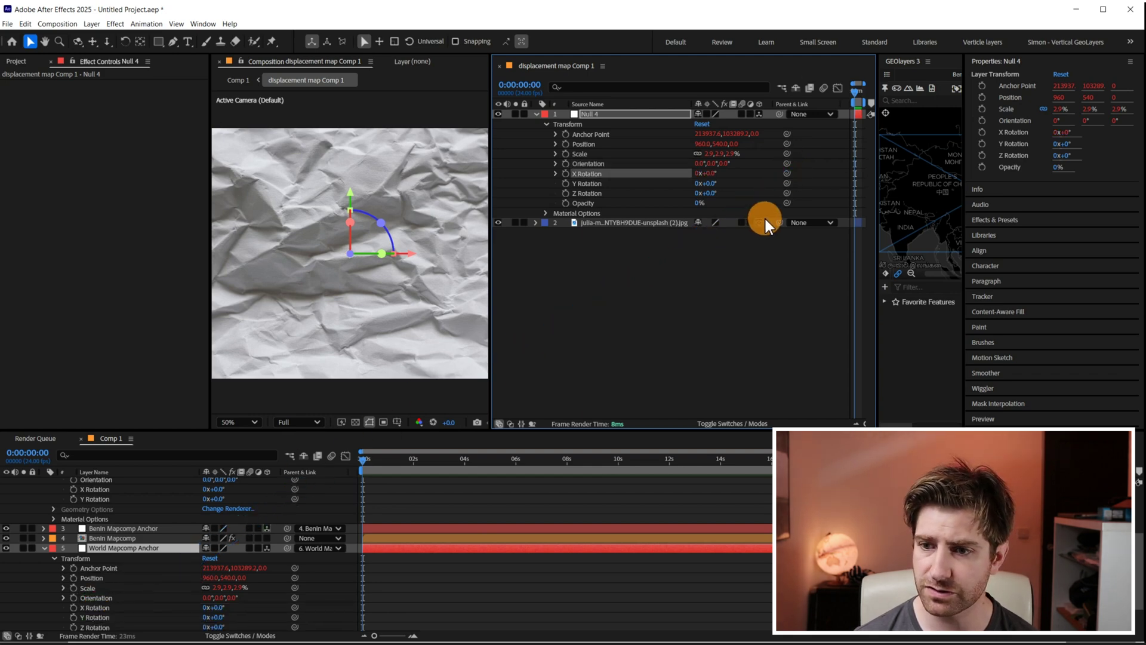
{"action": "left_click_drag", "start_coordinate": [787, 183], "coordinate": [106, 583]}
{"action": "left_click_drag", "start_coordinate": [786, 192], "coordinate": [102, 602]}
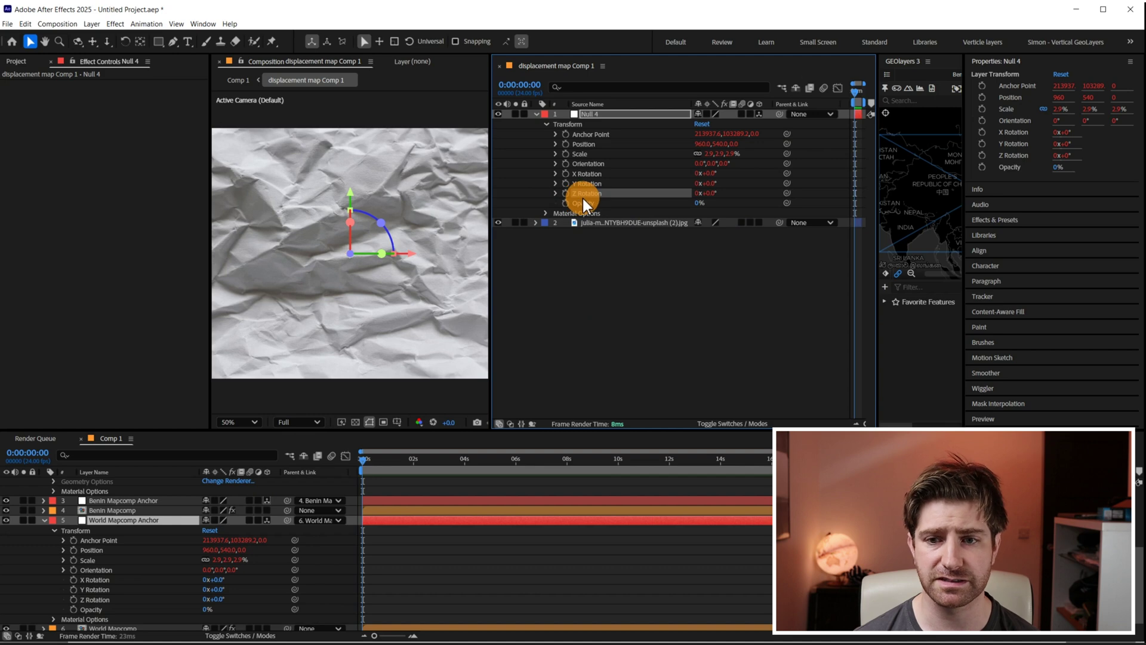
{"action": "right_click", "coordinate": [600, 66]}
{"action": "left_click", "coordinate": [624, 68]}
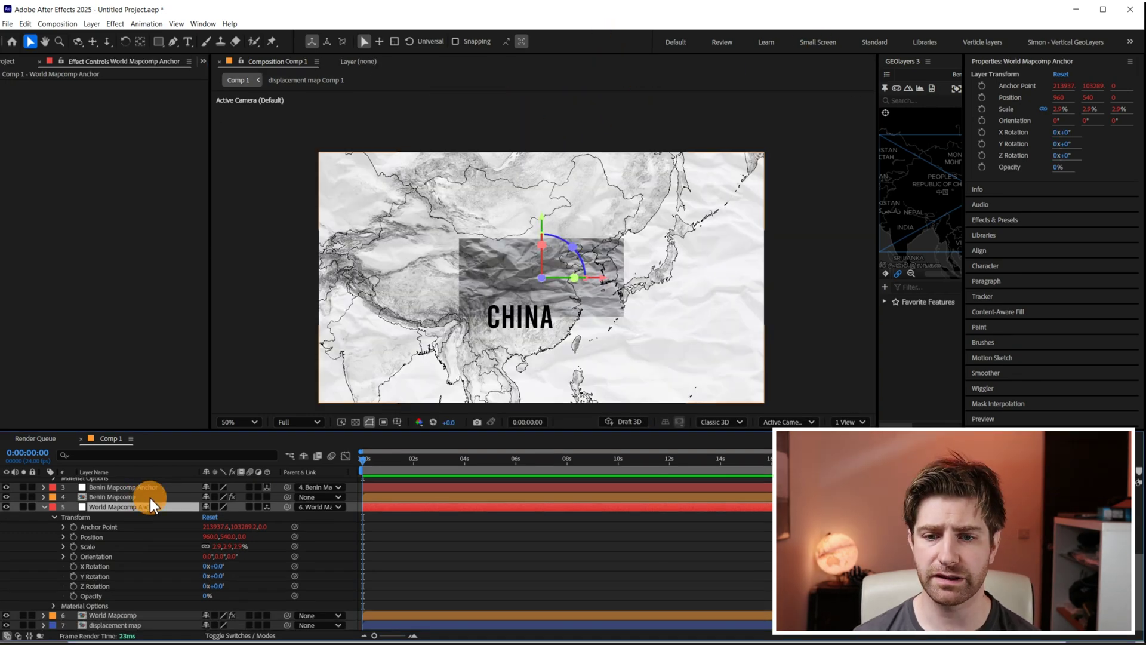
Fit the displacement map precomp layer to the full frame of Comp 1.
{"action": "left_click", "coordinate": [124, 625]}
{"action": "left_click_drag", "start_coordinate": [655, 343], "coordinate": [636, 307]}
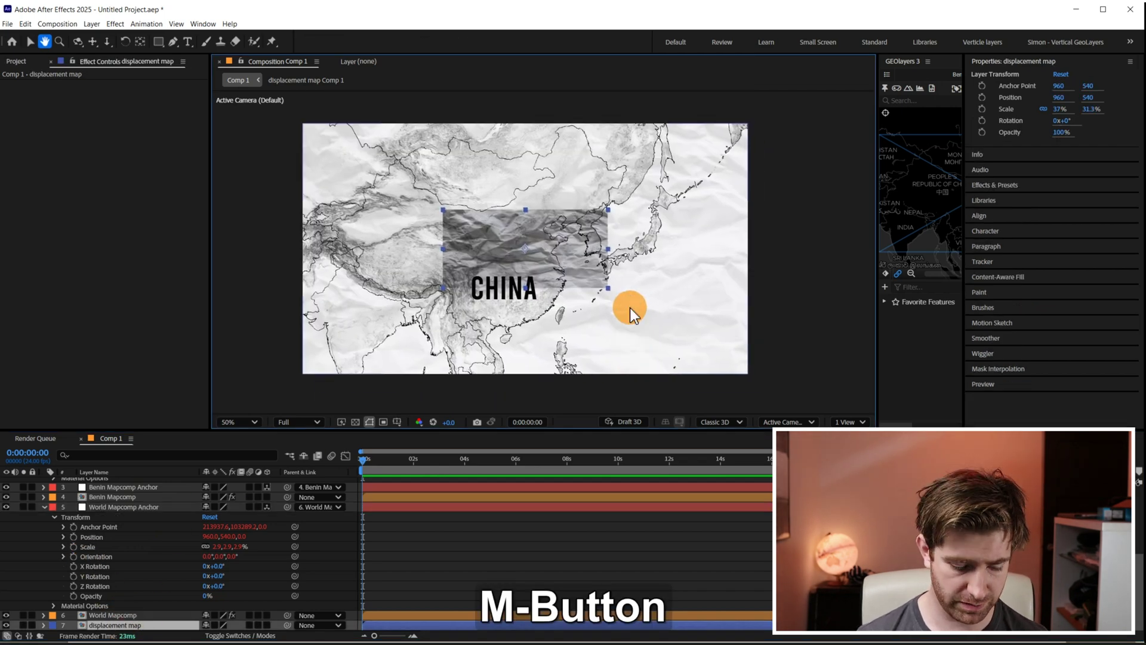
{"action": "key", "text": "ctrl+alt+f"}
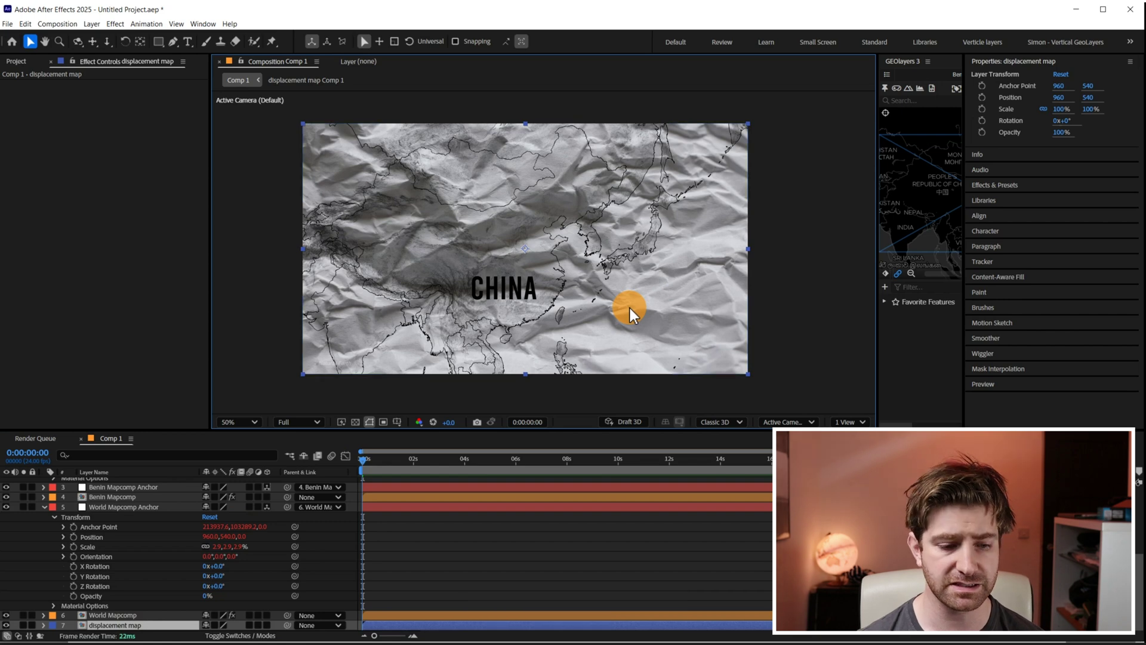
Open the displacement map precomp and add a Gaussian Blur with Blurriness 15 to its paper image layer.
{"action": "double_click", "coordinate": [132, 626]}
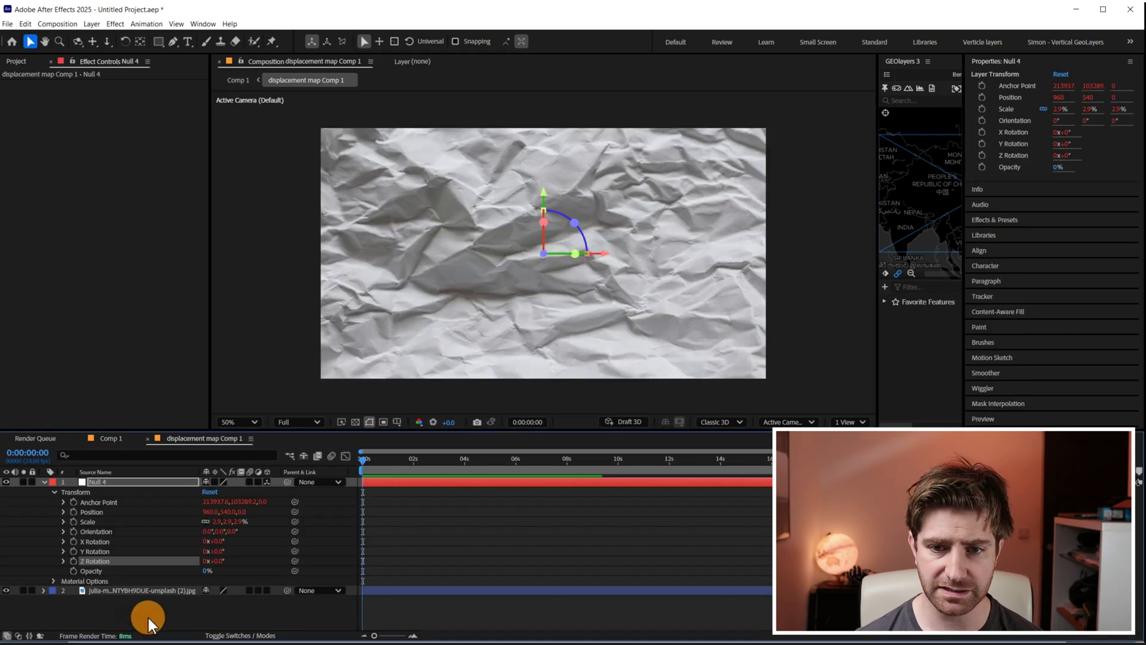
{"action": "left_click", "coordinate": [127, 588]}
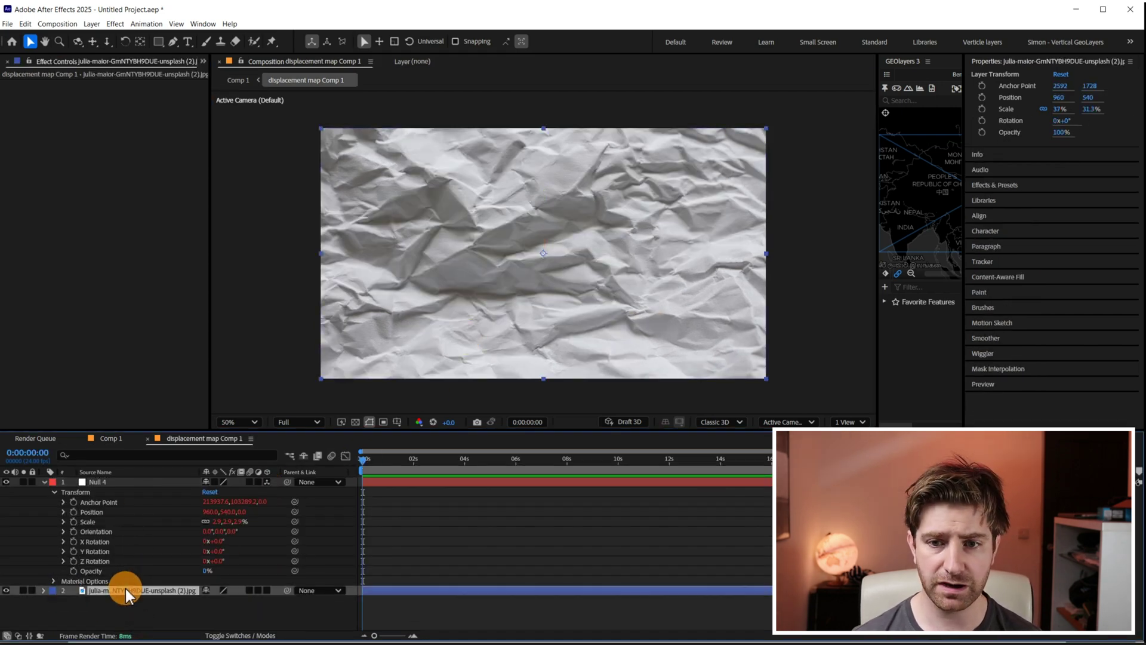
{"action": "key", "text": "ctrl+space"}
{"action": "type", "text": "gau"}
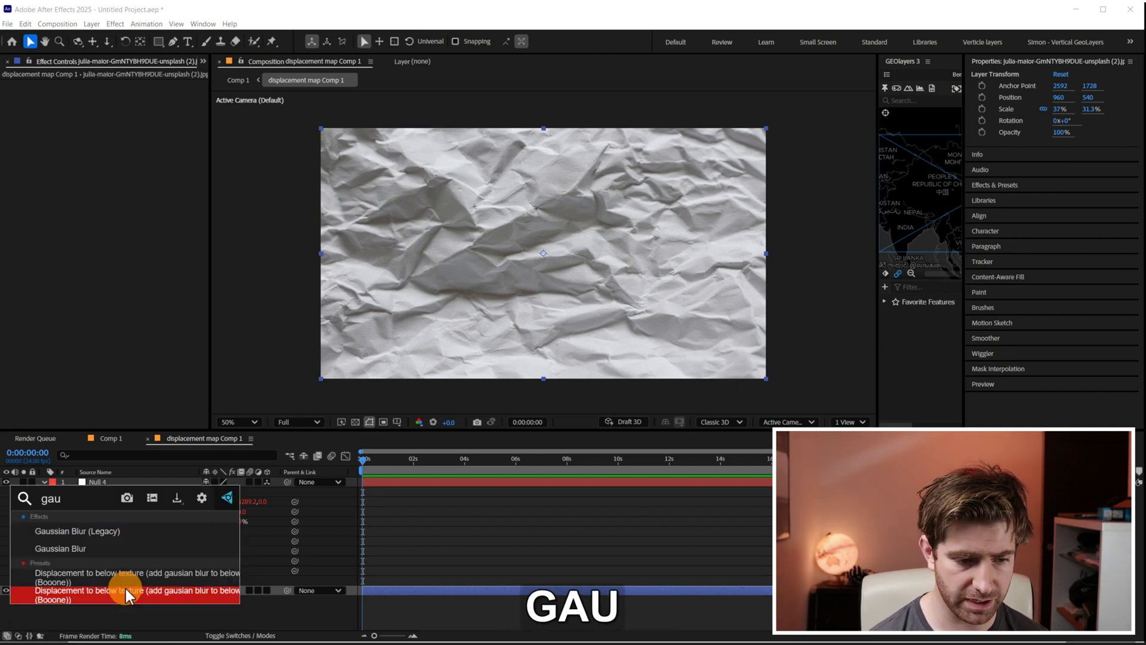
{"action": "left_click", "coordinate": [73, 548]}
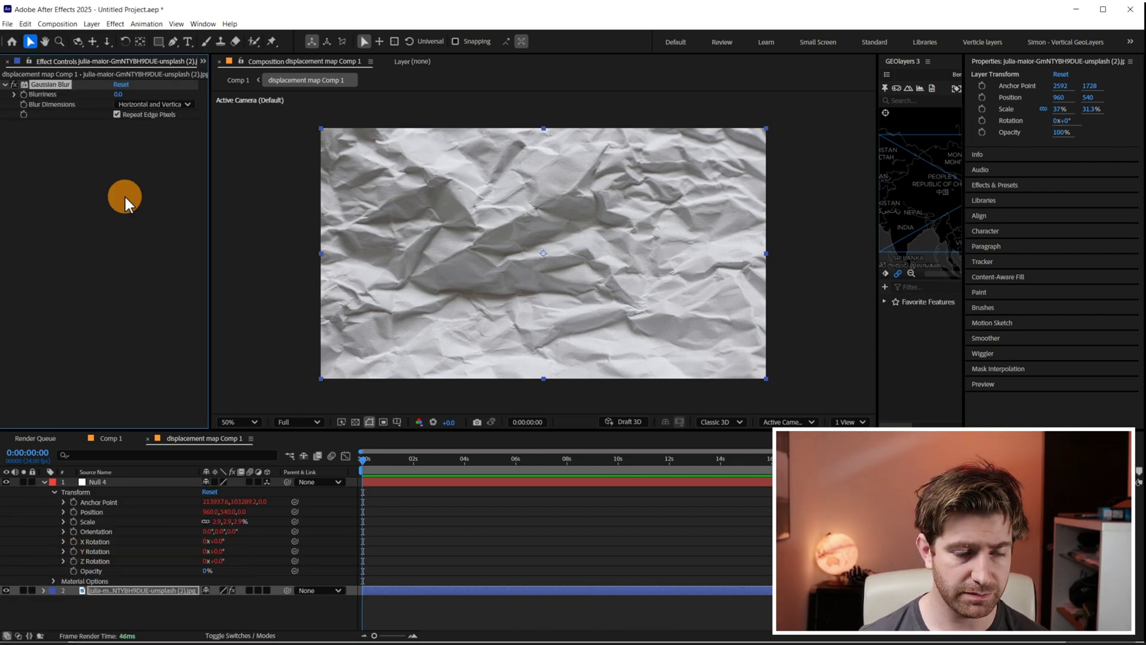
{"action": "left_click", "coordinate": [120, 94]}
{"action": "type", "text": "15"}
{"action": "key", "text": "Return"}
Add Lumetri Color to the paper image, setting Contrast to 150 and Blacks to -150 in Basic Correction.
{"action": "key", "text": "ctrl+space"}
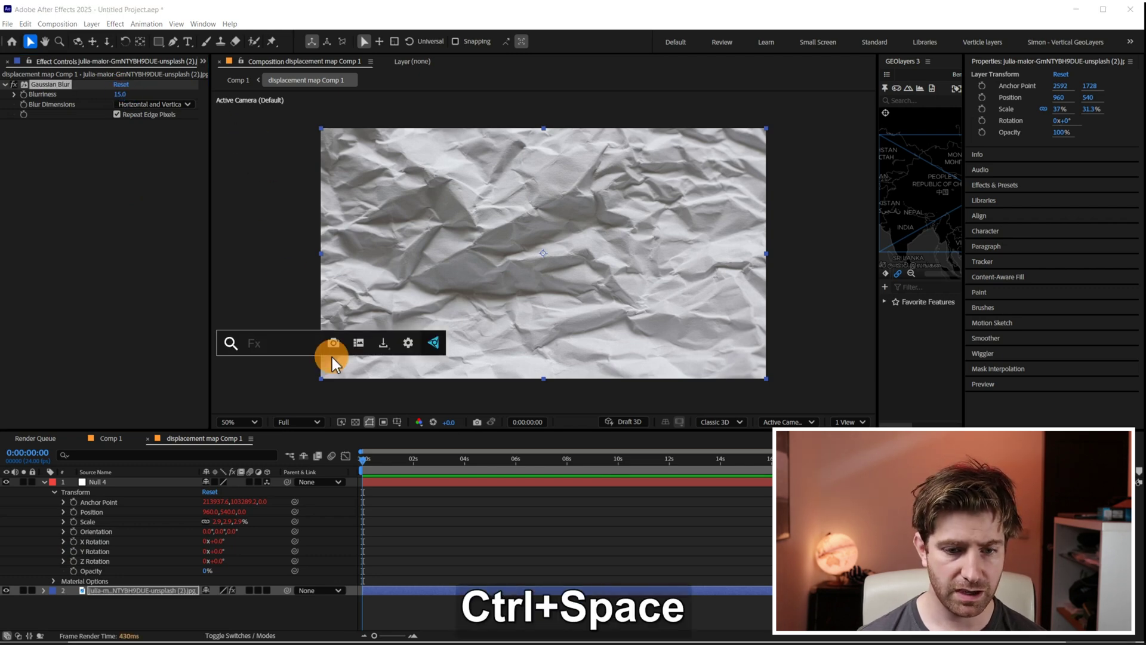
{"action": "type", "text": "lum"}
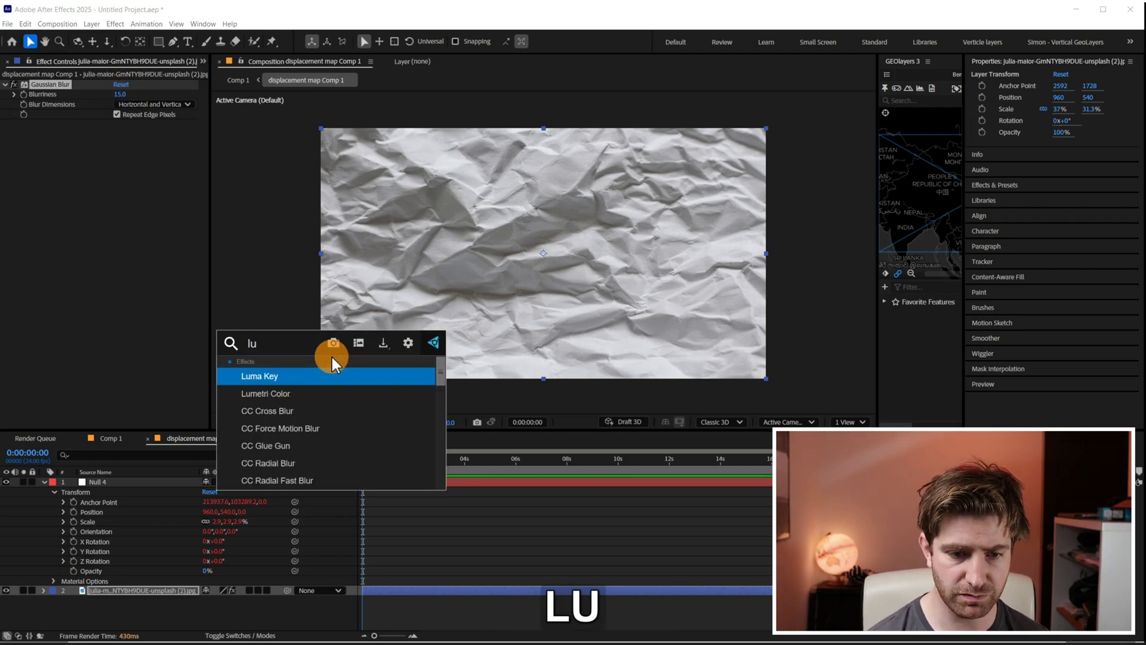
{"action": "left_click", "coordinate": [321, 389]}
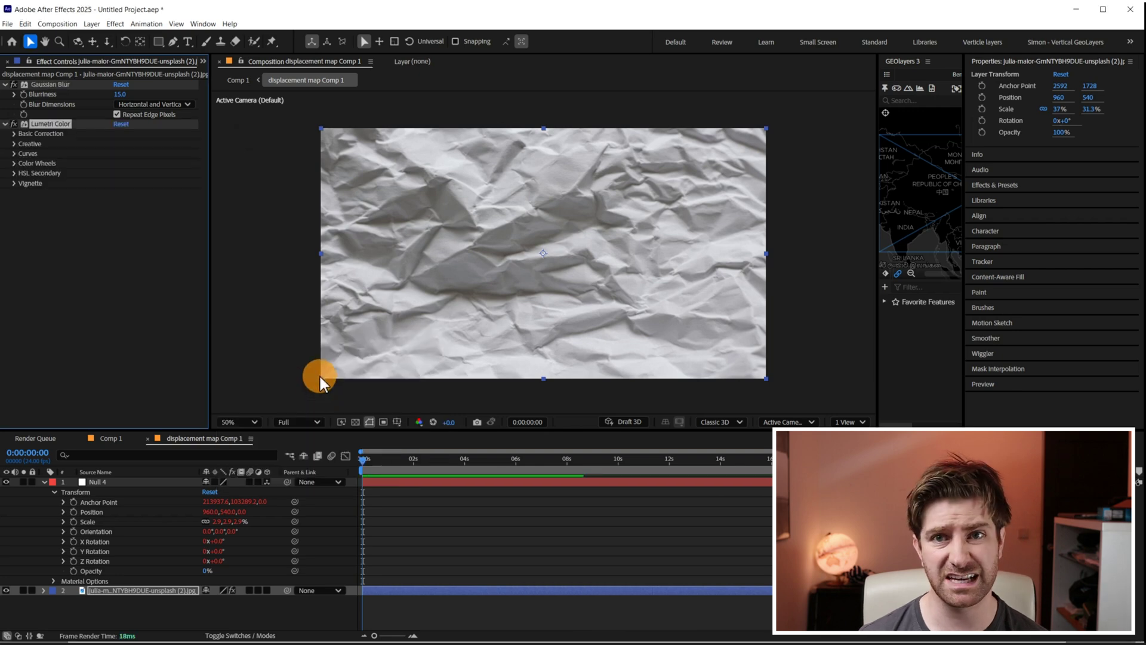
{"action": "left_click", "coordinate": [14, 134]}
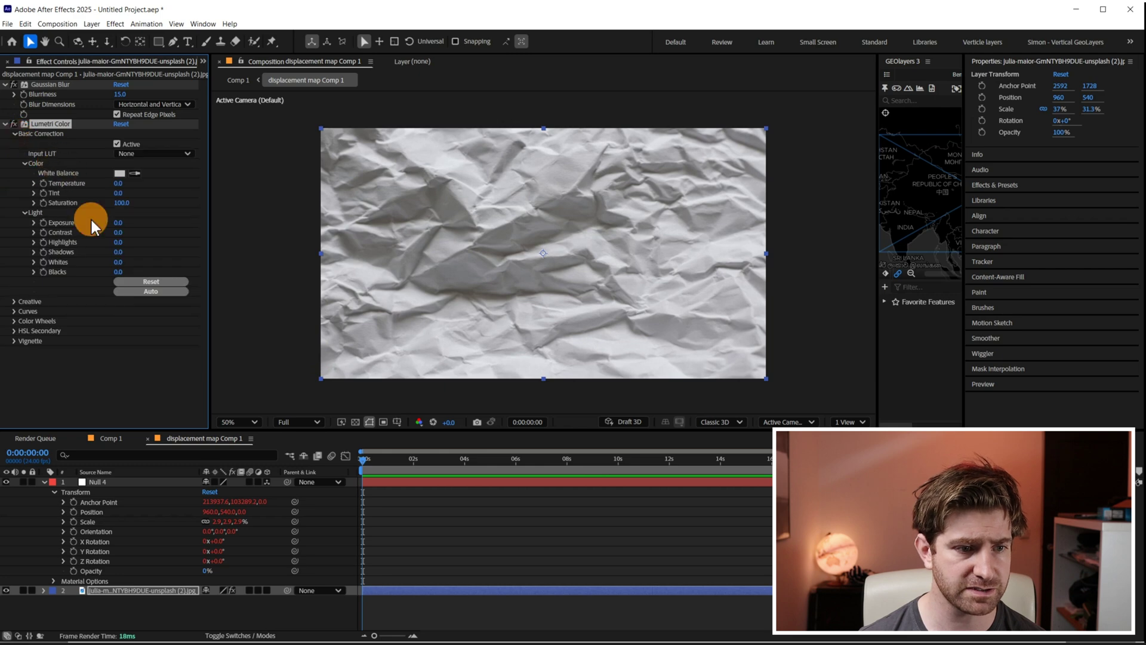
{"action": "left_click_drag", "start_coordinate": [119, 231], "coordinate": [284, 230]}
{"action": "left_click_drag", "start_coordinate": [118, 272], "coordinate": [2, 283]}
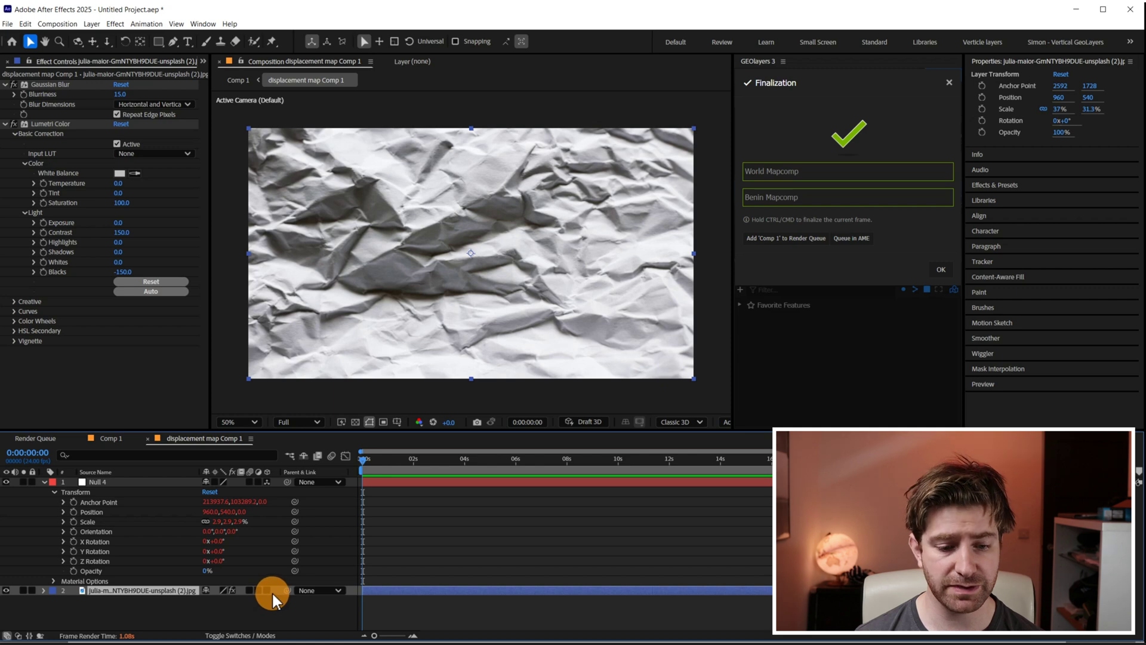
Make the paper image a 3D layer parented to Null 4, and return to Comp 1.
{"action": "left_click", "coordinate": [267, 591]}
{"action": "left_click_drag", "start_coordinate": [287, 591], "coordinate": [109, 483]}
{"action": "left_click", "coordinate": [107, 442]}
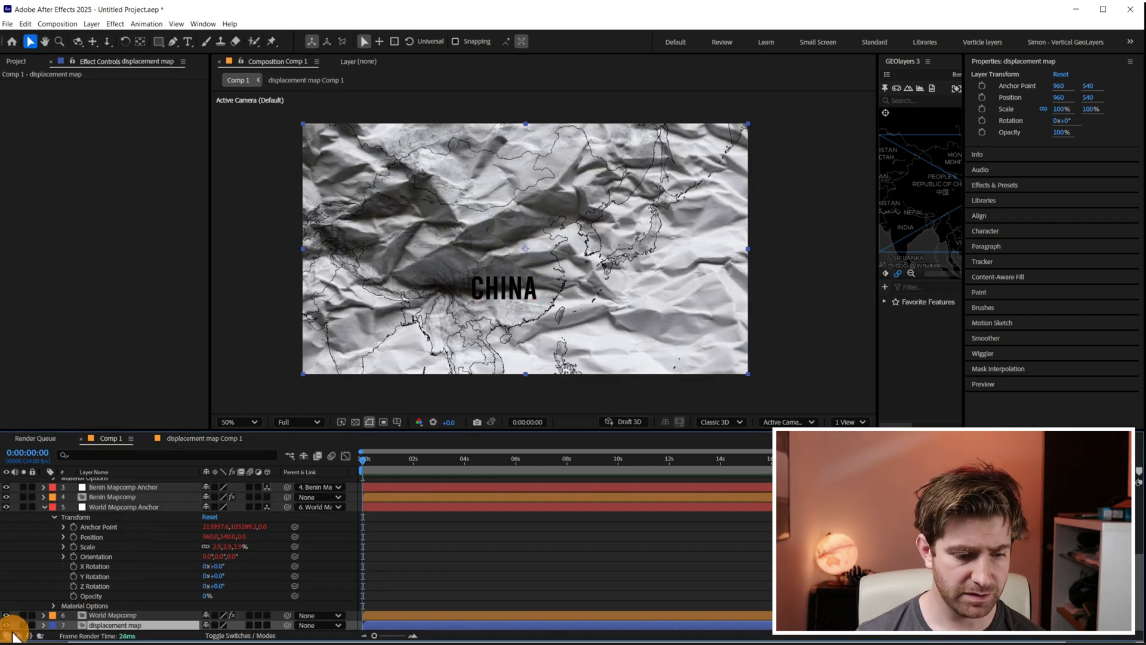
Hide the displacement map layer in Comp 1, toggling its visibility to compare it with the texture layer.
{"action": "left_click", "coordinate": [81, 625]}
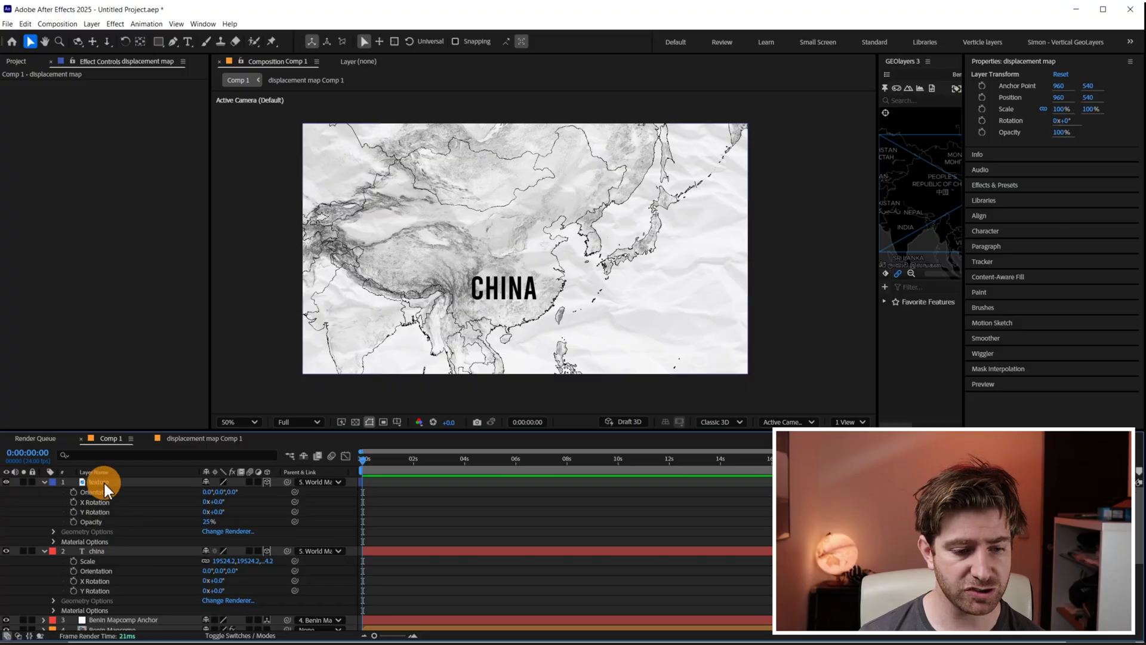
{"action": "left_click", "coordinate": [104, 482]}
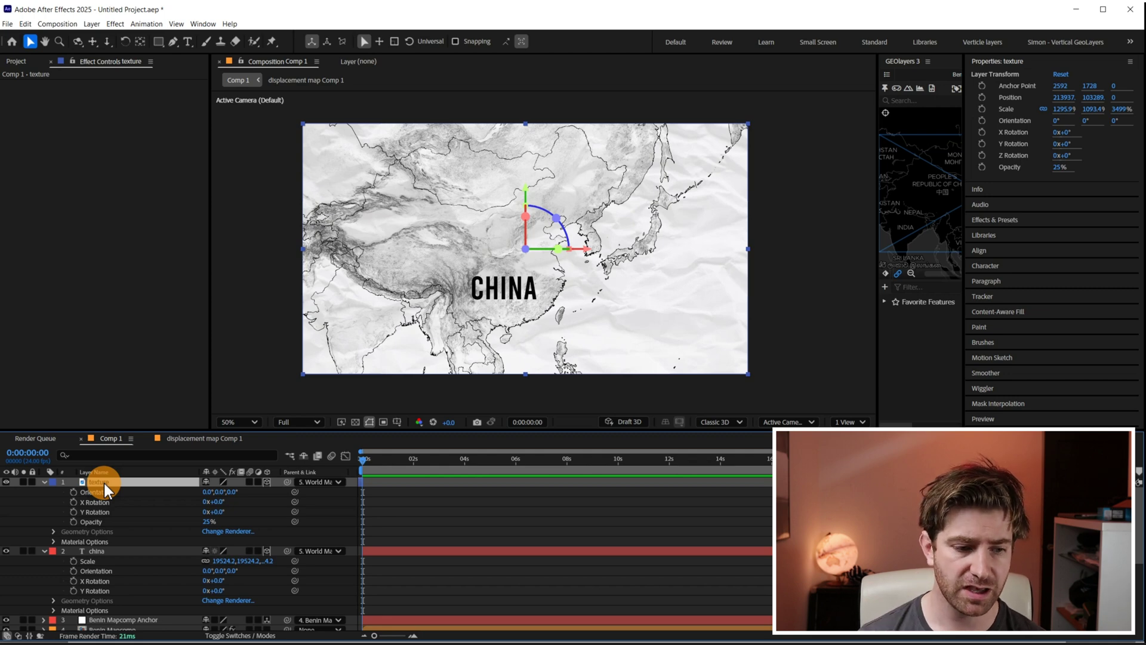
{"action": "scroll", "coordinate": [104, 482], "scroll_direction": "down", "scroll_amount": 5}
{"action": "left_click", "coordinate": [6, 625]}
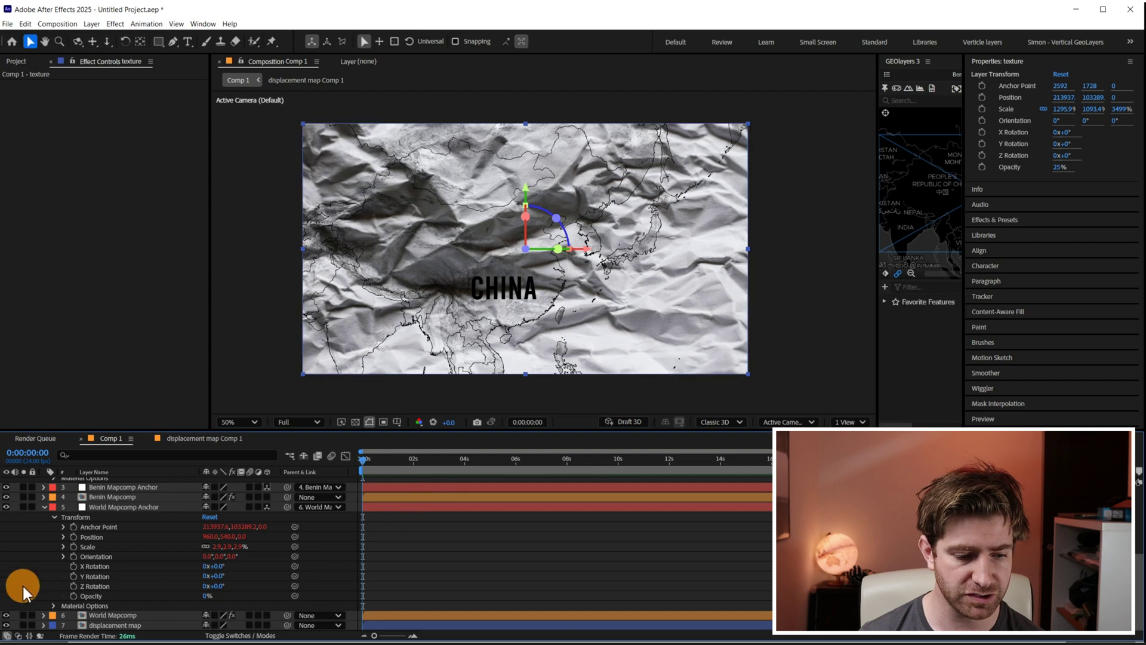
{"action": "left_click", "coordinate": [6, 625]}
{"action": "scroll", "coordinate": [145, 578], "scroll_direction": "up", "scroll_amount": 5}
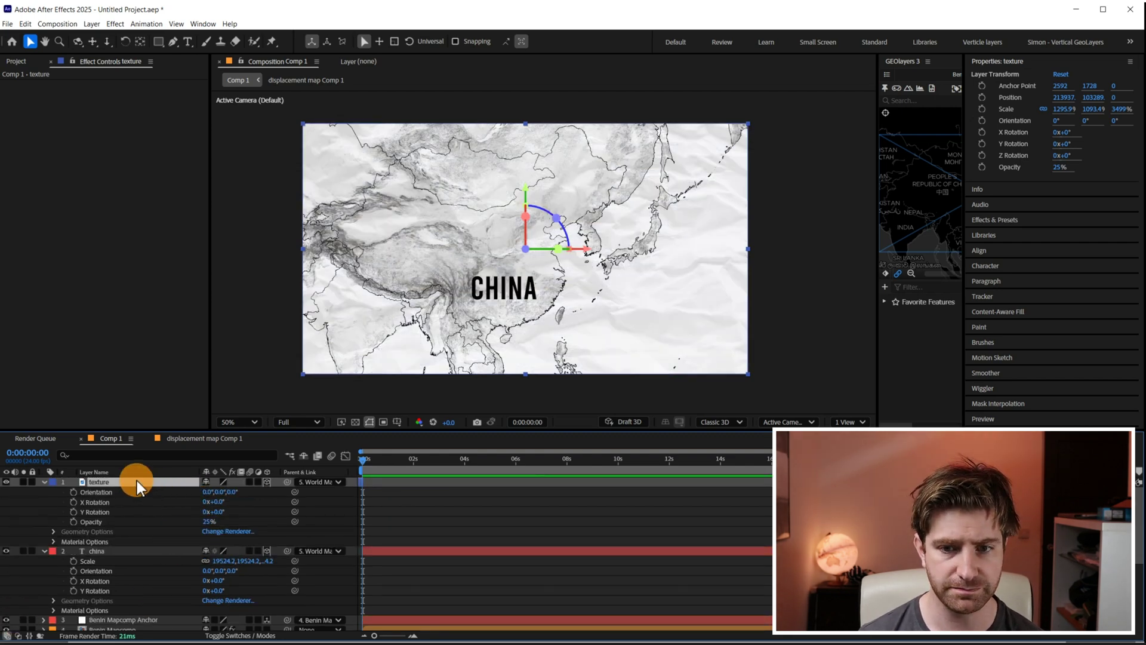
{"action": "scroll", "coordinate": [137, 481], "scroll_direction": "down", "scroll_amount": 5}
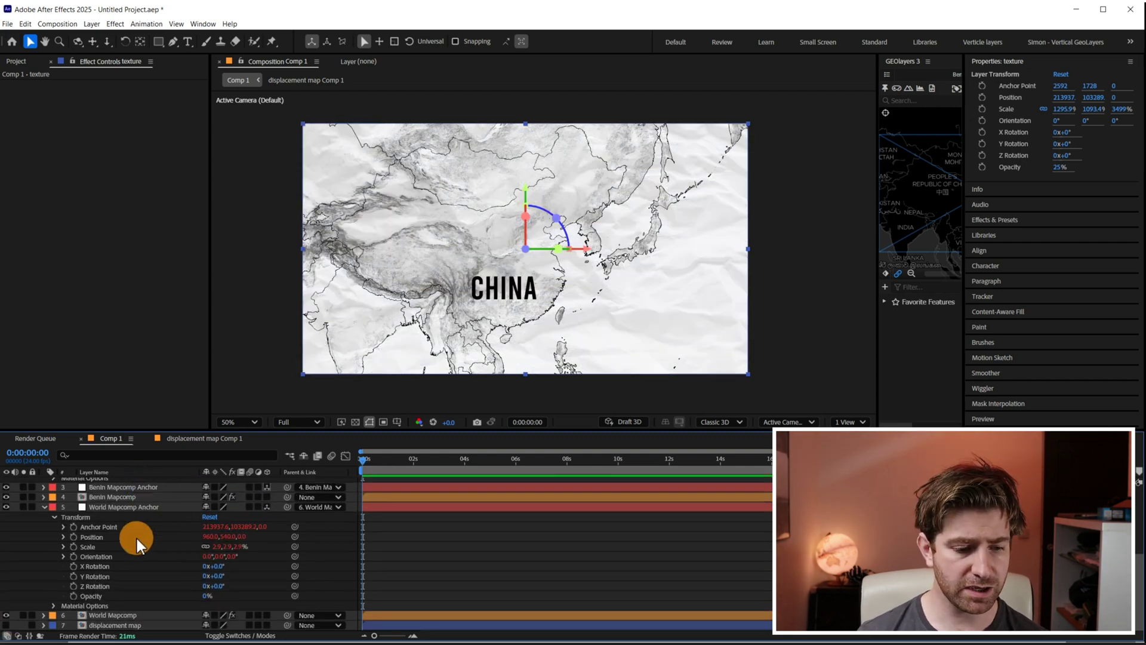
Apply the Displacement Map effect to World Mapcomp, using the displacement map layer as its source.
{"action": "left_click", "coordinate": [118, 616]}
{"action": "key", "text": "ctrl+space"}
{"action": "type", "text": "dis"}
{"action": "left_click", "coordinate": [81, 531]}
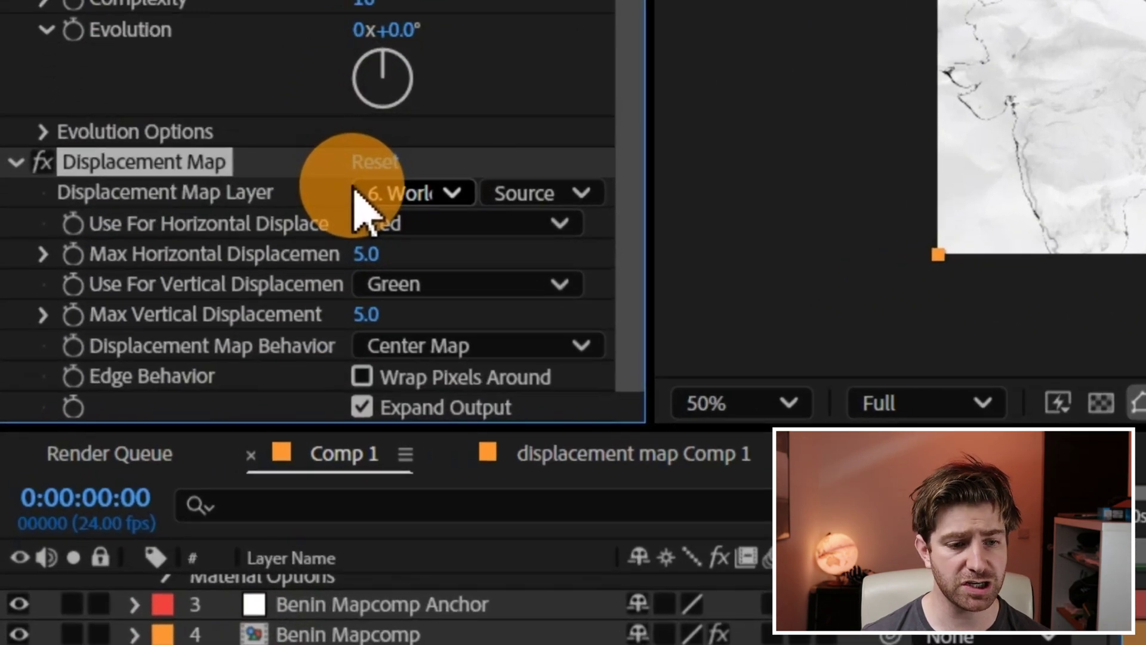
{"action": "left_click", "coordinate": [412, 197]}
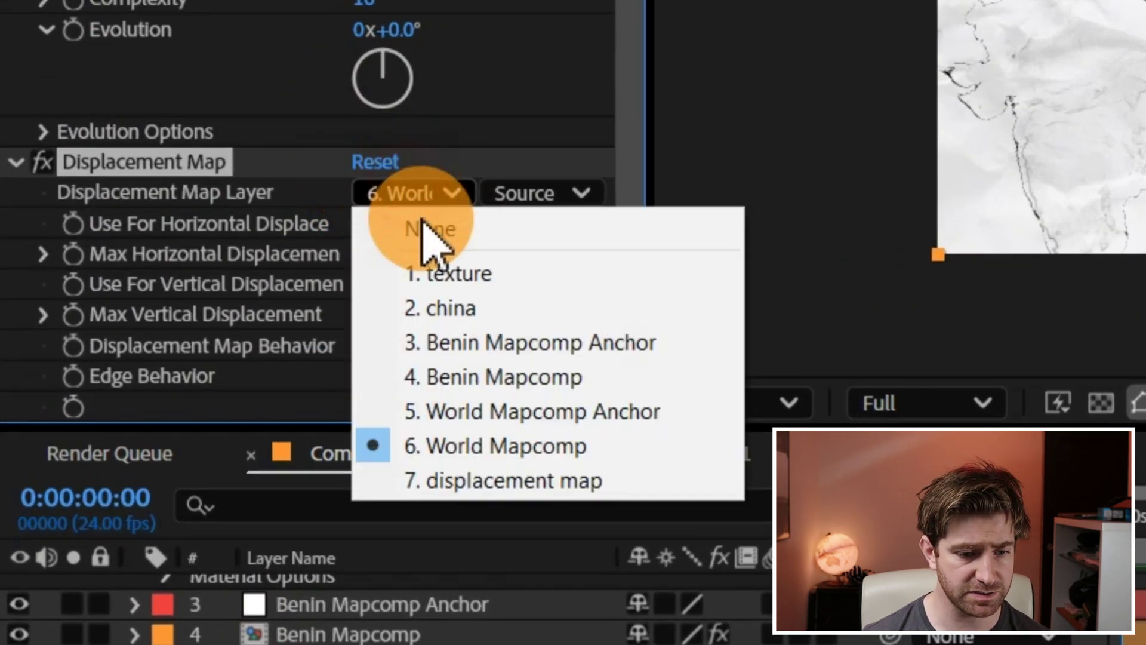
{"action": "left_click", "coordinate": [526, 487]}
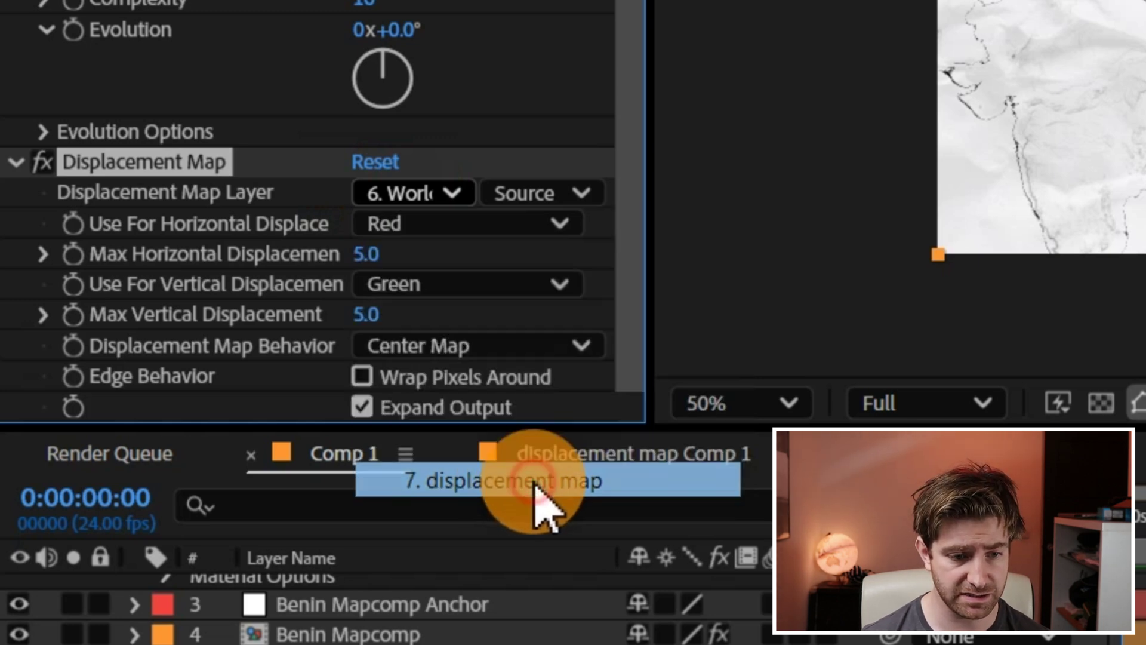
Use Luminance for World Mapcomp's horizontal and vertical displacement, set the behavior to Stretch Map to Fit, and enable Wrap Pixels Around.
{"action": "left_click", "coordinate": [472, 224]}
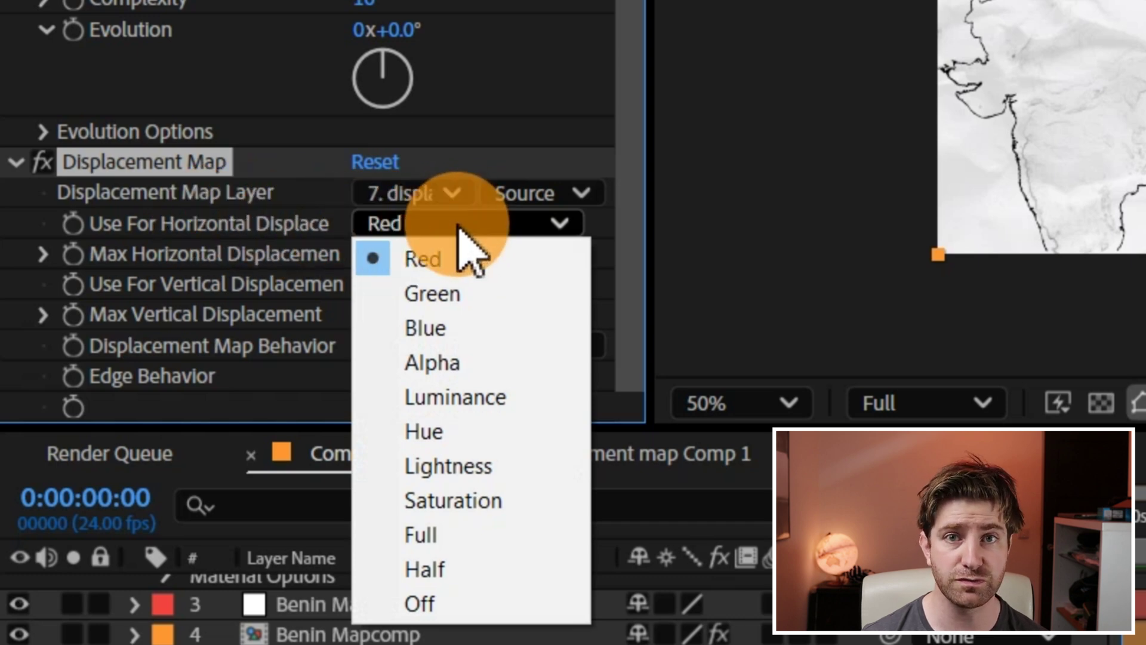
{"action": "left_click", "coordinate": [465, 399]}
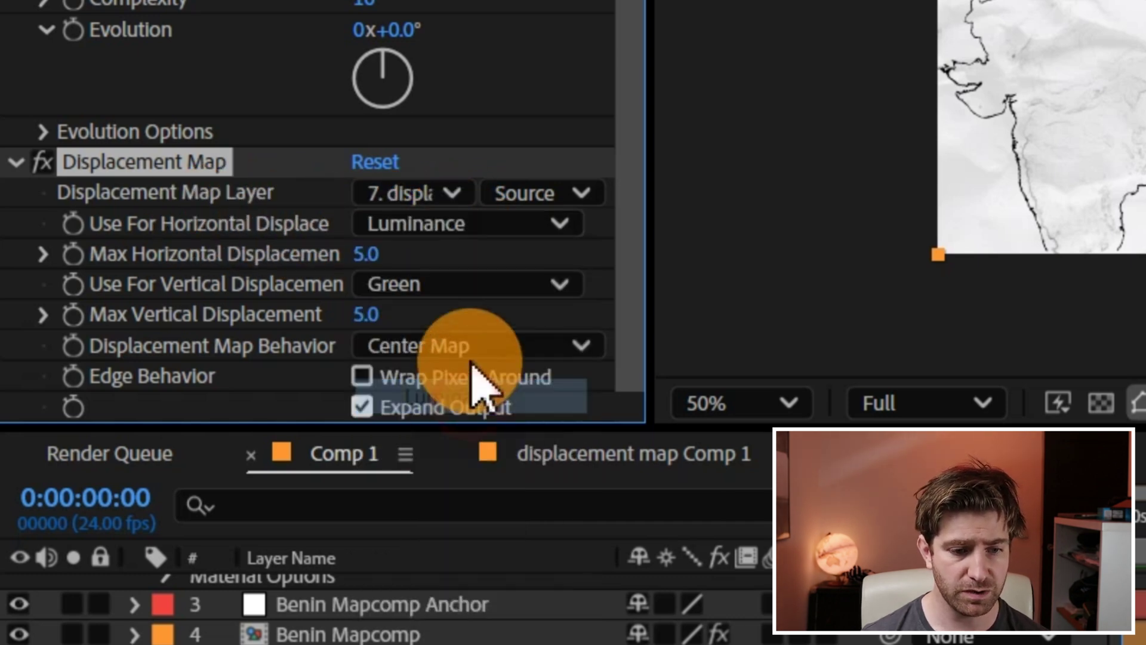
{"action": "left_click", "coordinate": [449, 288]}
{"action": "left_click", "coordinate": [478, 458]}
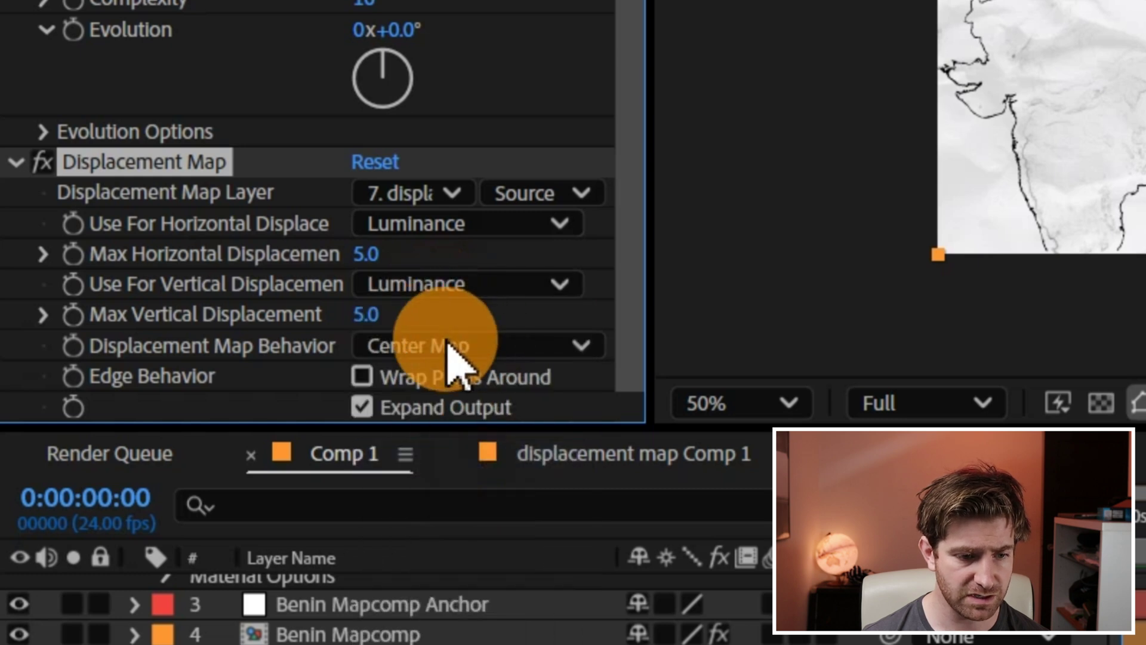
{"action": "left_click", "coordinate": [441, 355]}
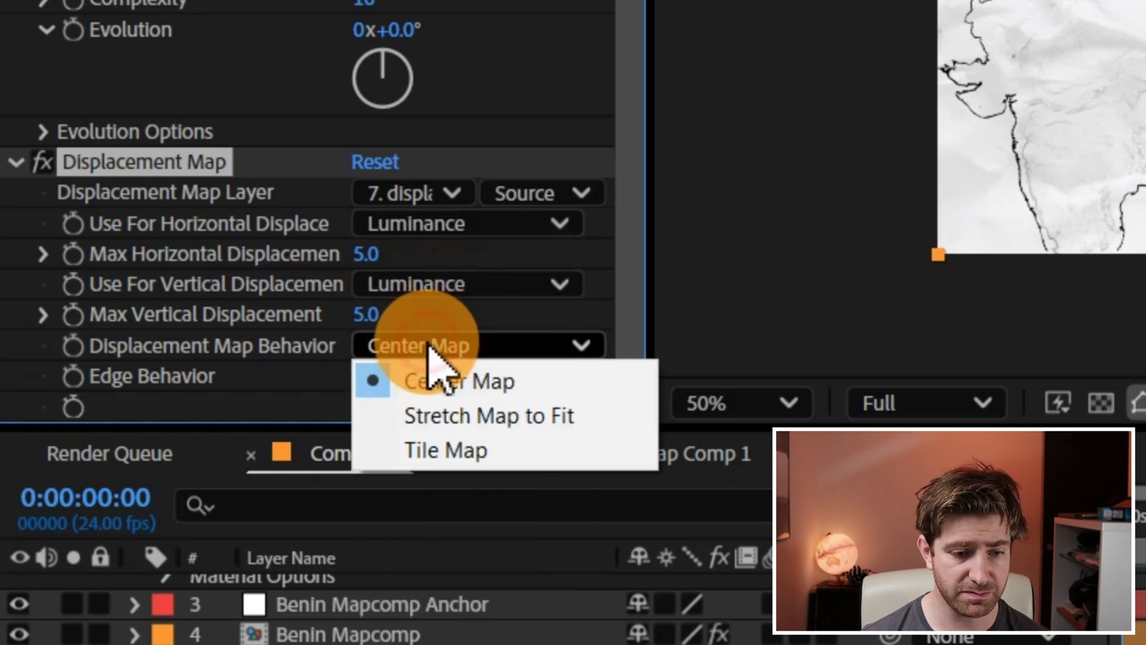
{"action": "left_click", "coordinate": [508, 417]}
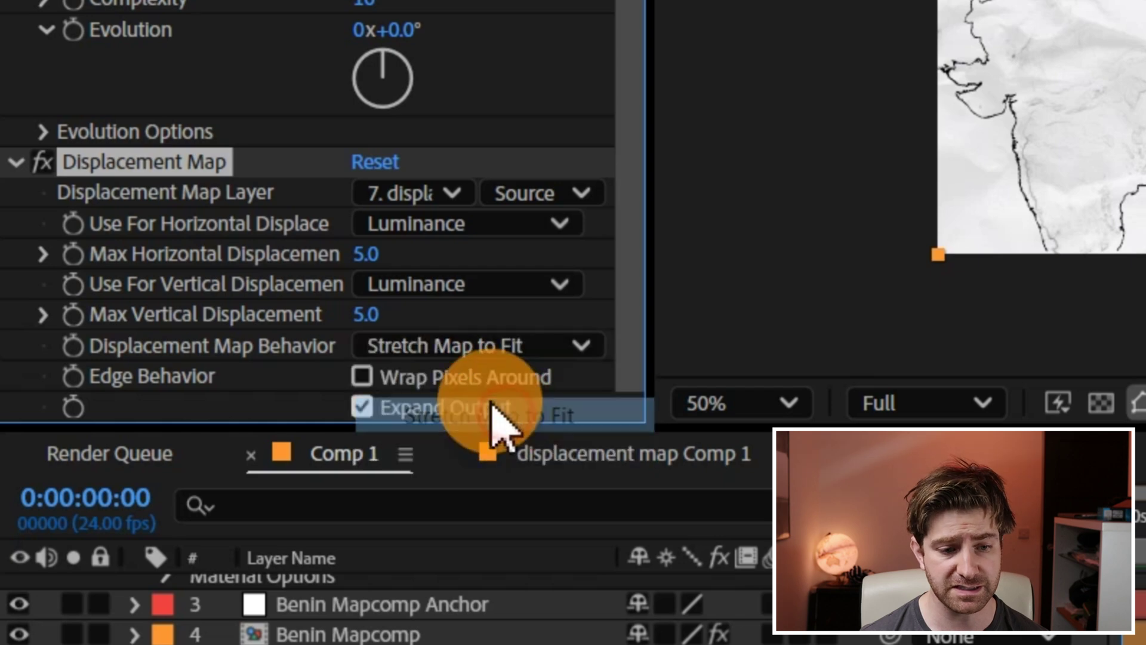
{"action": "left_click", "coordinate": [422, 385]}
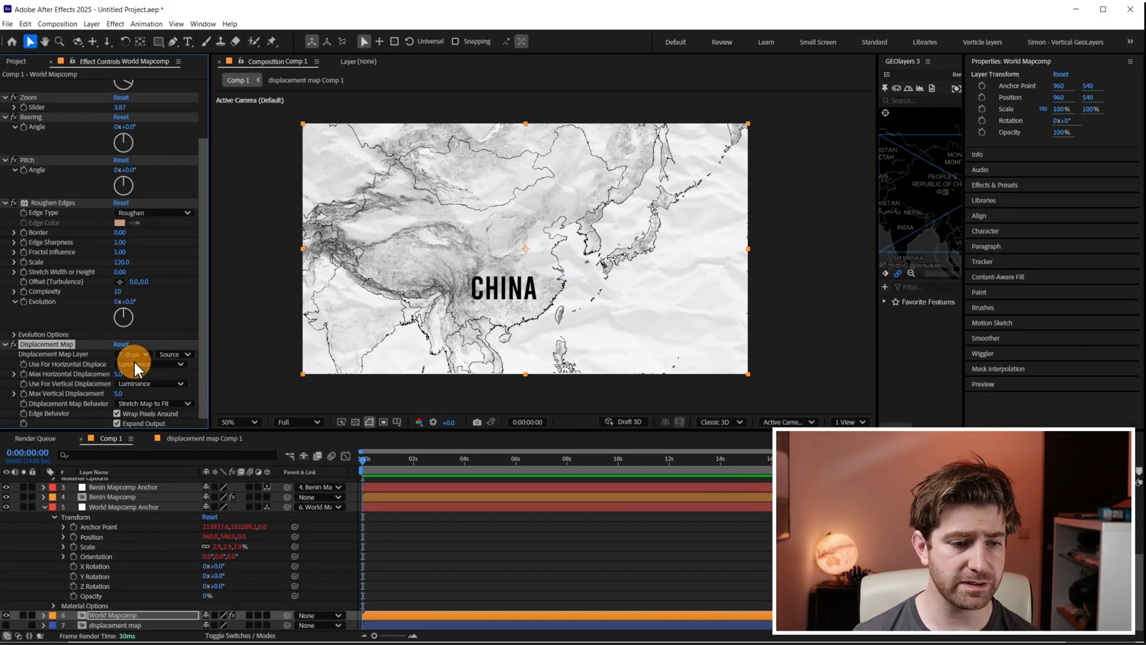
Copy World Mapcomp's Displacement Map effect onto the Benin Mapcomp and china text layers.
{"action": "key", "text": "ctrl+c"}
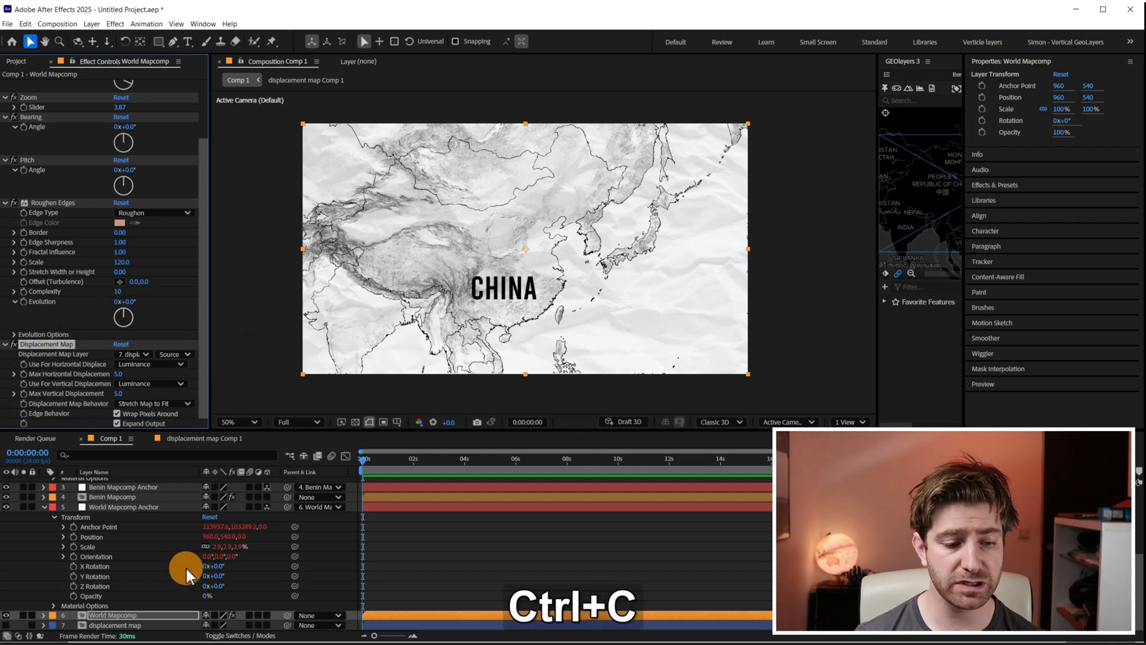
{"action": "left_click", "coordinate": [112, 498]}
{"action": "key", "text": "ctrl+v"}
{"action": "scroll", "coordinate": [113, 513], "scroll_direction": "up", "scroll_amount": 5}
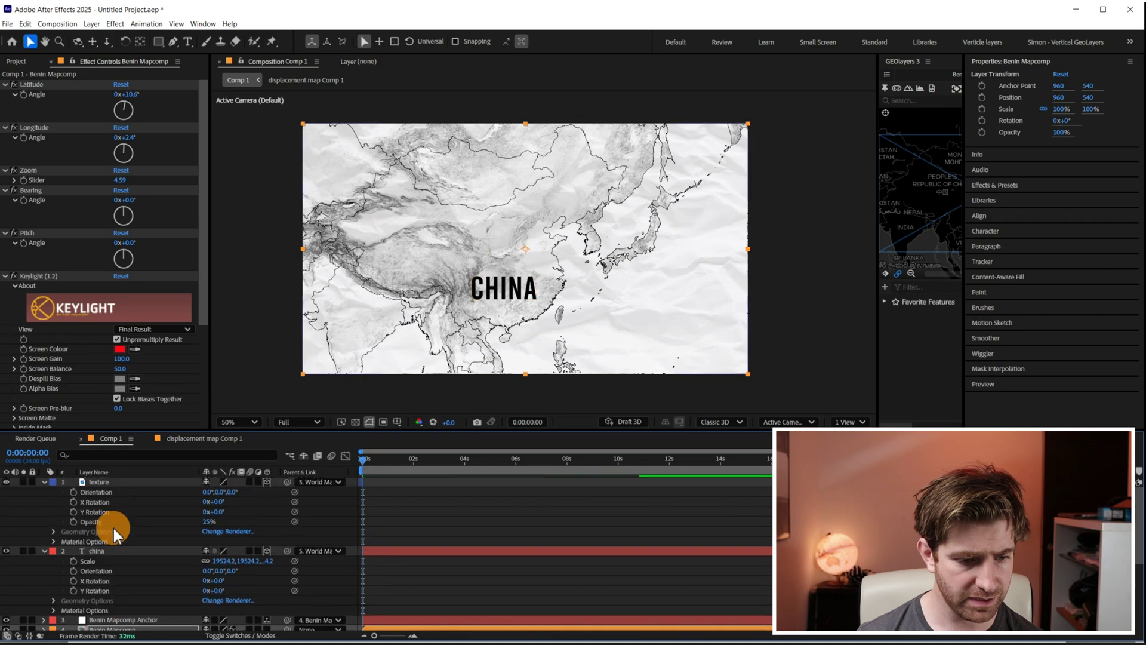
{"action": "left_click", "coordinate": [98, 550]}
{"action": "key", "text": "ctrl+v"}
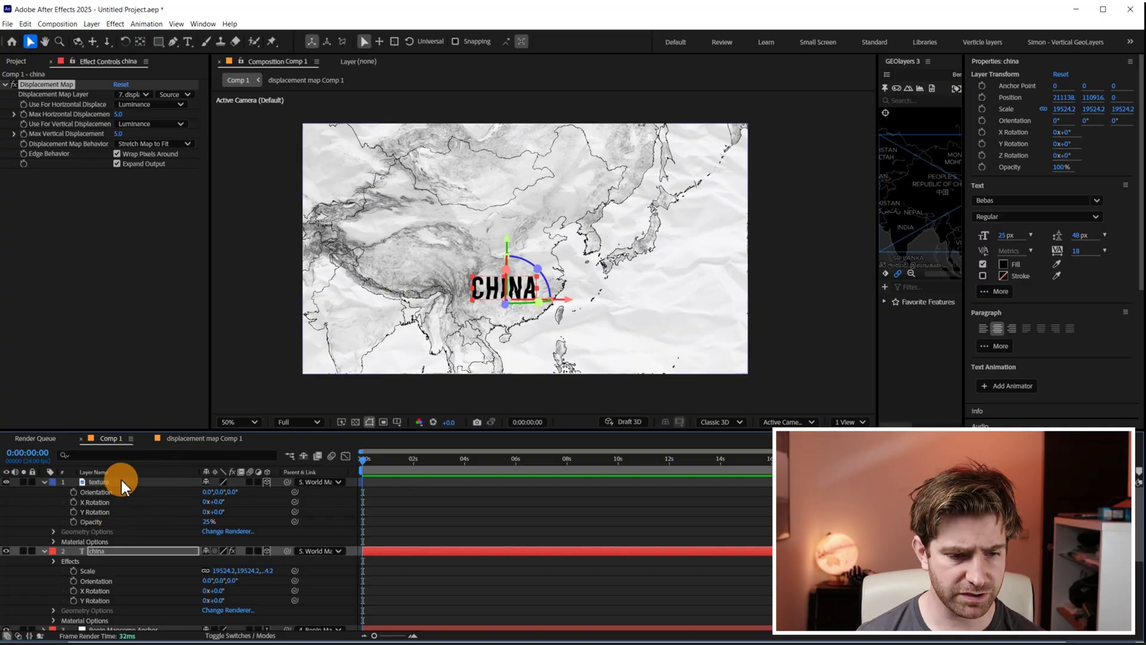
Set the texture layer's opacity to 35%.
{"action": "left_click", "coordinate": [123, 481]}
{"action": "key", "text": "t"}
{"action": "key", "text": "t"}
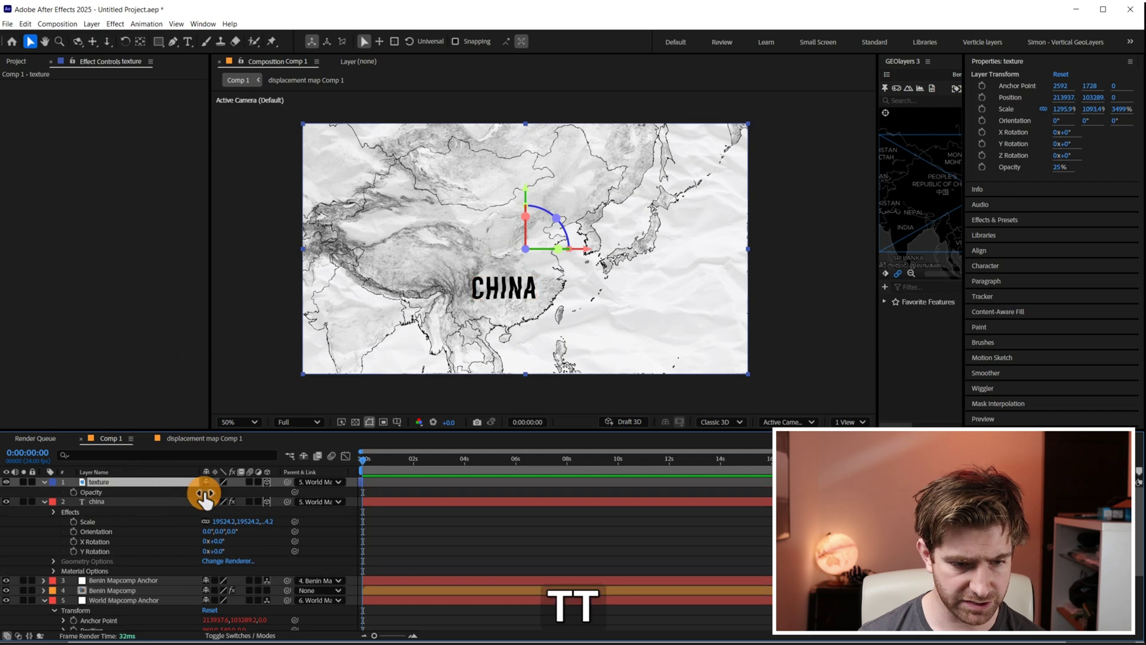
{"action": "type", "text": "35"}
{"action": "key", "text": "Return"}
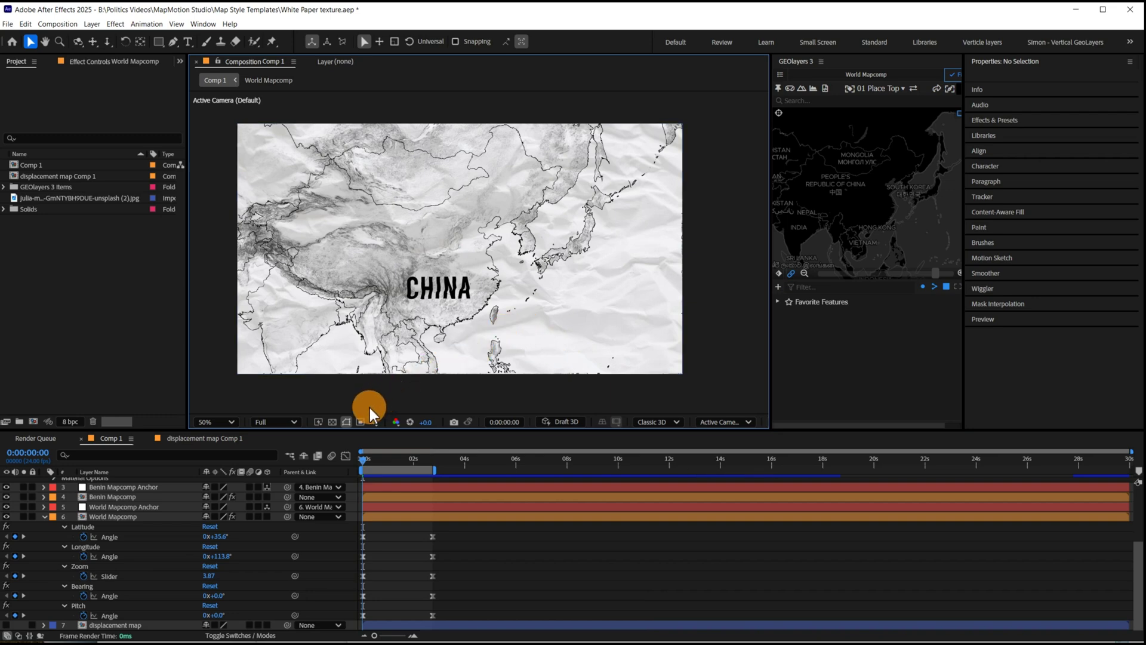
Check Comp 1 for transparency and add a full-frame white rectangle as a background beneath the map layers.
{"action": "left_click", "coordinate": [333, 422]}
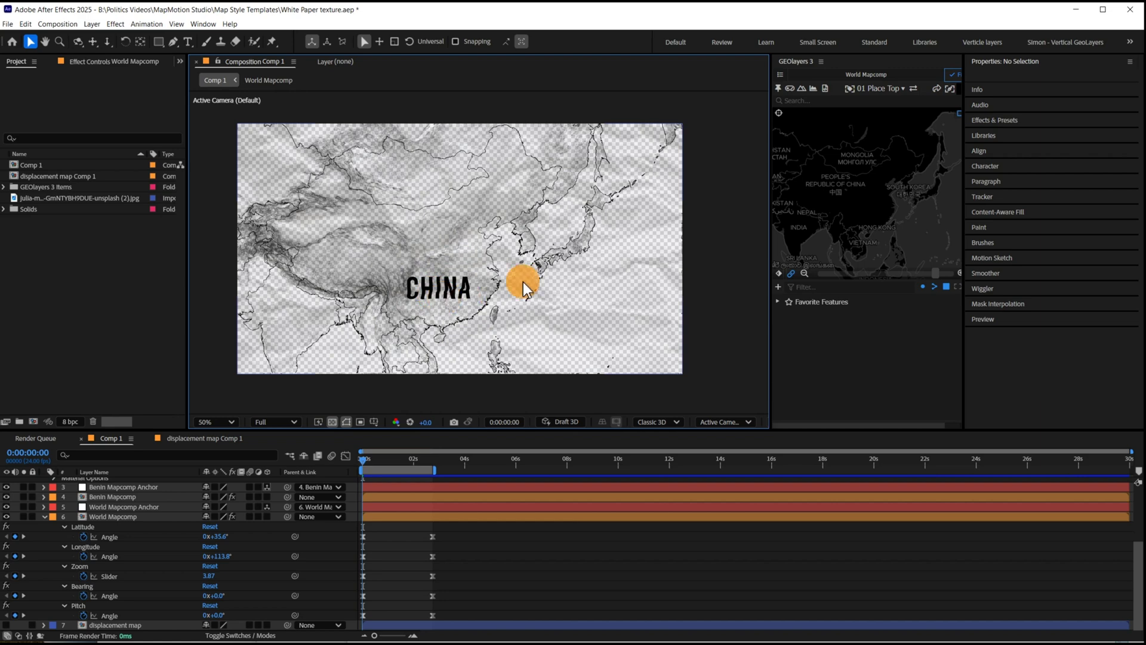
{"action": "left_click", "coordinate": [333, 422]}
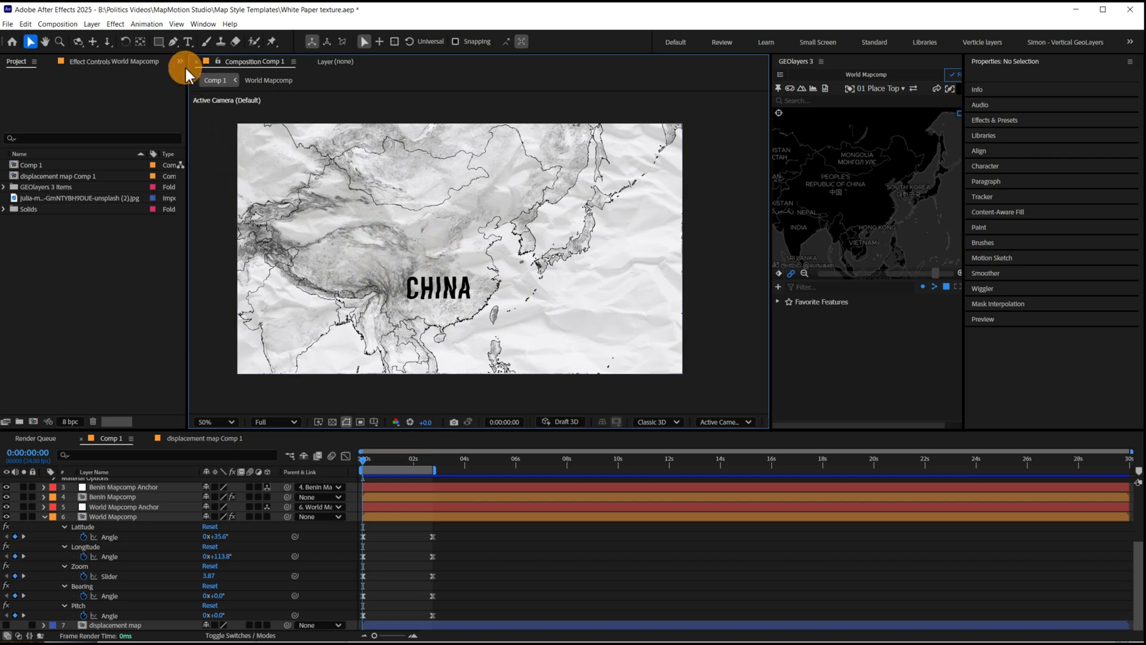
{"action": "double_click", "coordinate": [158, 41]}
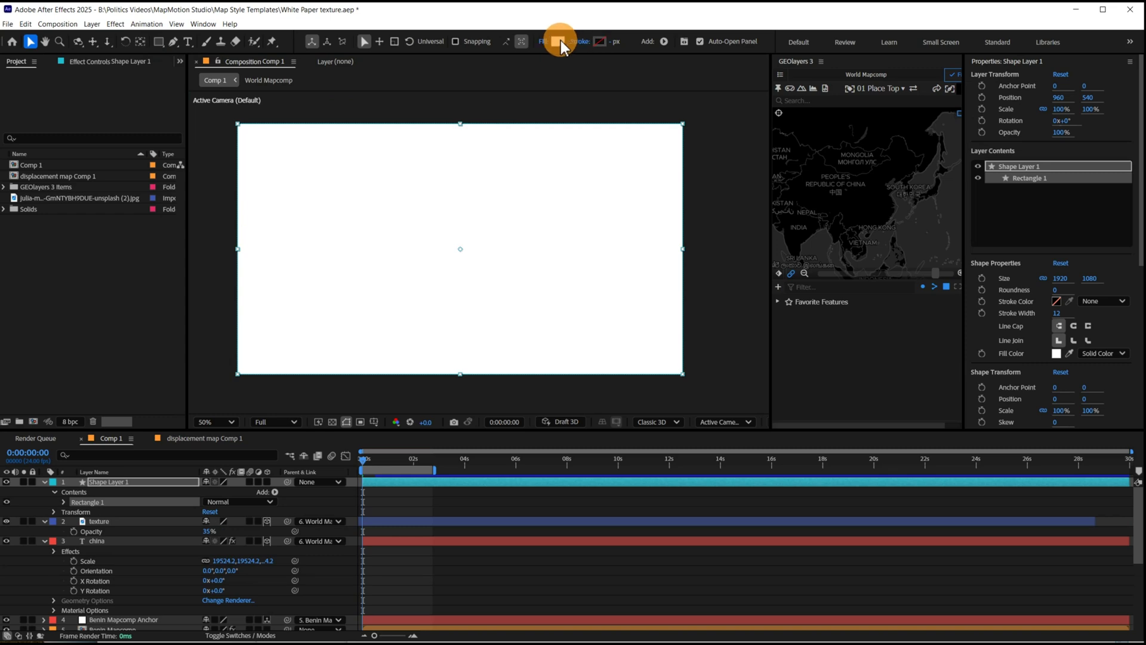
{"action": "left_click", "coordinate": [152, 483]}
{"action": "left_click_drag", "start_coordinate": [132, 633], "coordinate": [128, 622]}
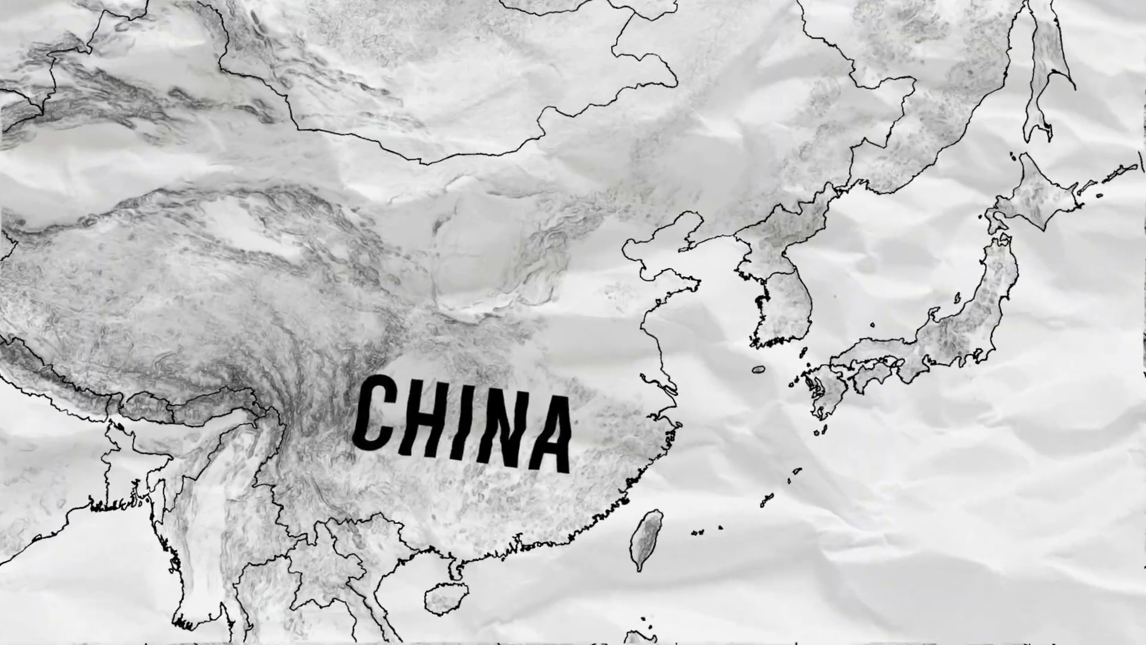